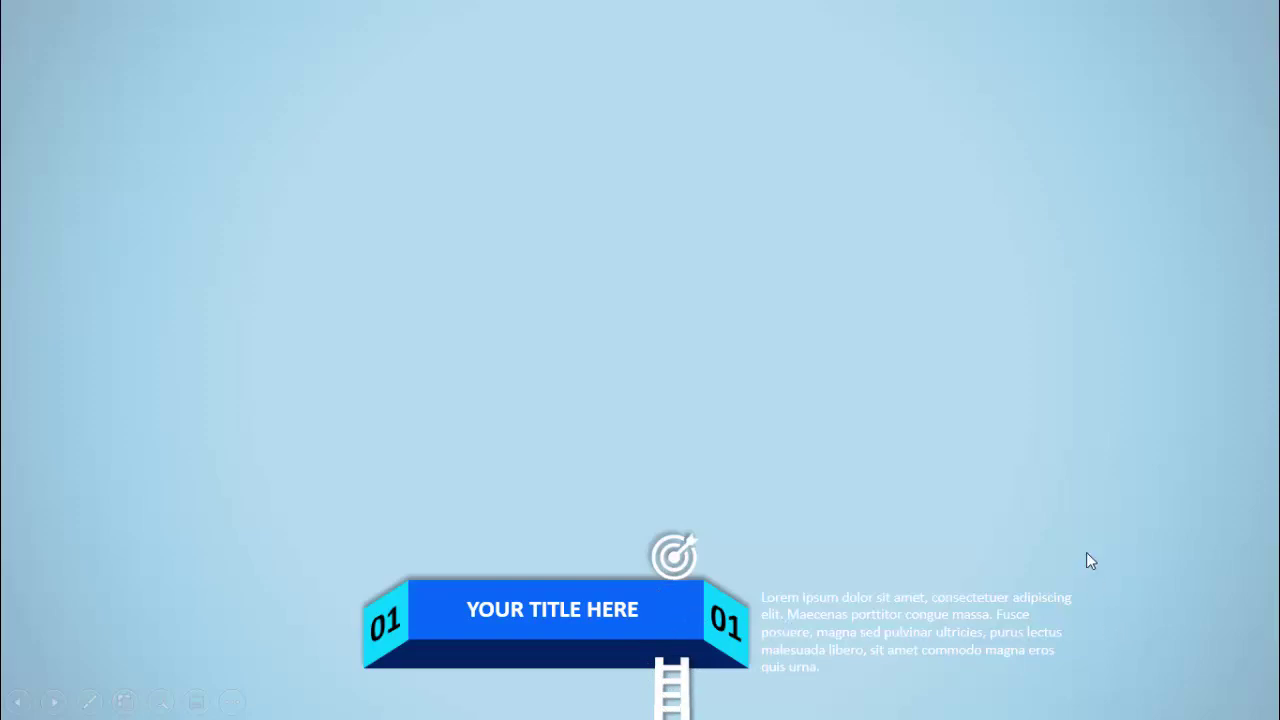
- Advance the slideshow to reveal platforms 02 through 05 and their connecting ladders
click(1031, 450)
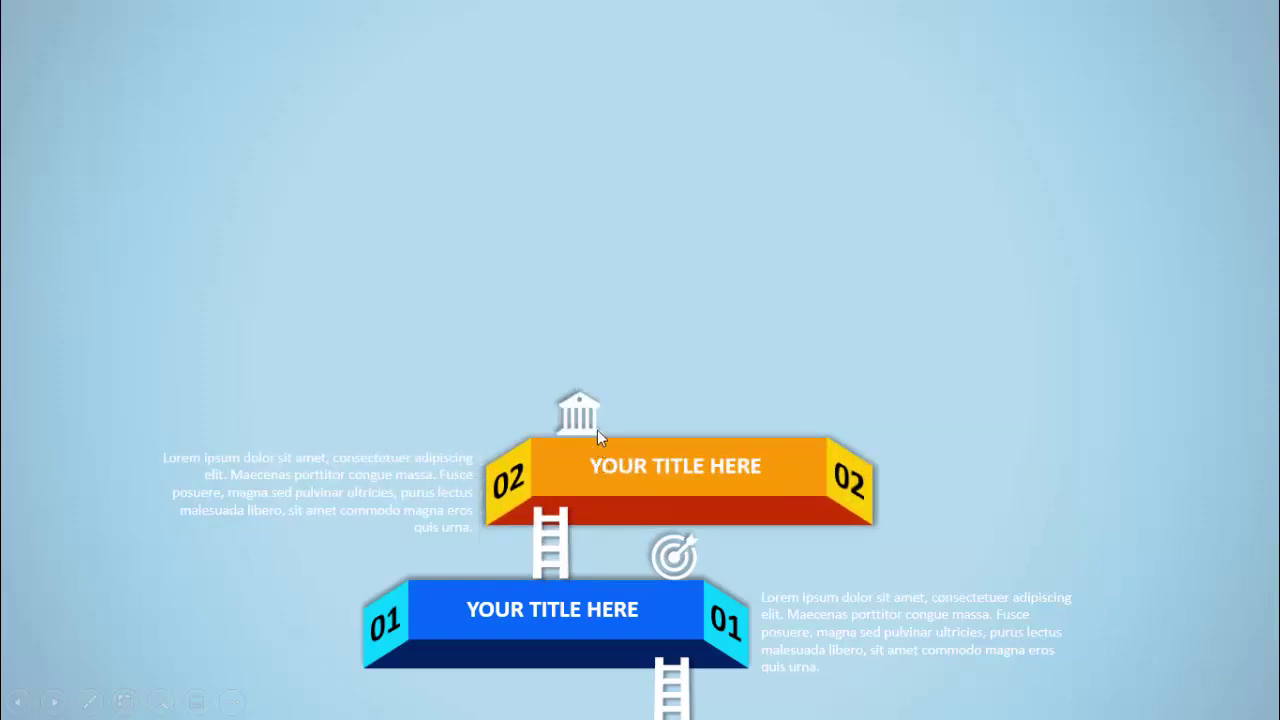
click(1136, 424)
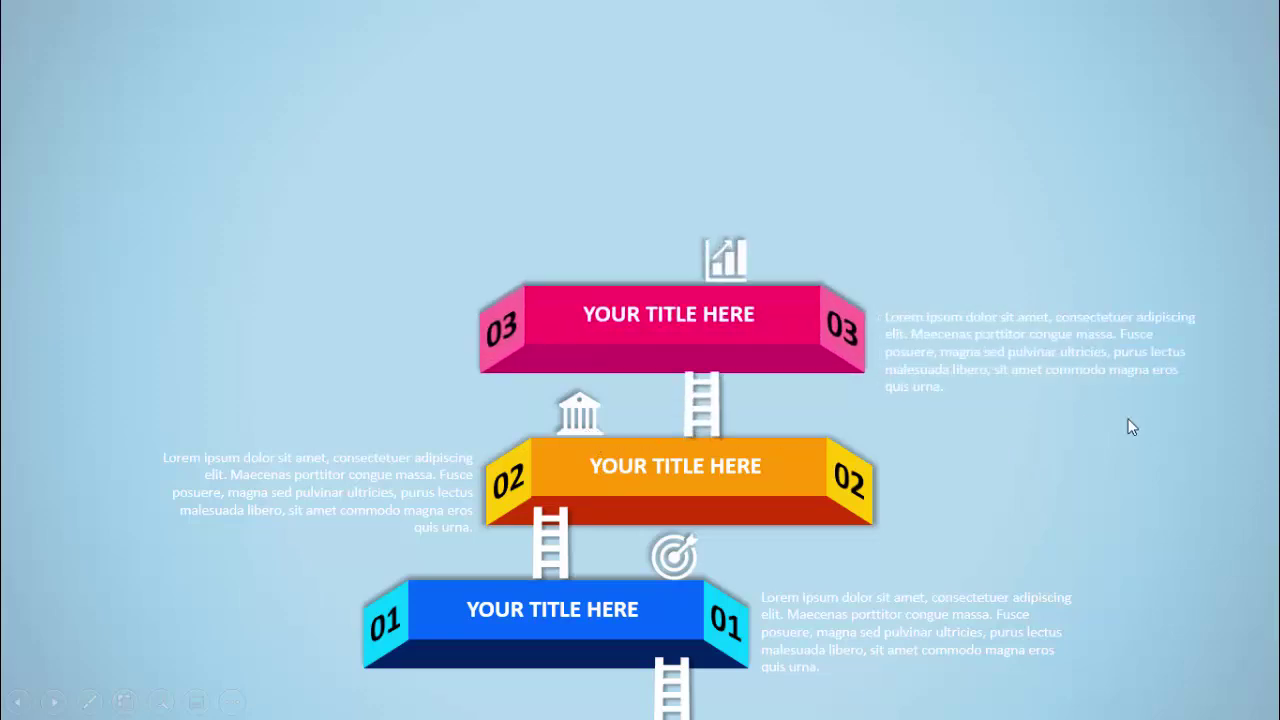
key(Right)
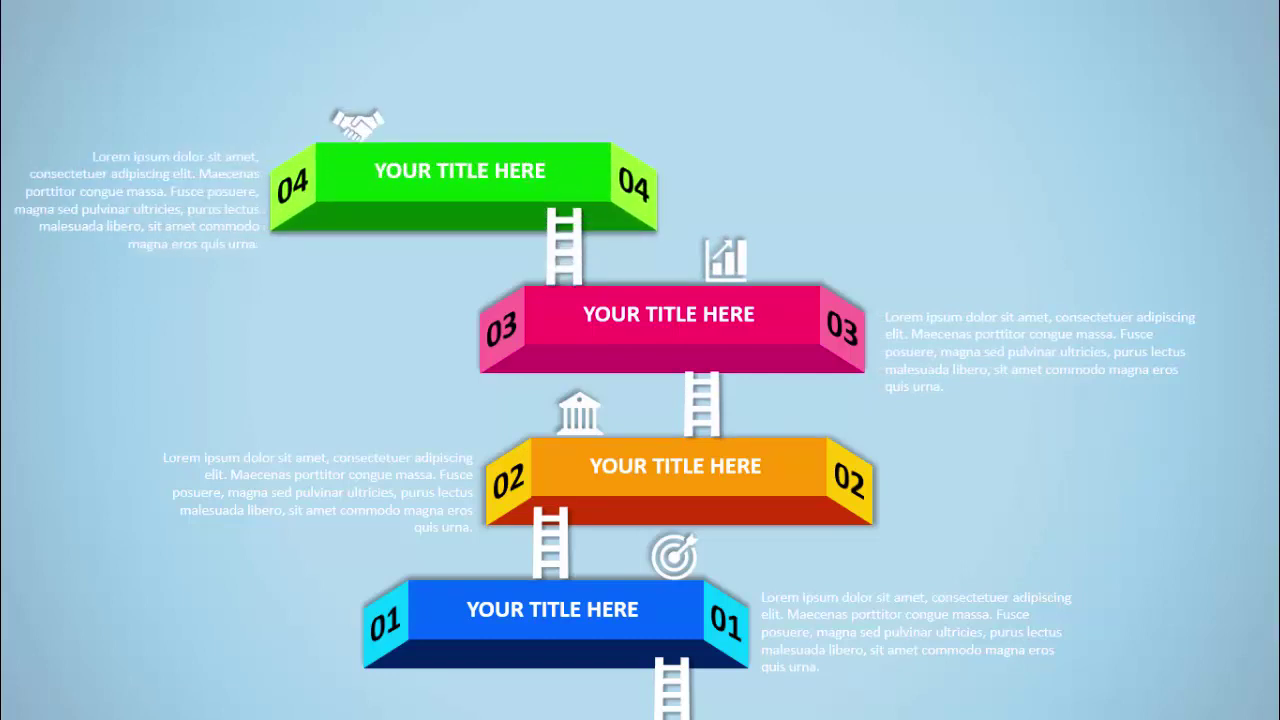
key(Right)
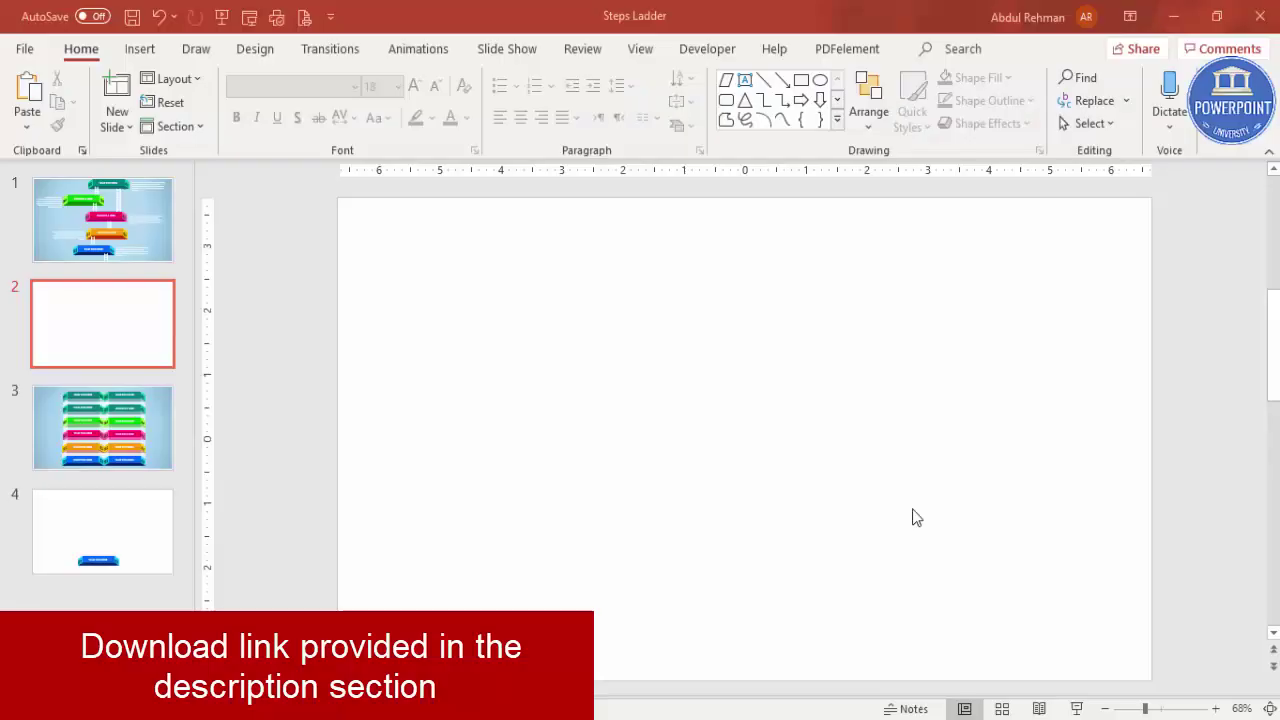
- Draw a wide blue rectangle bar for the platform top and remove its outline
click(139, 49)
click(302, 130)
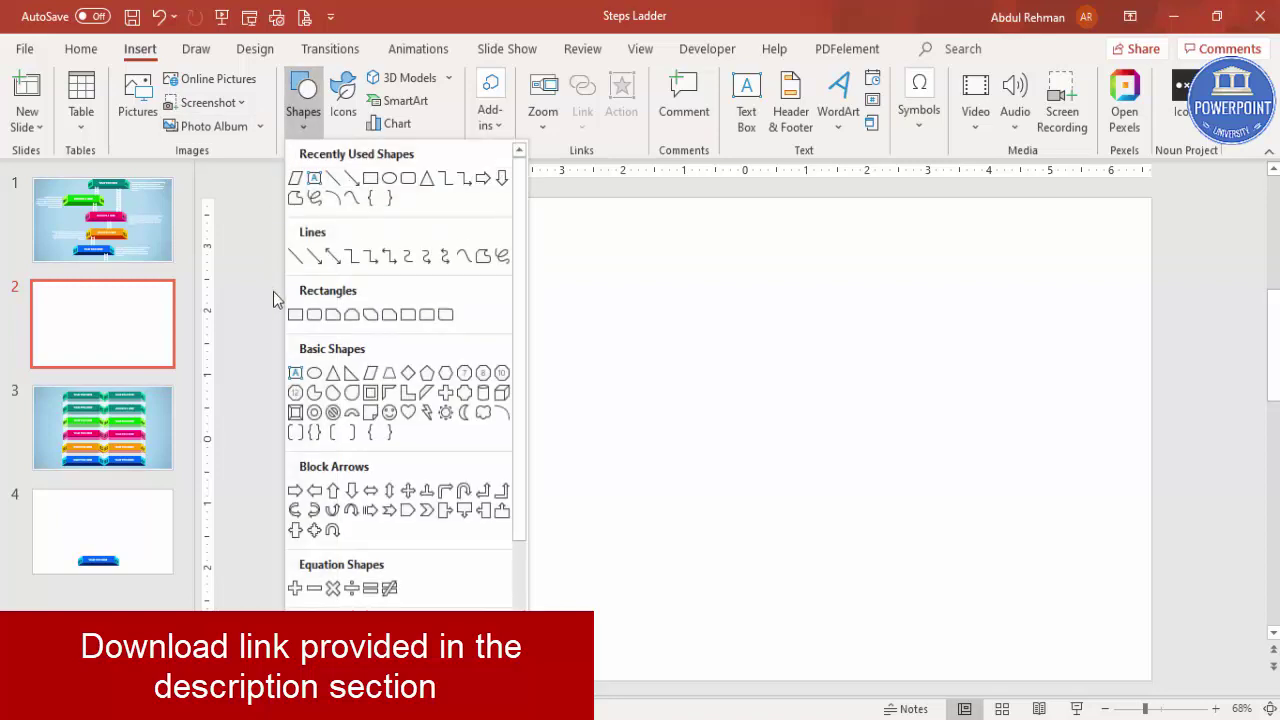
click(295, 314)
drag(603, 370, 831, 416)
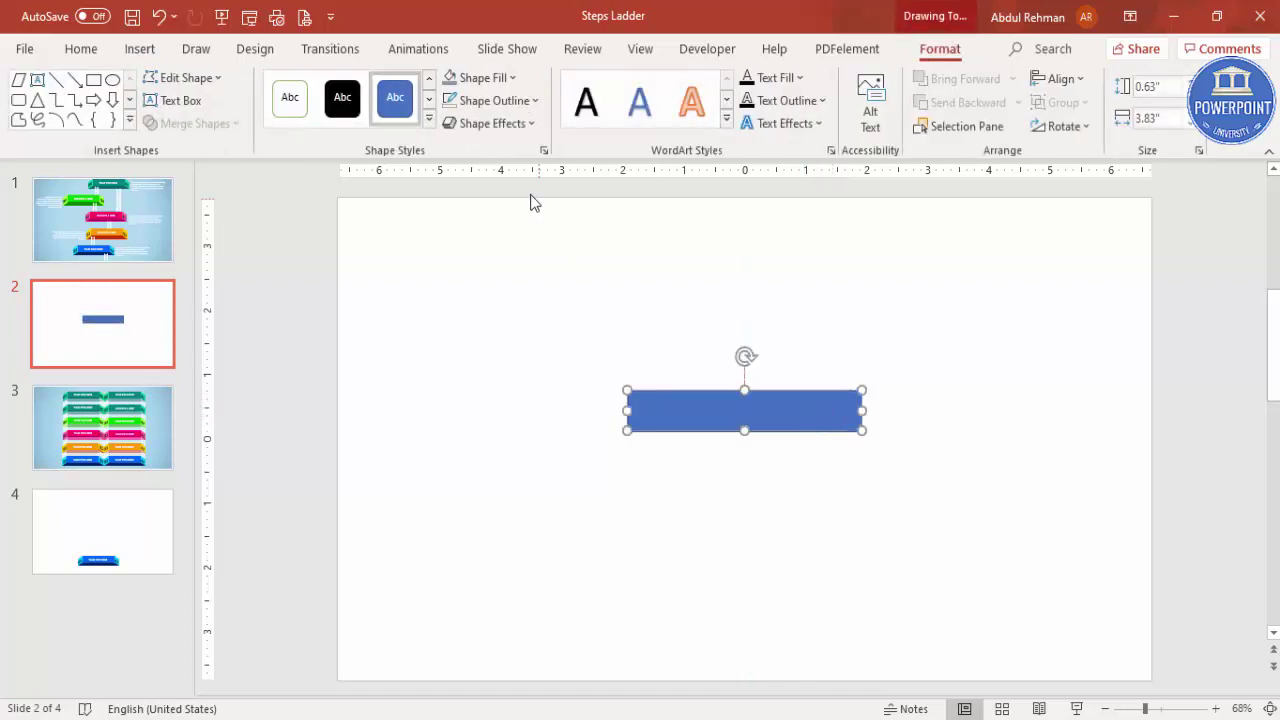
click(494, 100)
click(502, 375)
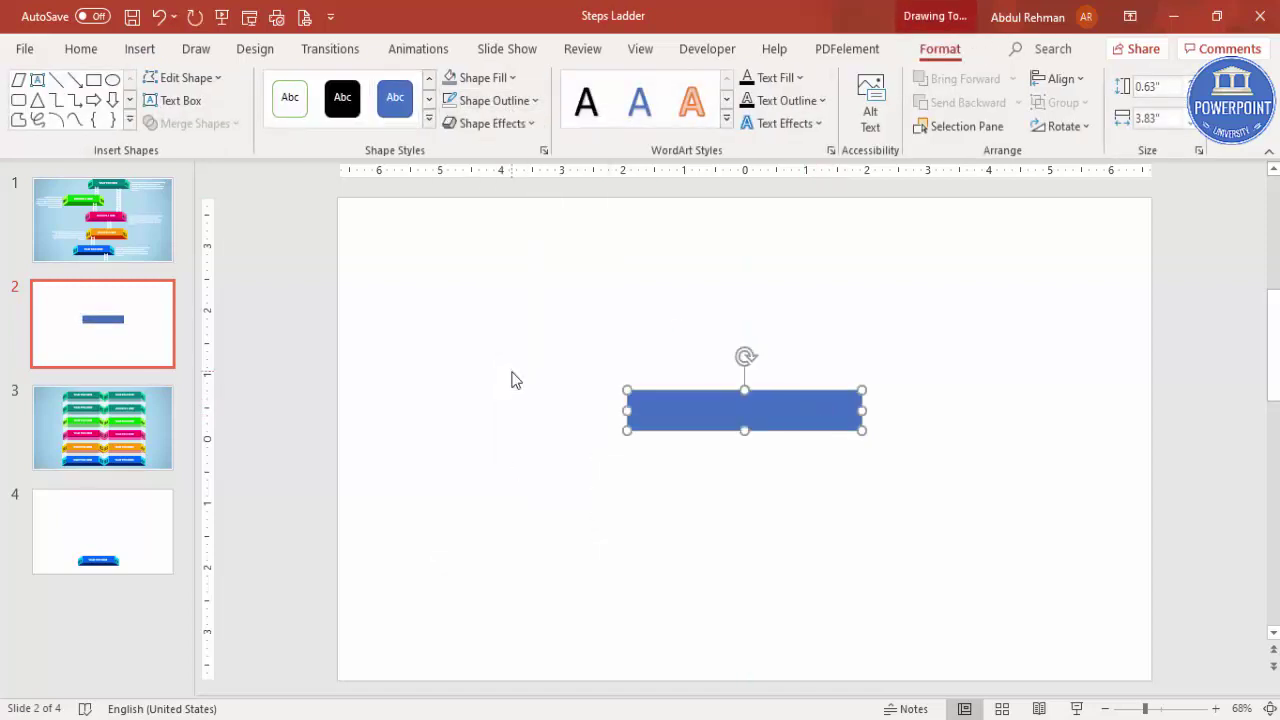
click(140, 52)
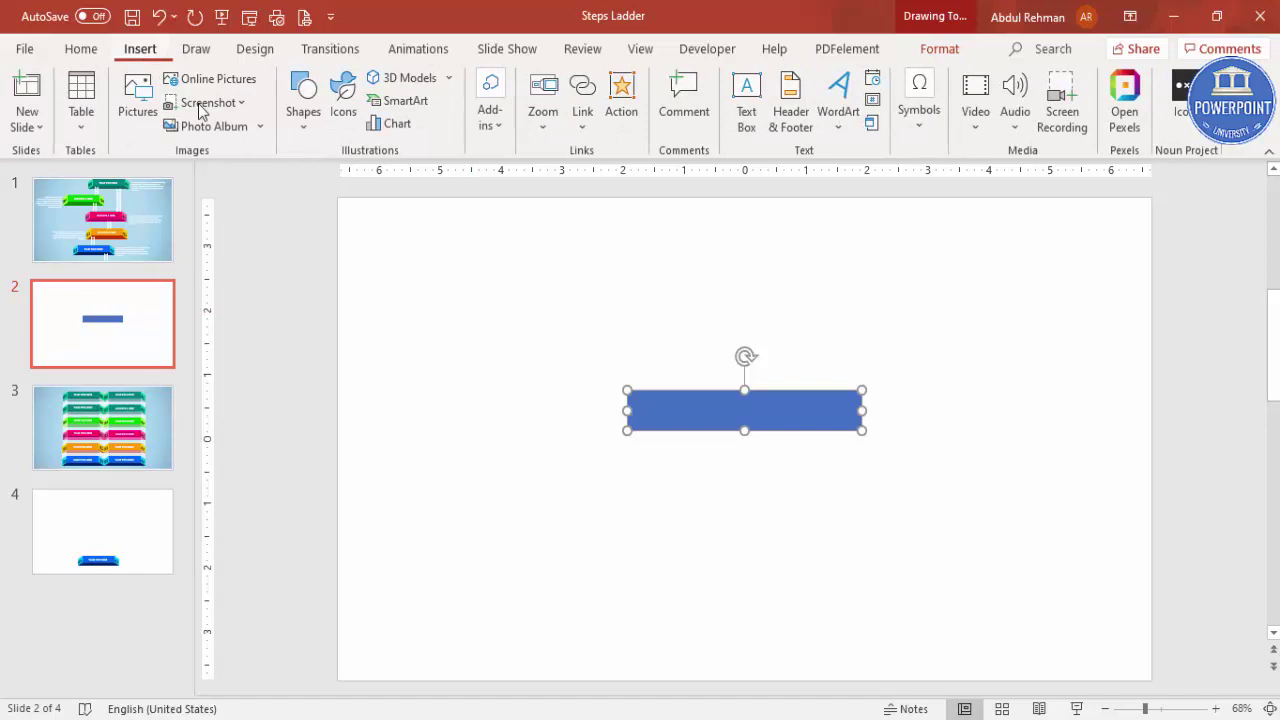
click(306, 118)
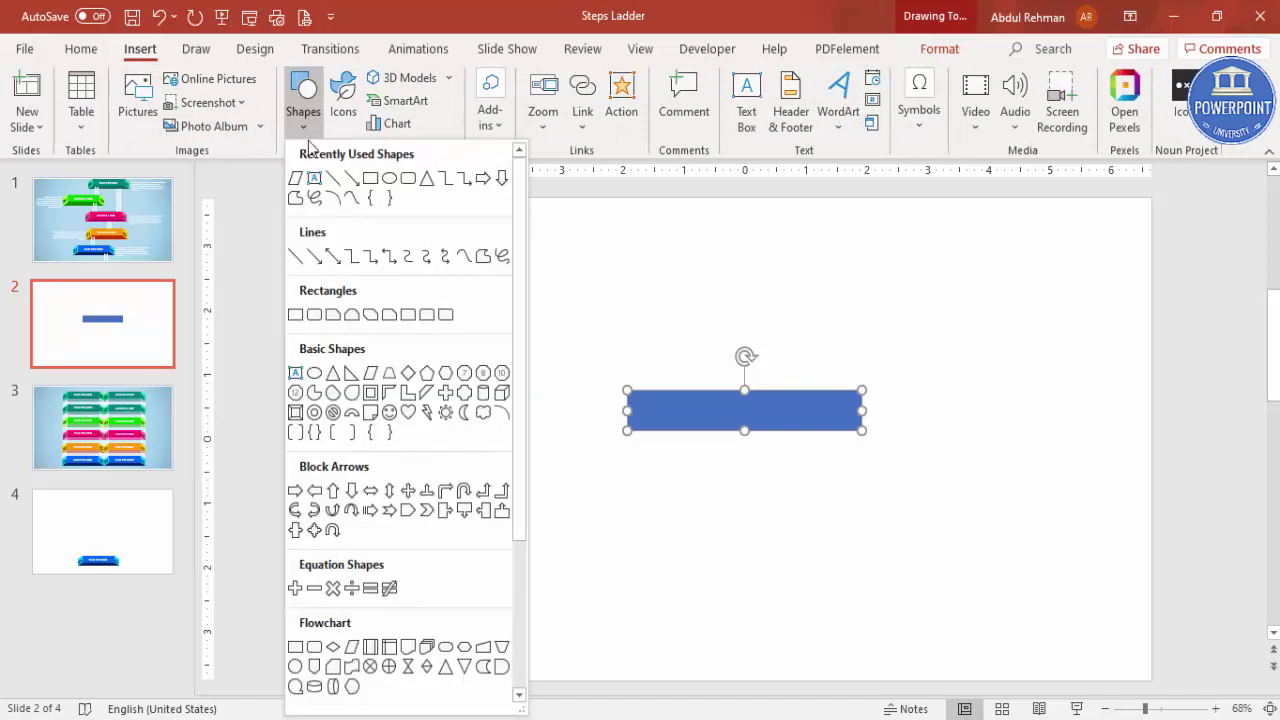
- Draw a parallelogram left of the bar, increase its slant, rotate it left 90°, and flip it vertically
click(369, 374)
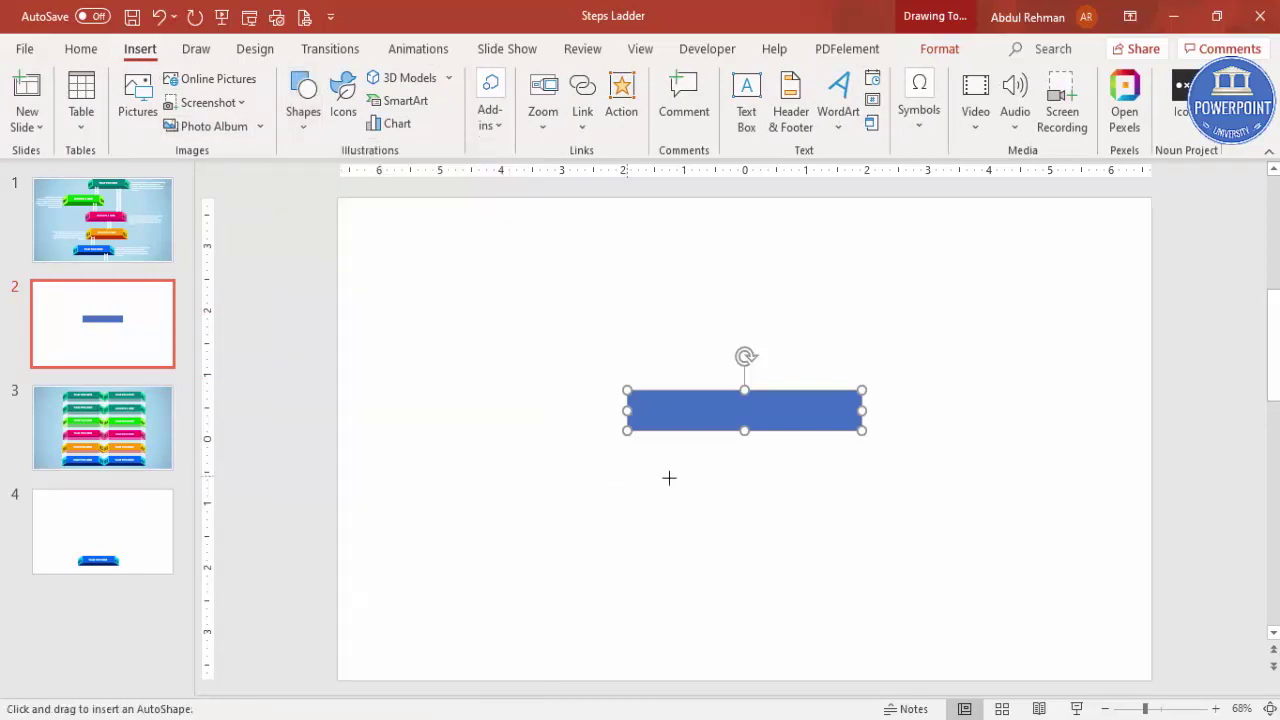
drag(544, 439, 610, 488)
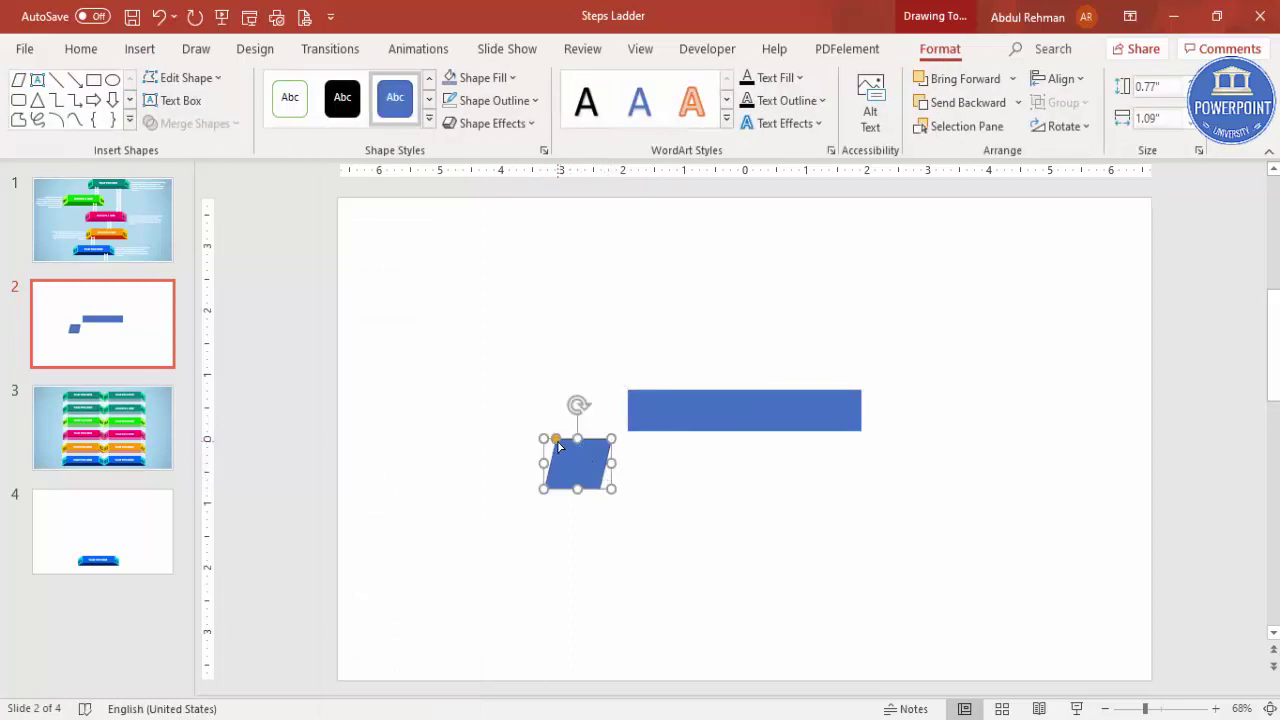
drag(558, 442, 566, 444)
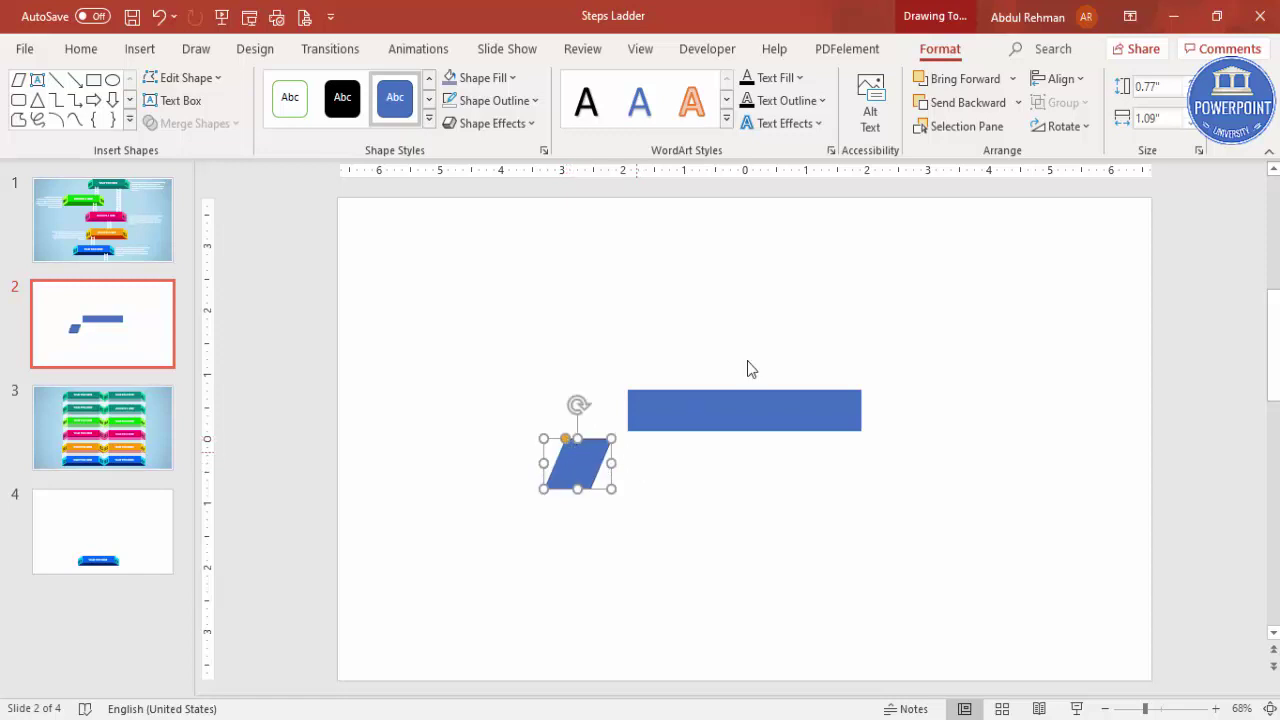
click(1058, 127)
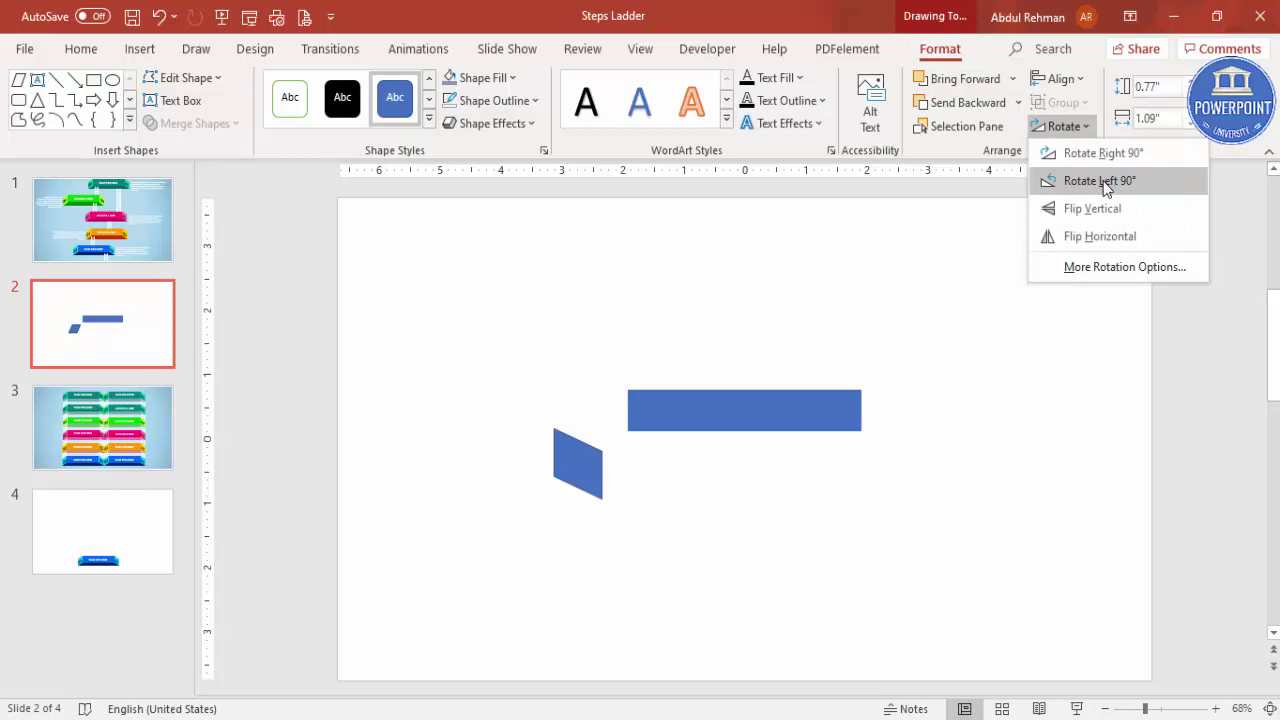
click(1105, 188)
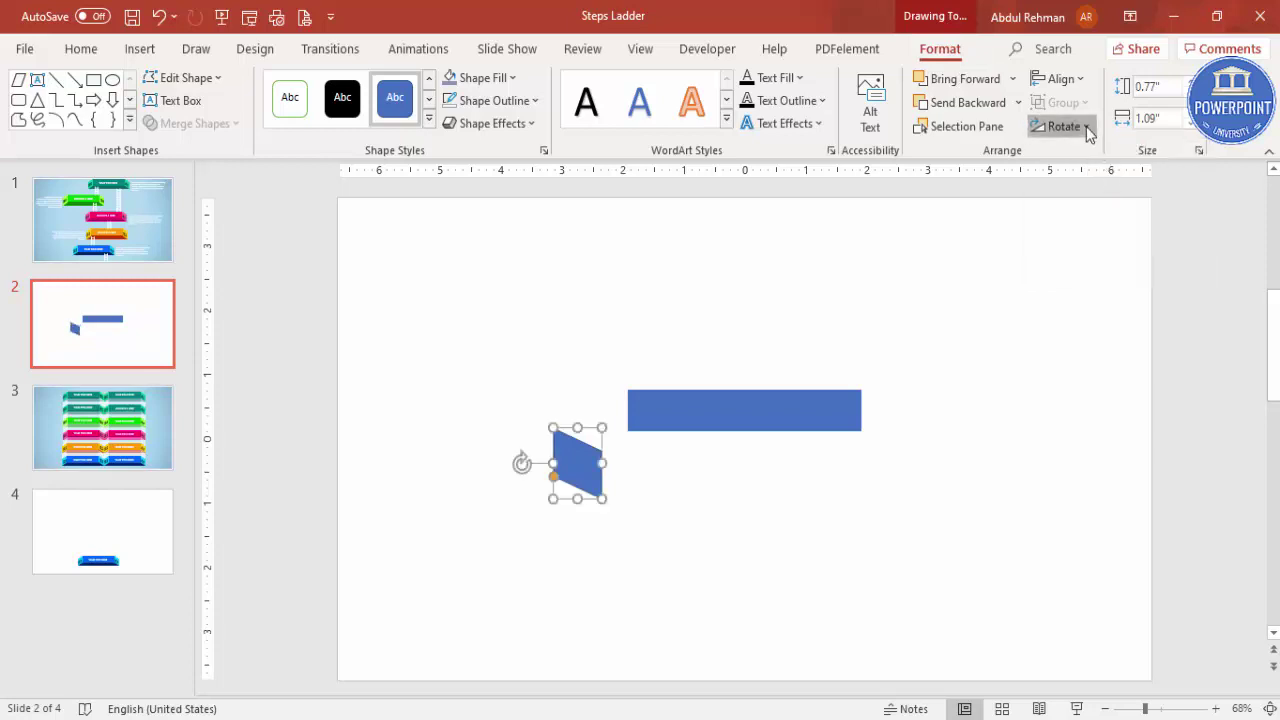
click(1086, 126)
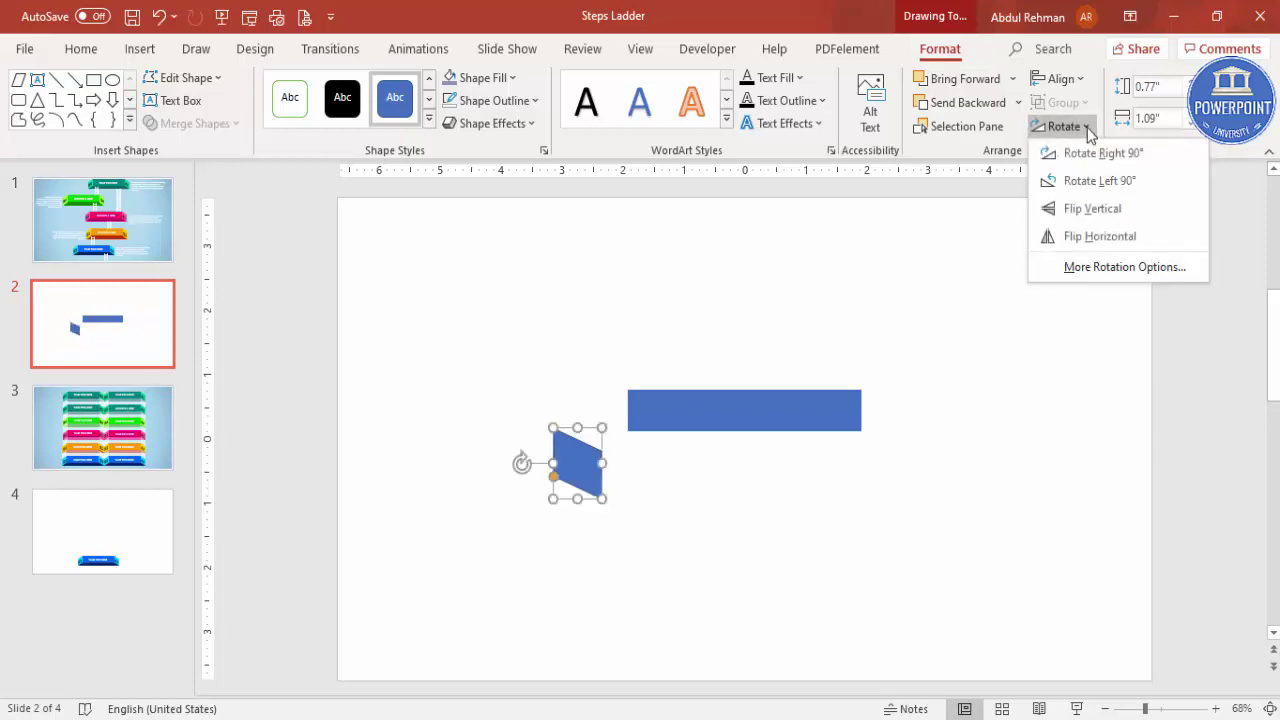
click(1103, 215)
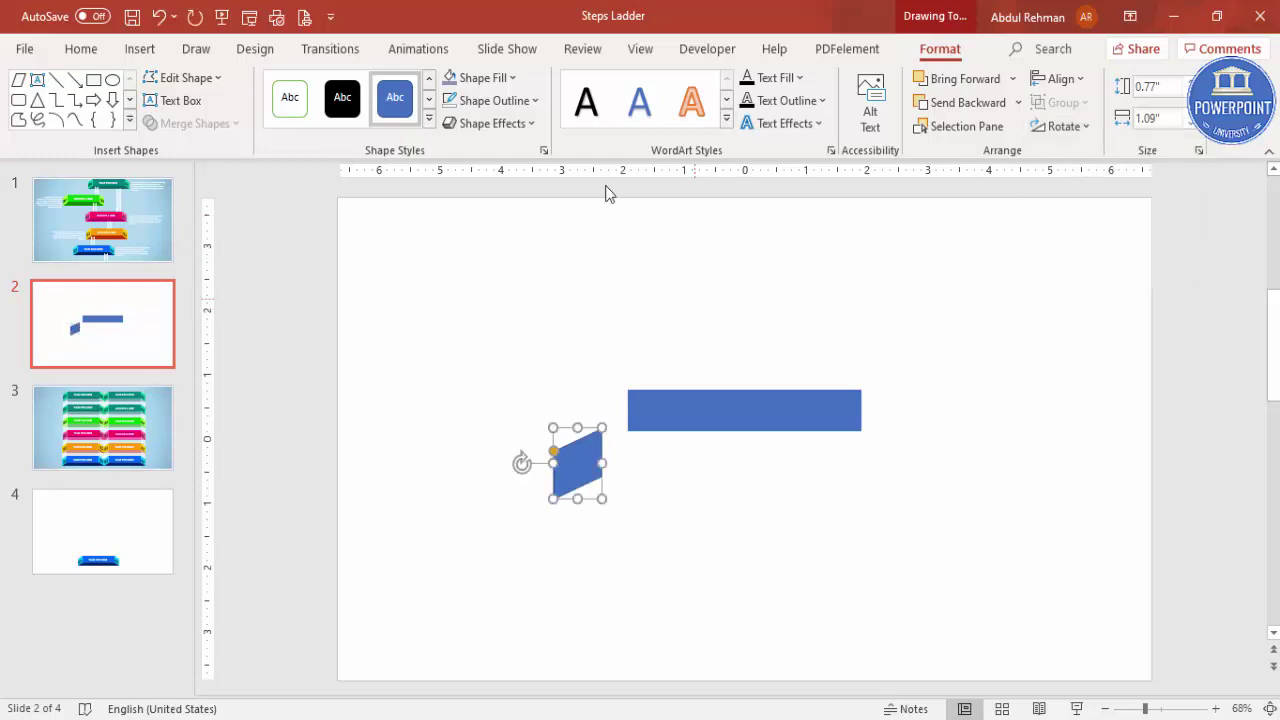
- Remove the parallelogram's outline and fill it light blue
click(526, 101)
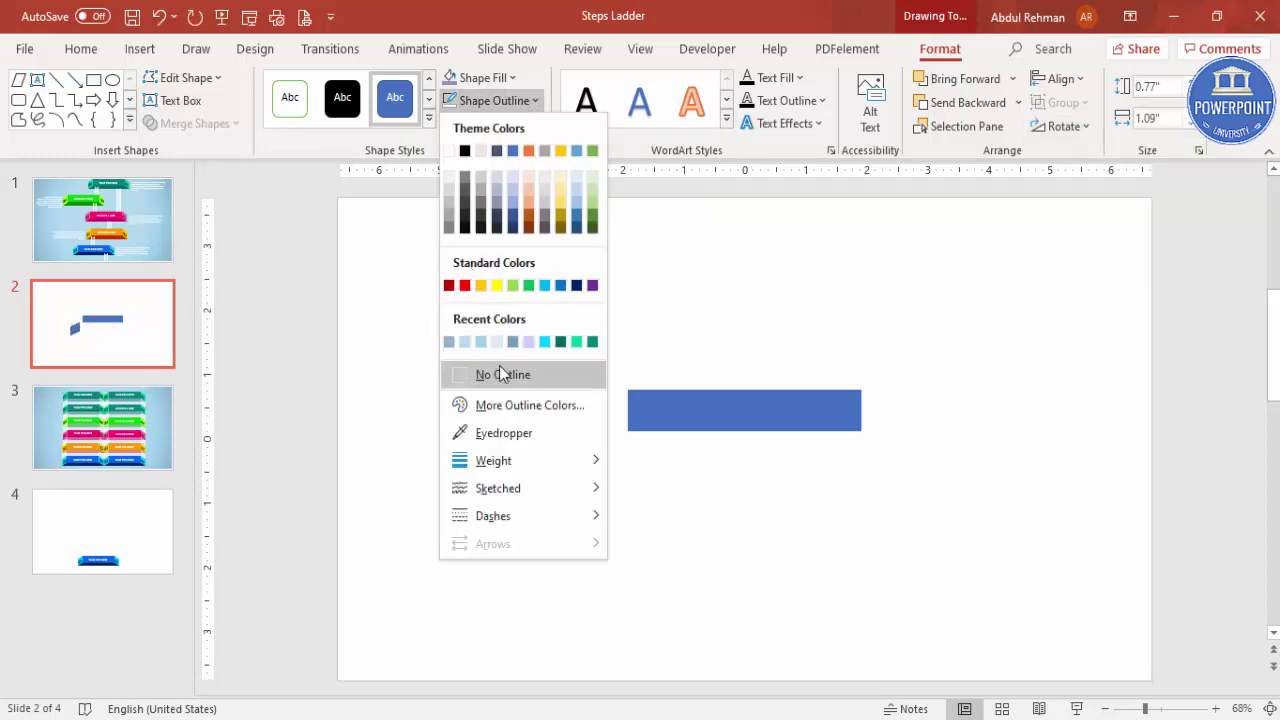
click(500, 372)
click(500, 78)
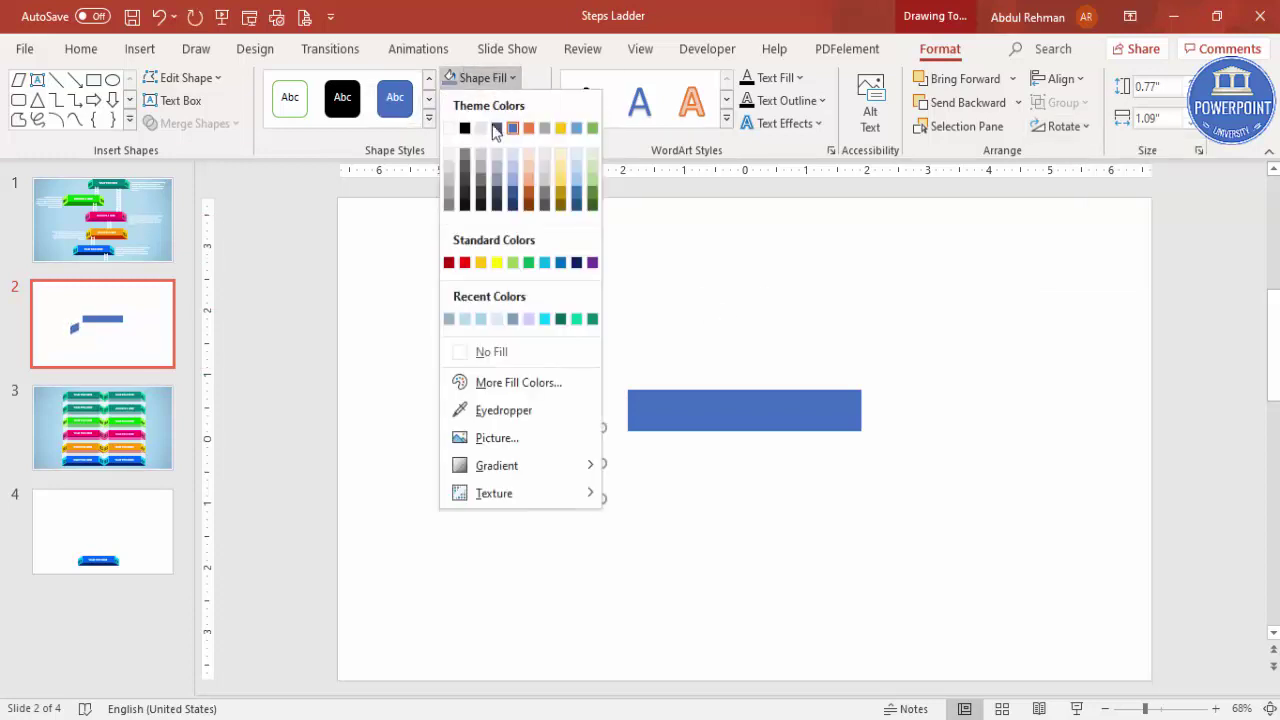
click(513, 177)
- Attach the light-blue side piece to the bar's left end and readjust its slant
drag(589, 463, 614, 423)
click(1180, 712)
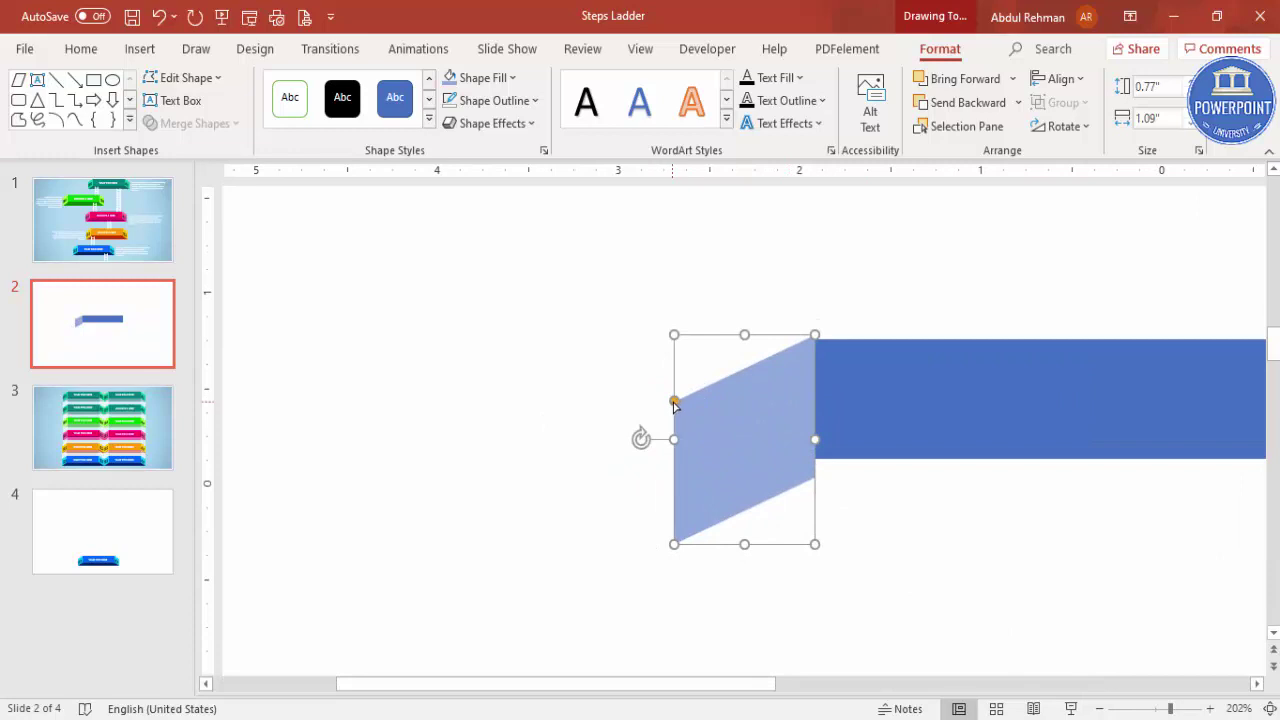
drag(674, 402, 674, 406)
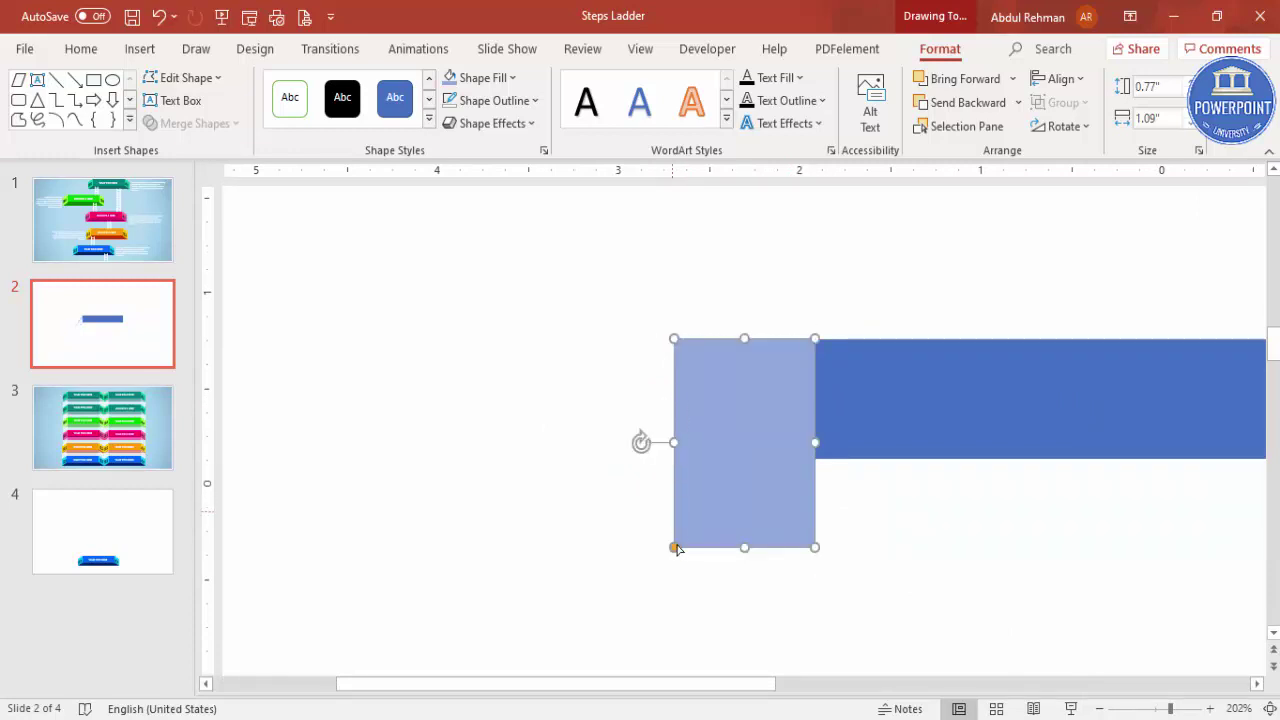
drag(674, 547, 696, 433)
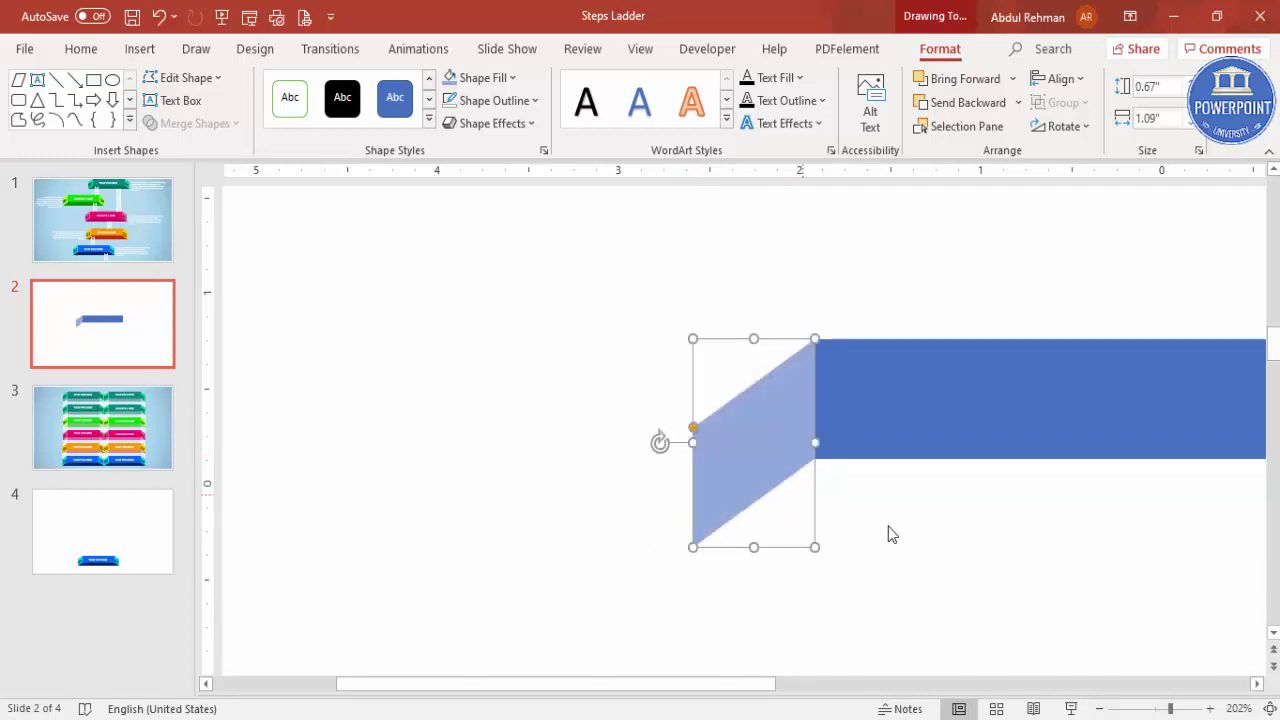
click(1269, 708)
click(640, 585)
click(612, 408)
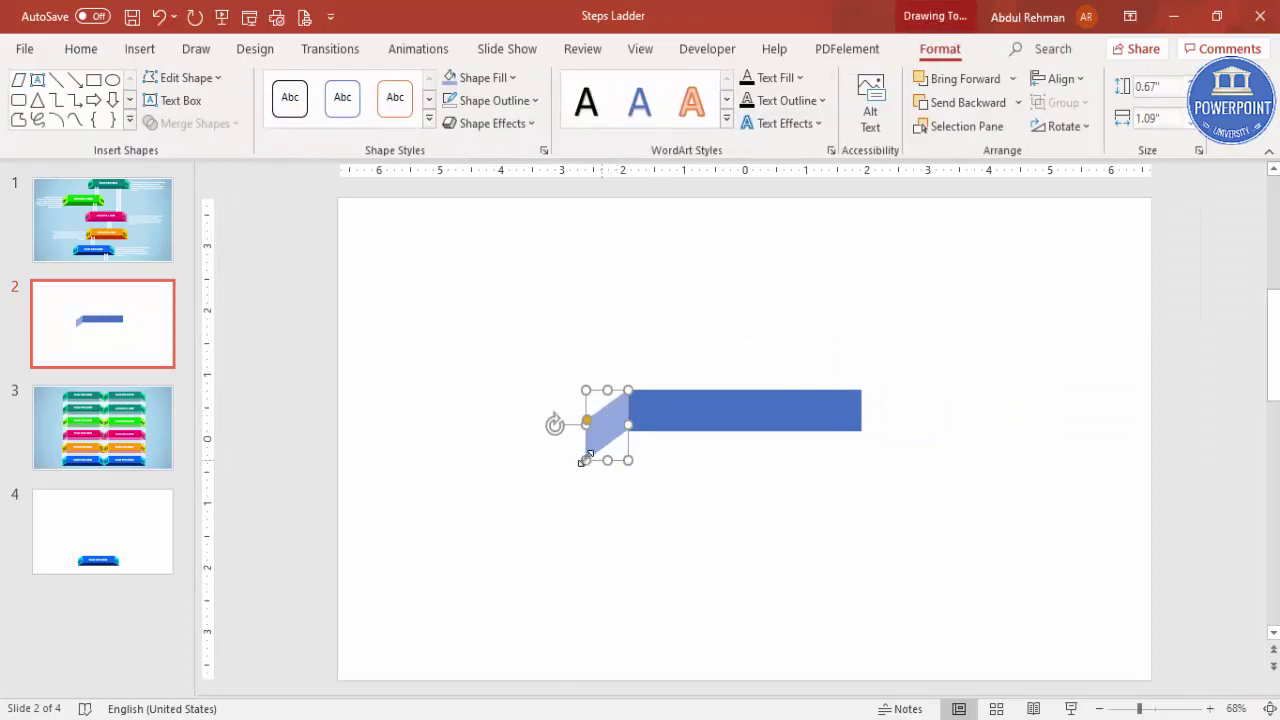
- Duplicate the side piece to the bar's right end, flip it vertically, and align it
drag(612, 446, 880, 391)
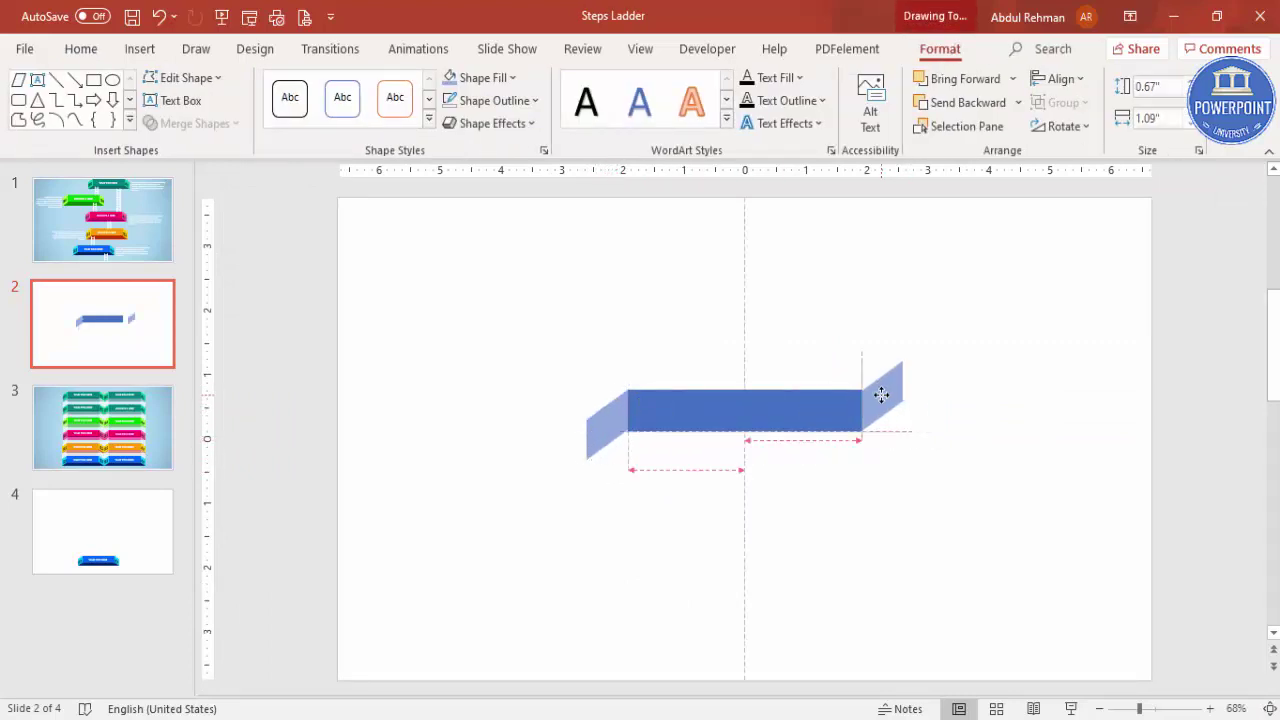
click(1066, 128)
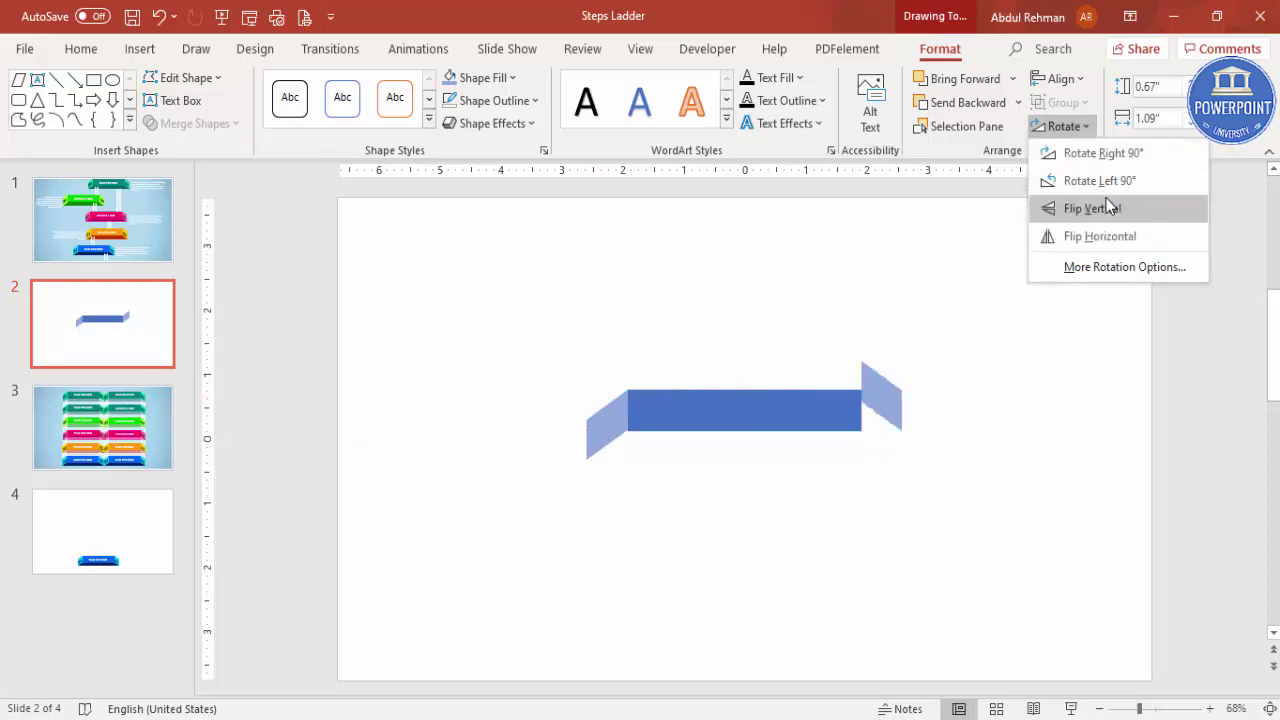
click(1133, 206)
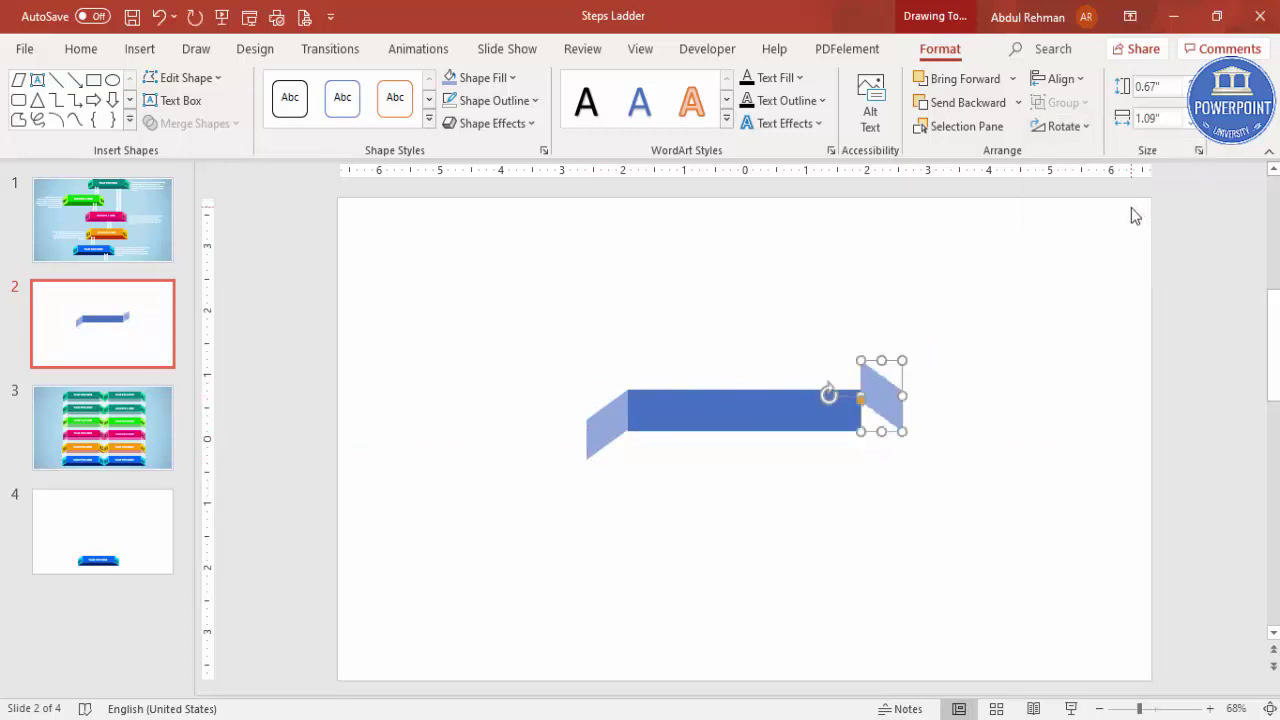
drag(891, 410, 885, 428)
click(974, 434)
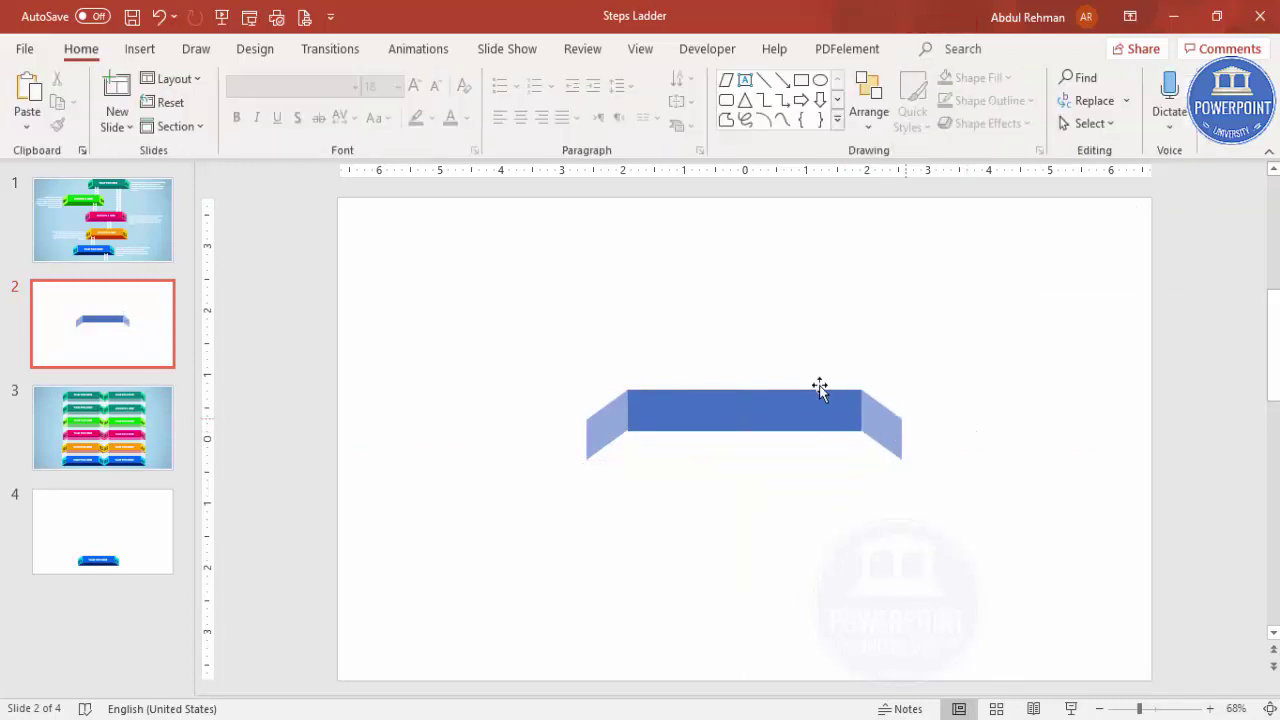
- Draw a rectangle below the bar as the platform's front face
click(138, 48)
click(303, 140)
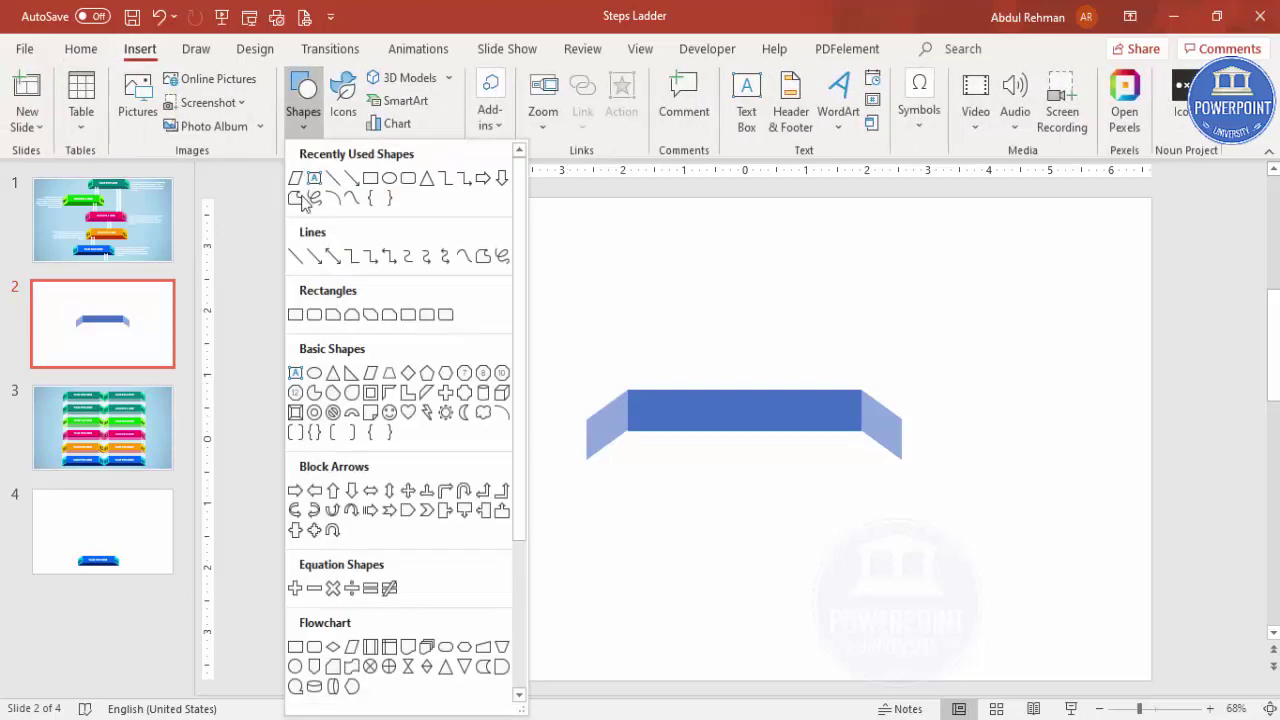
click(296, 315)
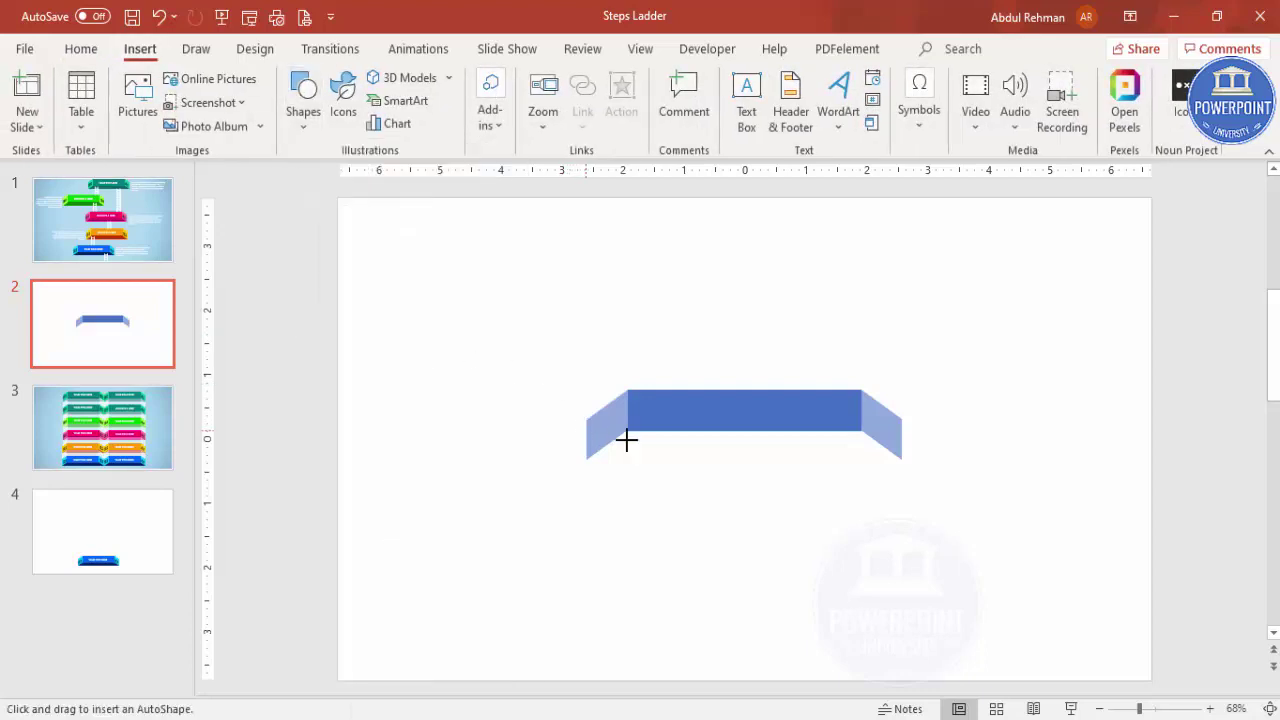
drag(586, 430, 902, 460)
drag(743, 432, 743, 430)
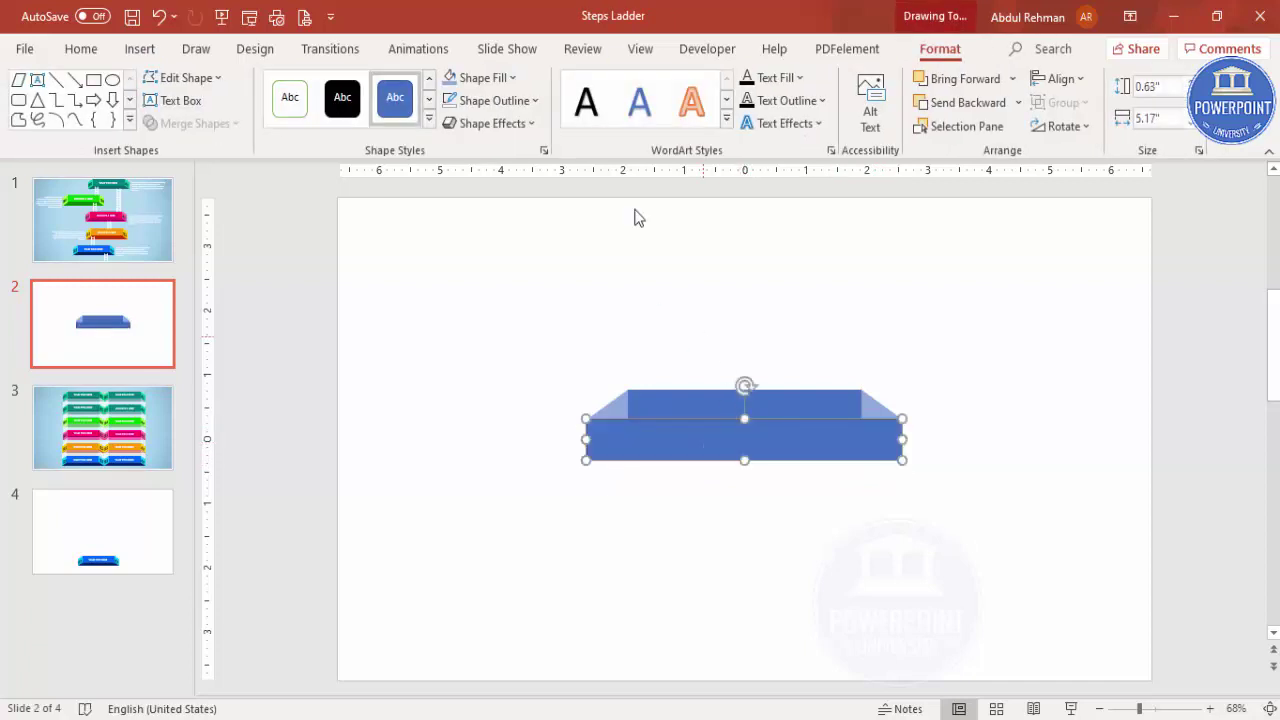
- Give the front rectangle no outline and a dark navy fill, and send it to back
click(531, 101)
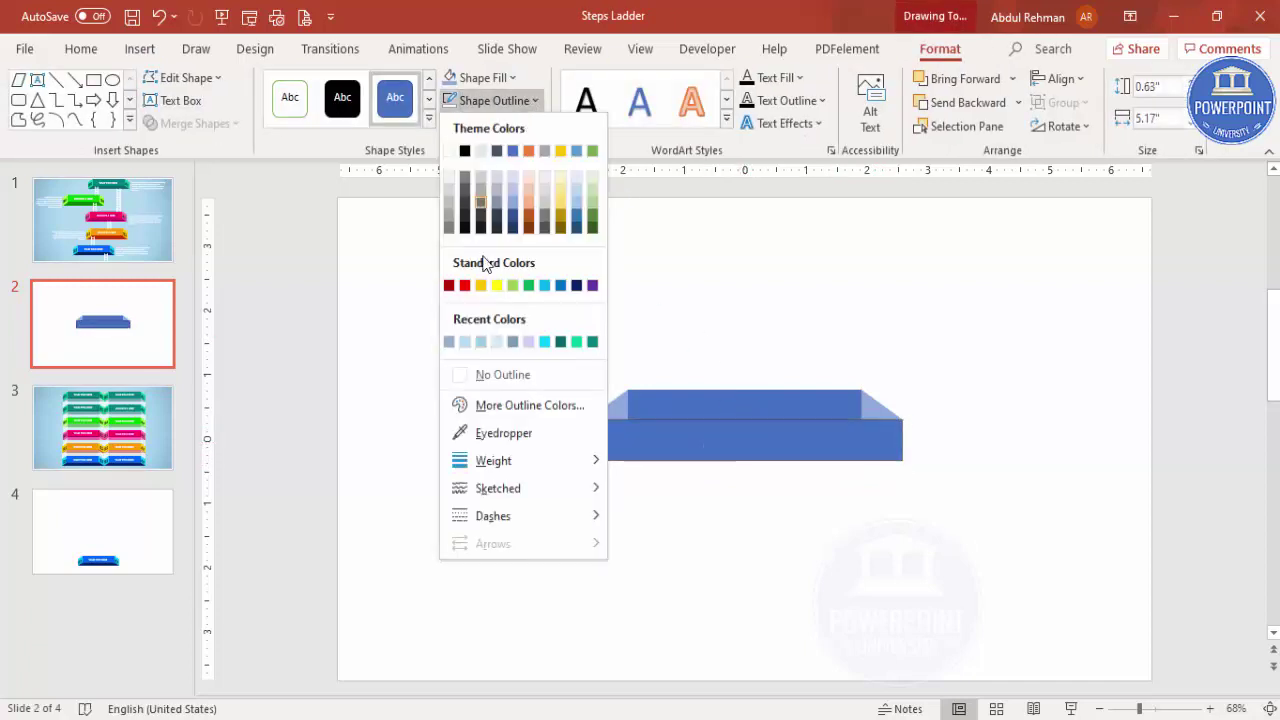
click(502, 375)
click(496, 78)
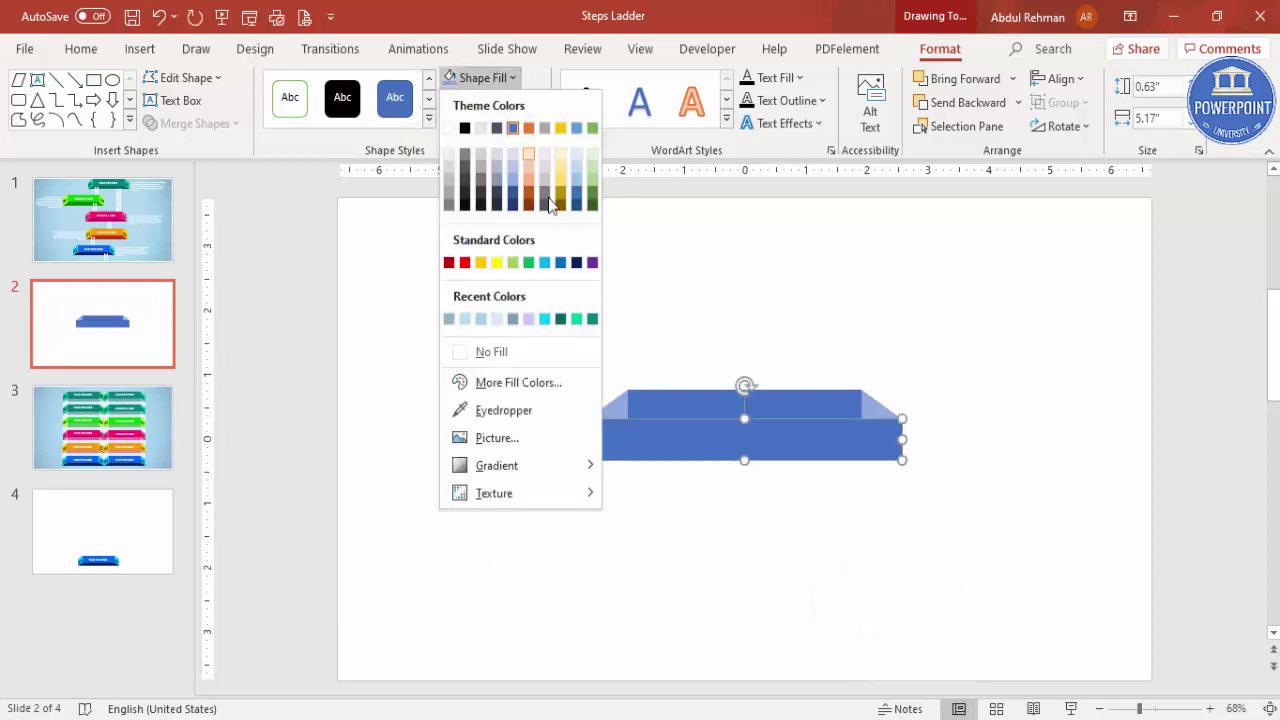
click(577, 263)
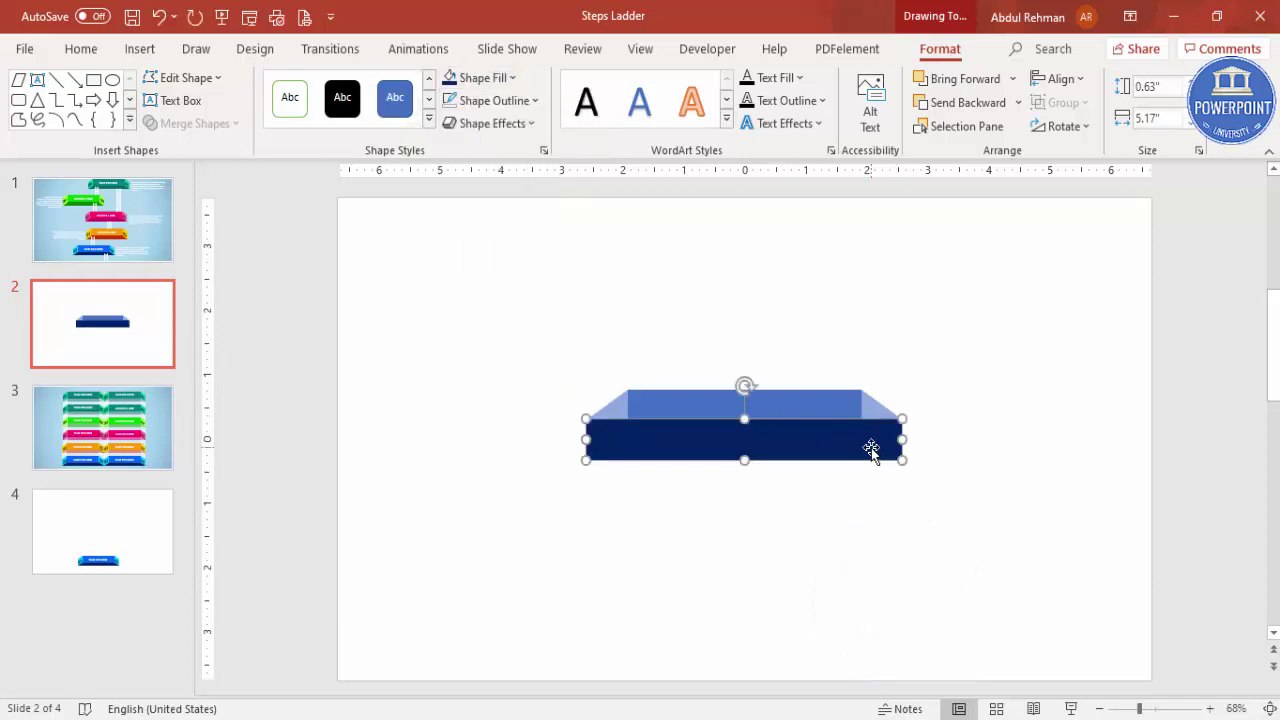
click(1018, 104)
click(1020, 155)
click(988, 329)
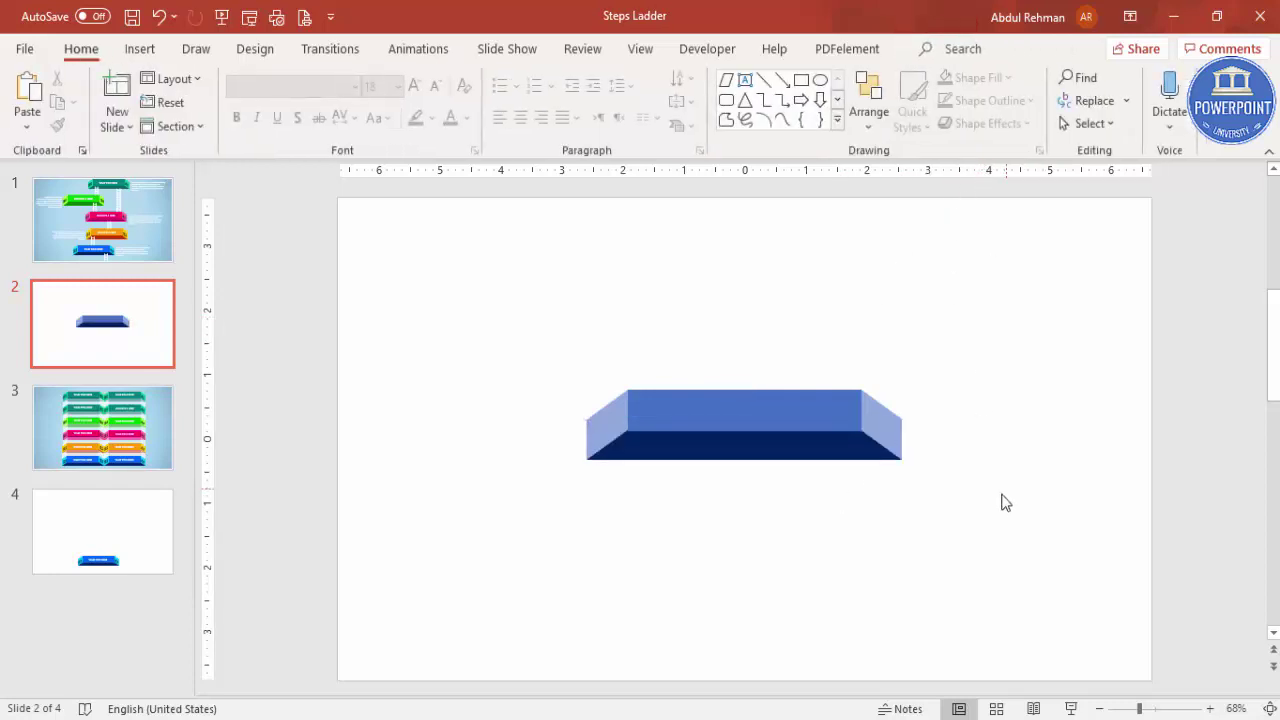
- Select all the step's pieces and move the step lower on the slide
drag(1008, 507, 433, 337)
drag(757, 423, 765, 534)
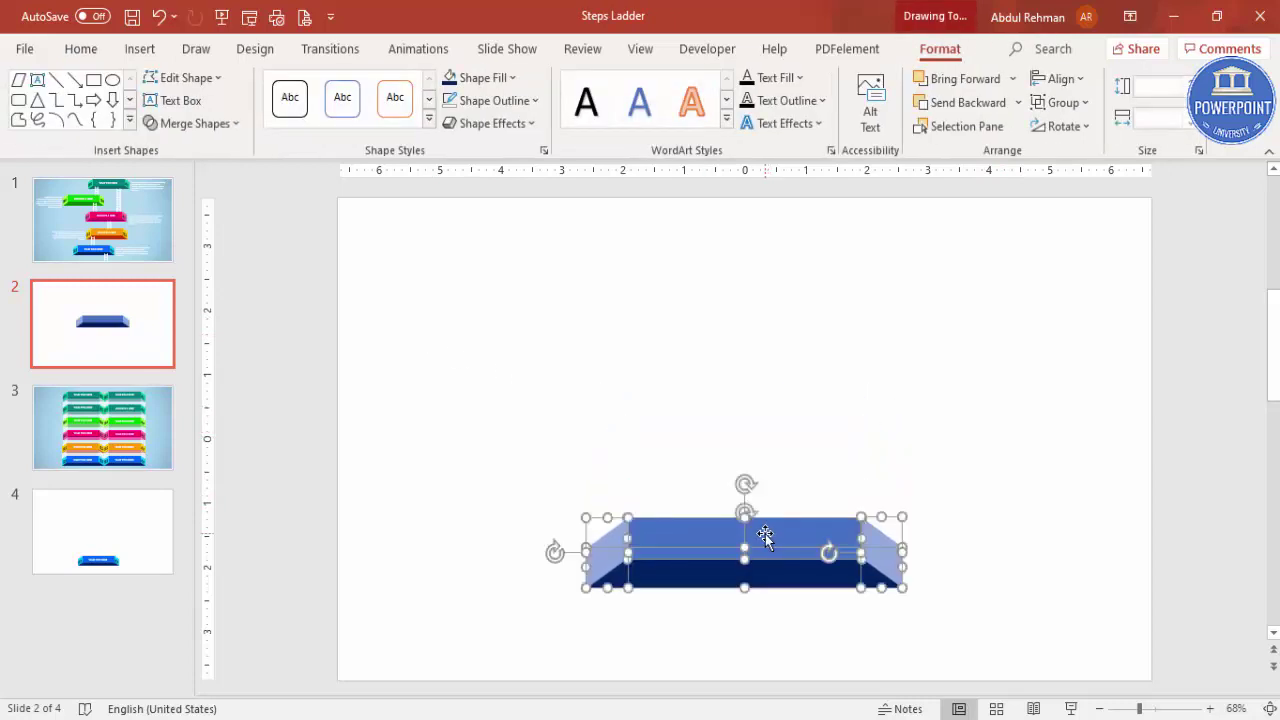
click(822, 474)
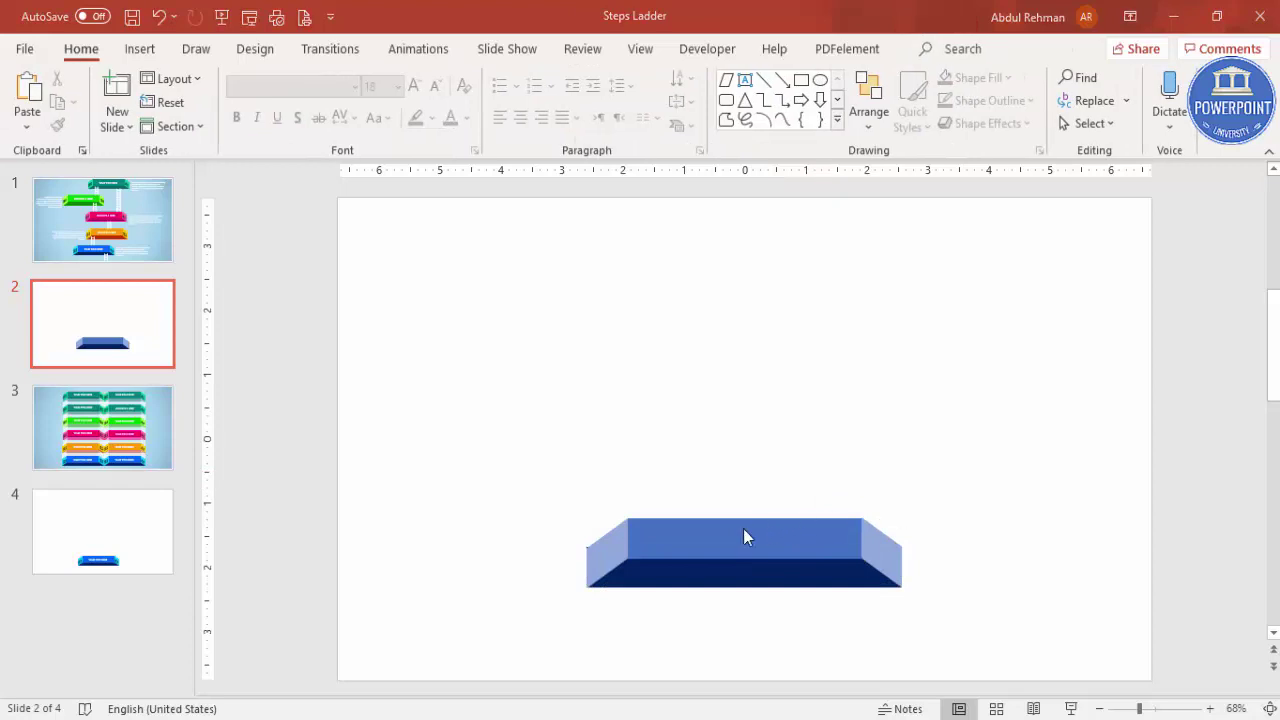
- Recolour the step's top face bright sky blue via More Colors
click(686, 531)
right_click(686, 531)
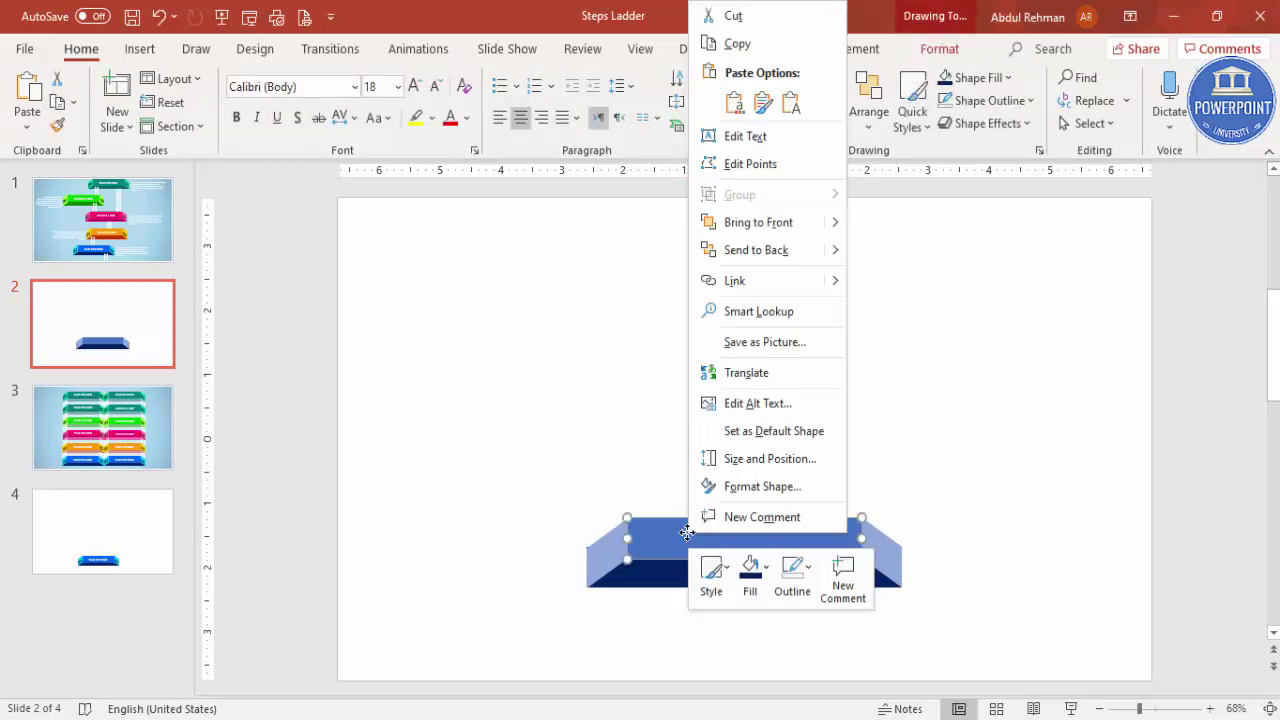
click(776, 488)
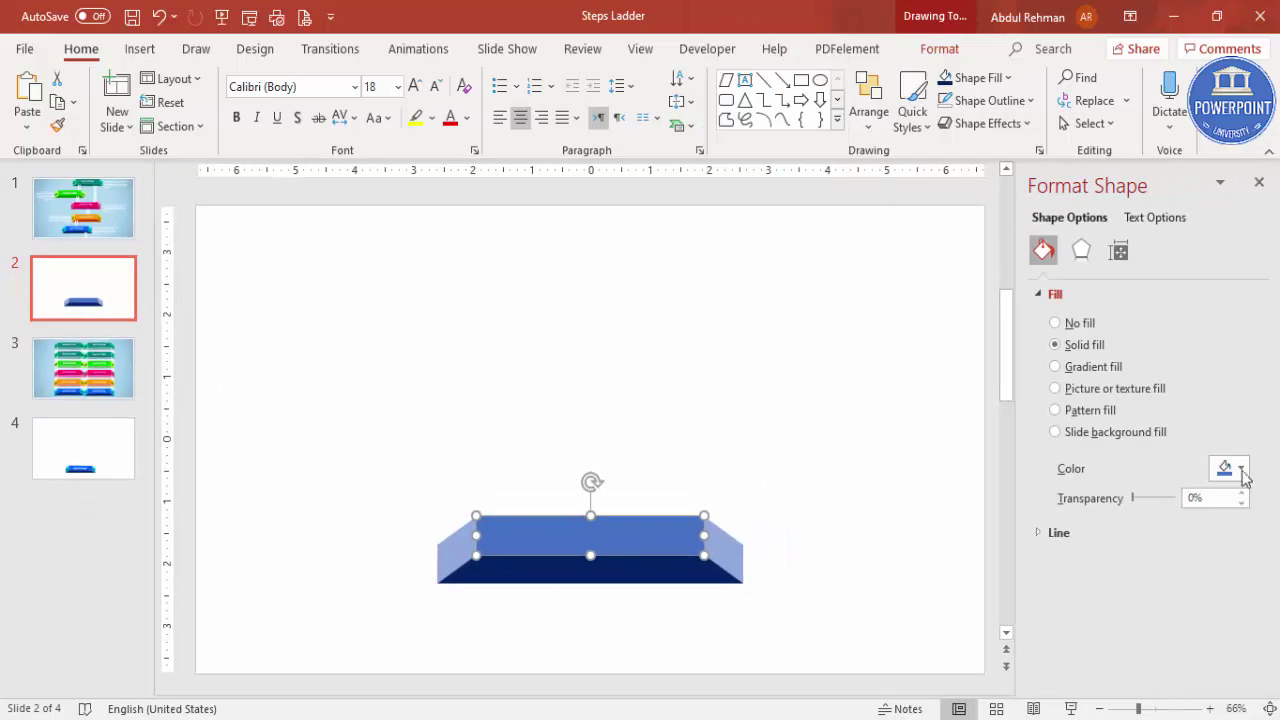
click(1241, 470)
click(1163, 422)
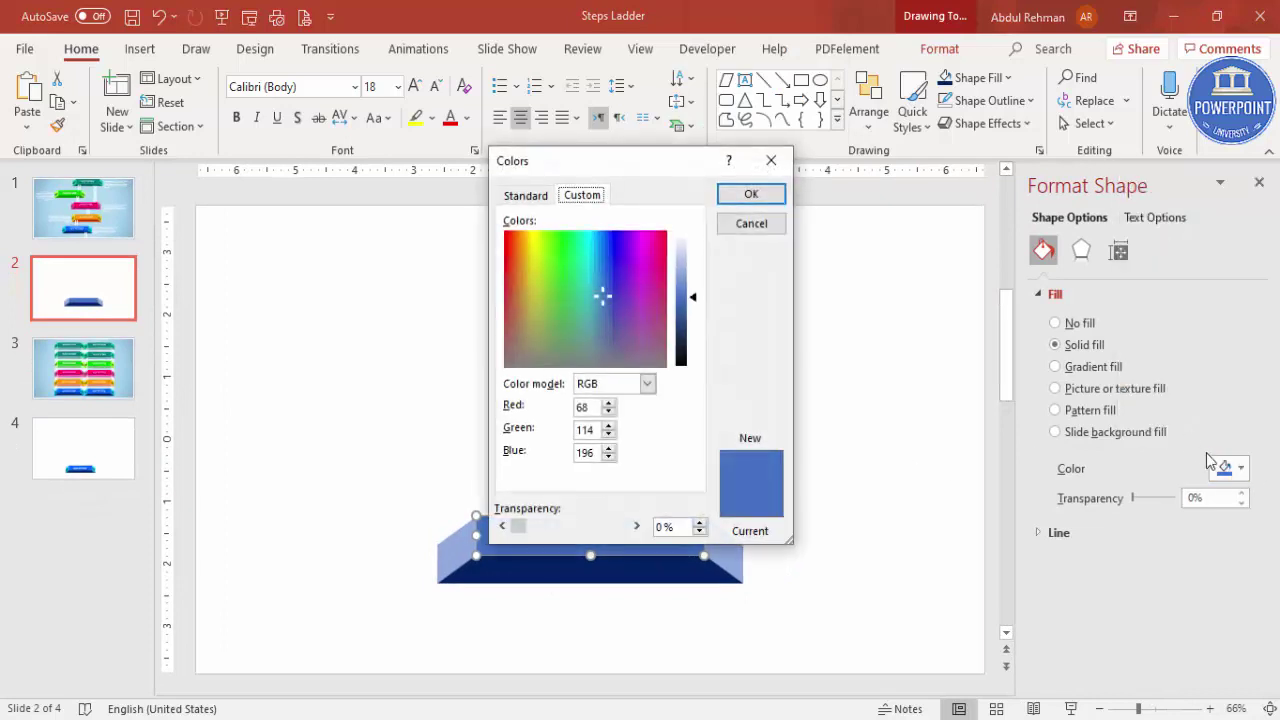
click(538, 198)
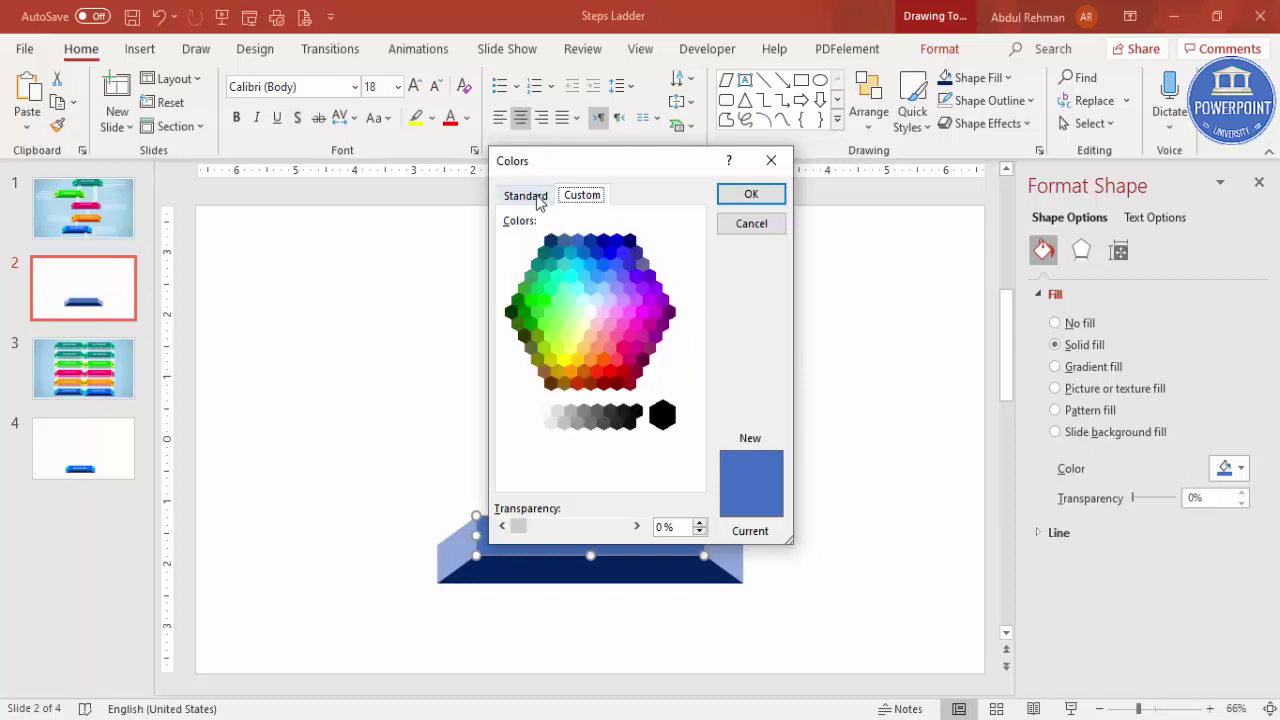
click(590, 263)
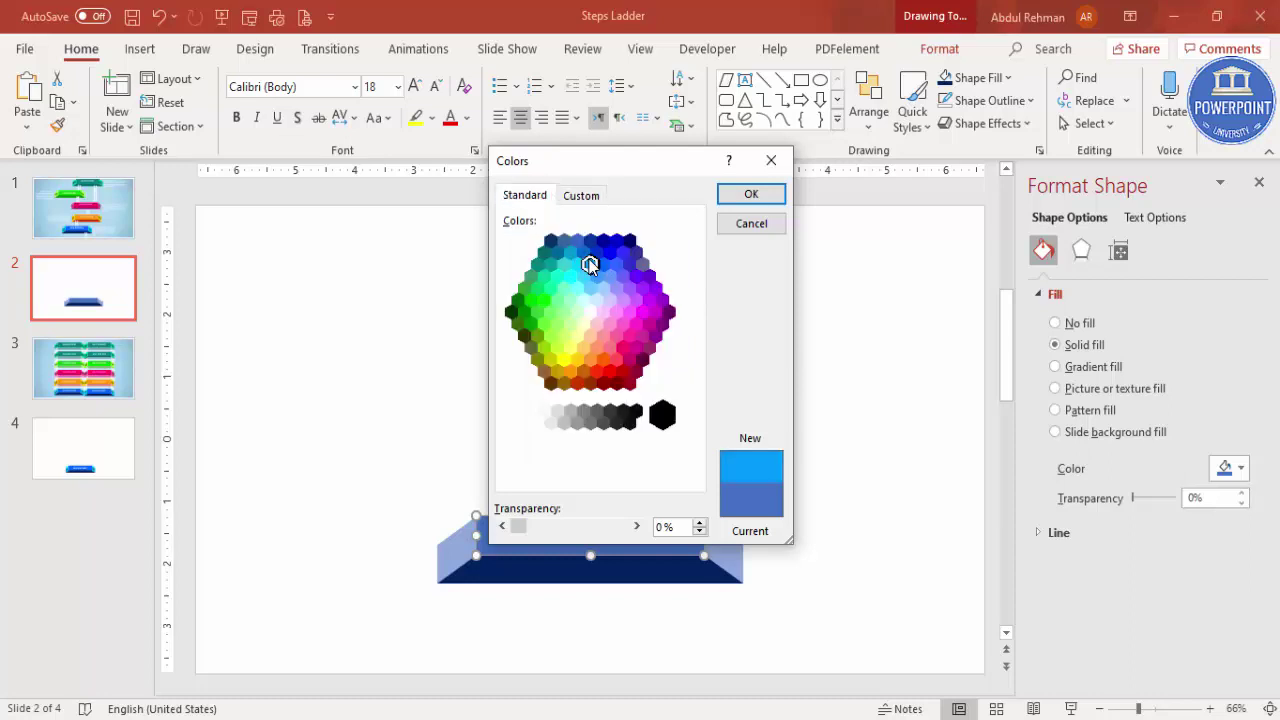
click(745, 197)
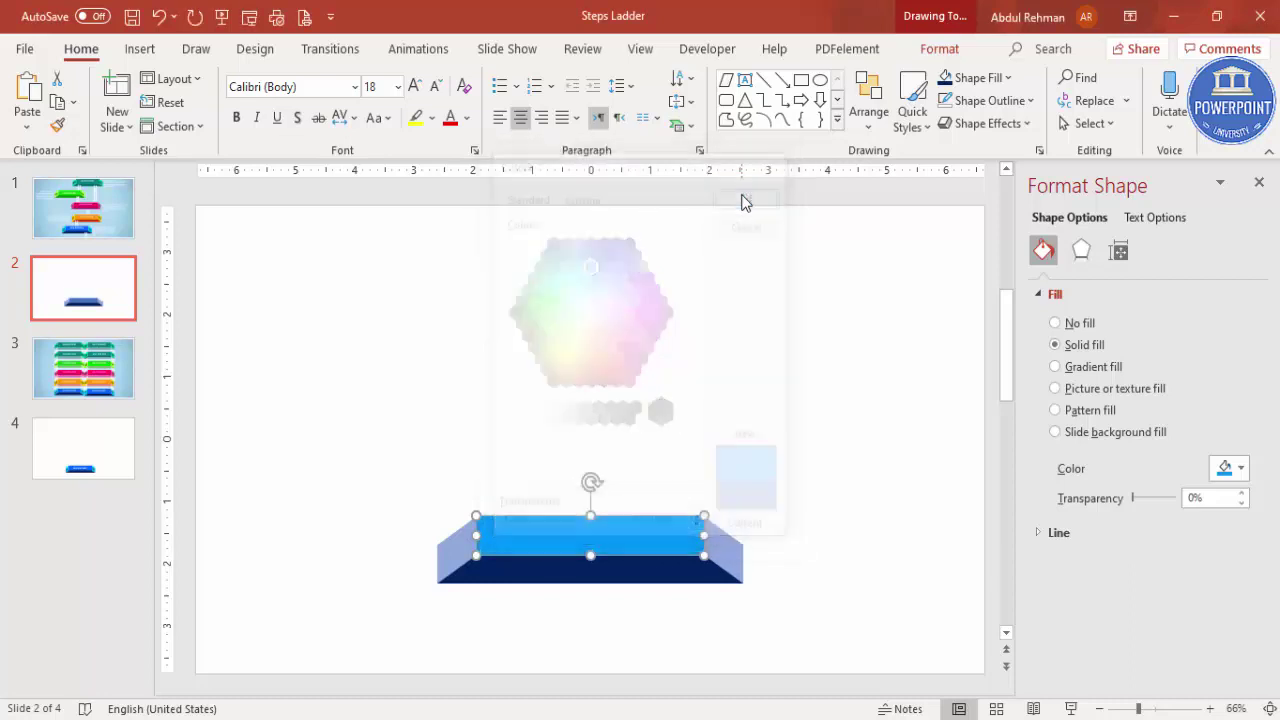
- Recolour the slanted side bevels cyan, then select all the step's pieces
click(473, 541)
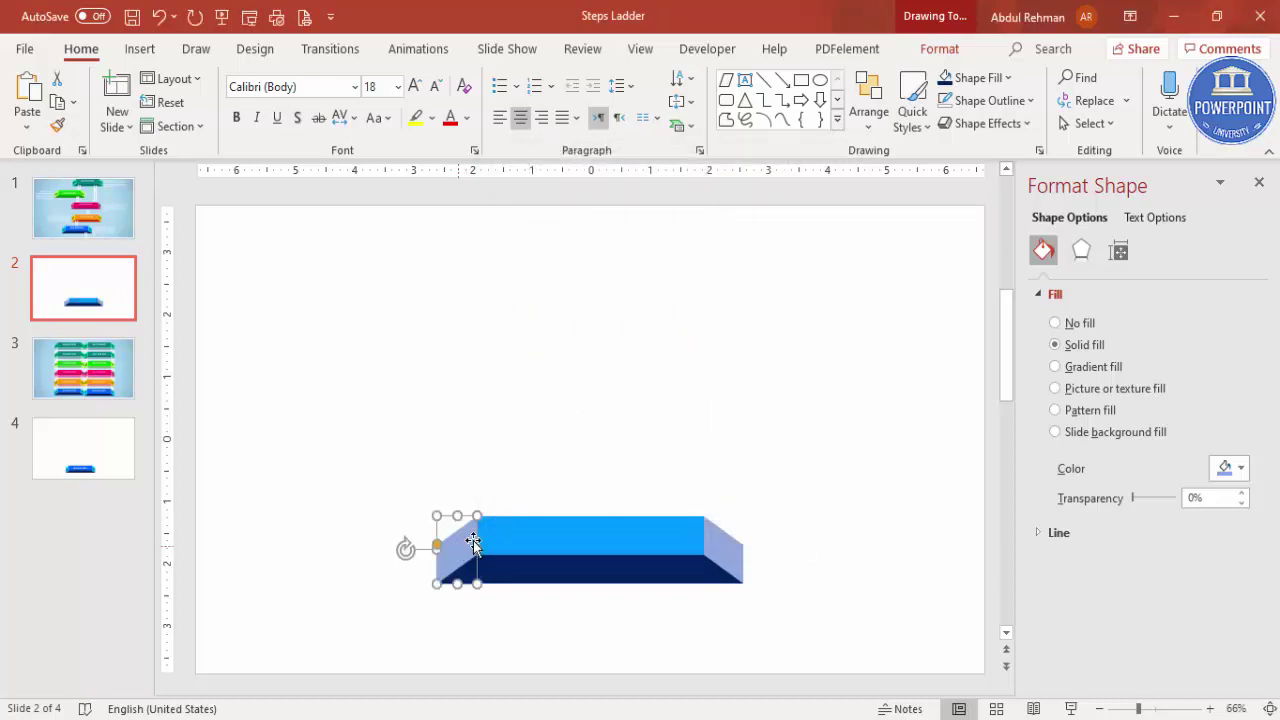
click(1228, 468)
click(1053, 423)
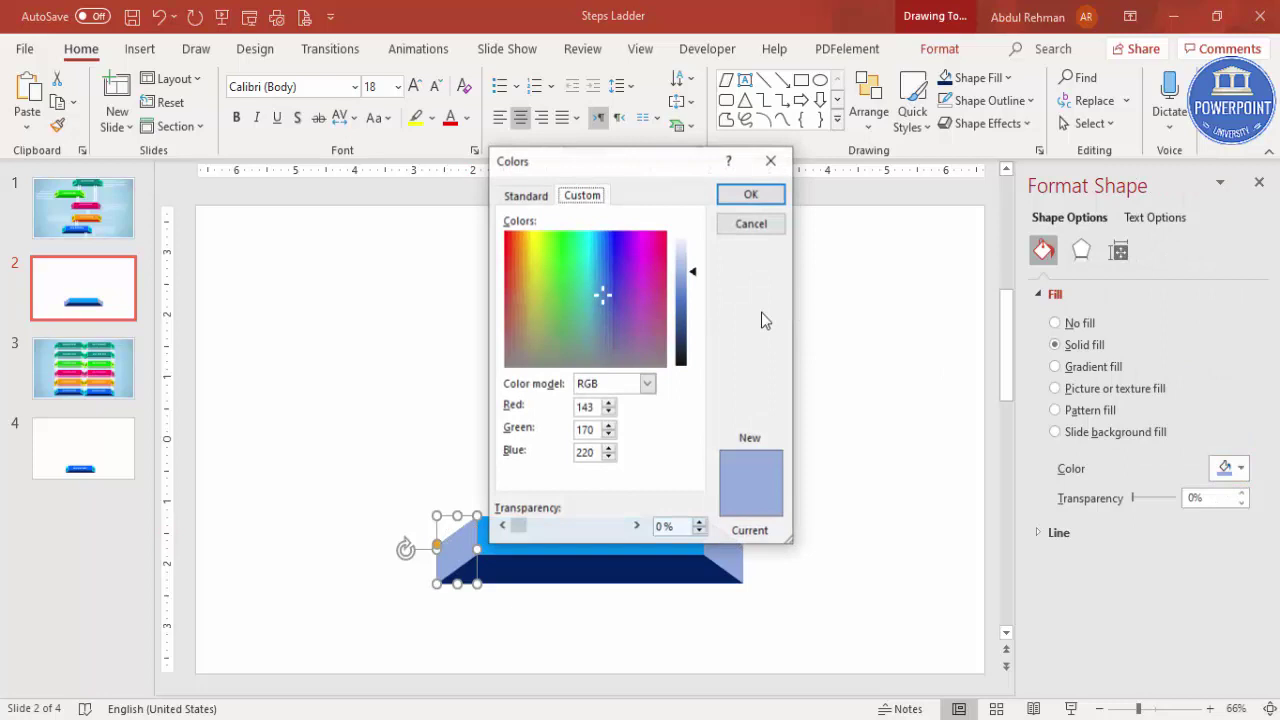
click(526, 196)
click(584, 277)
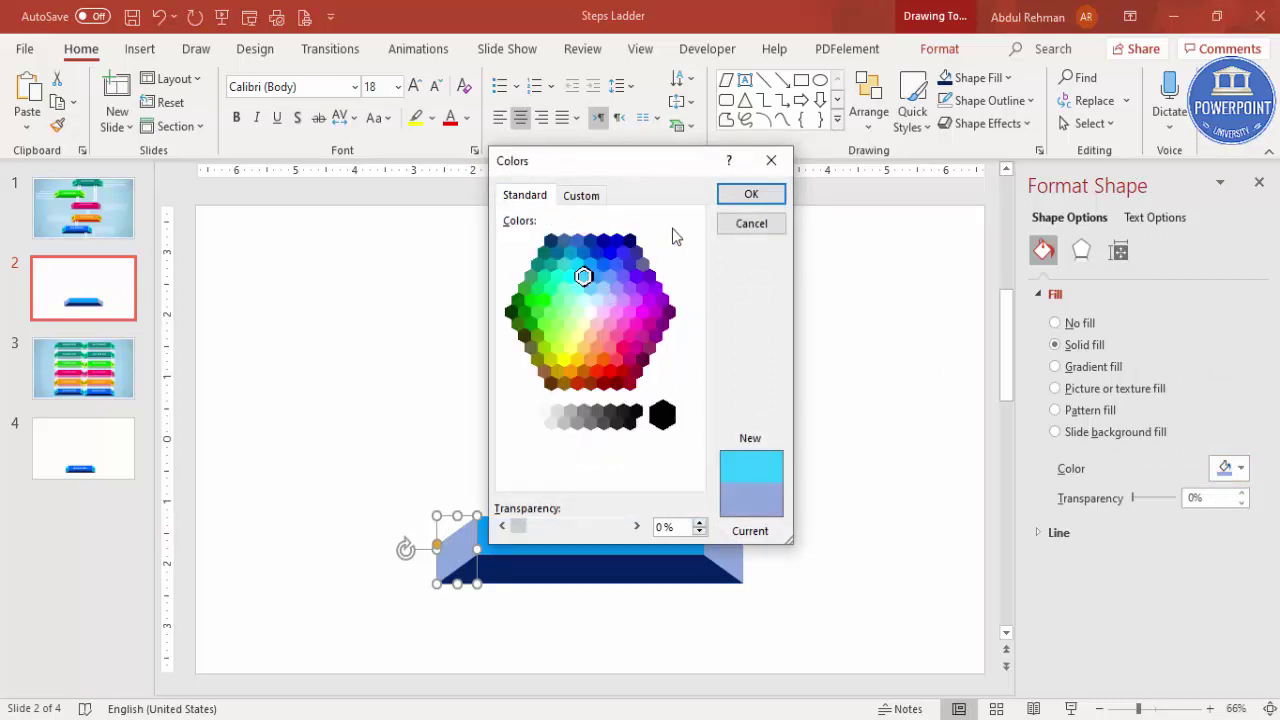
click(750, 195)
click(731, 550)
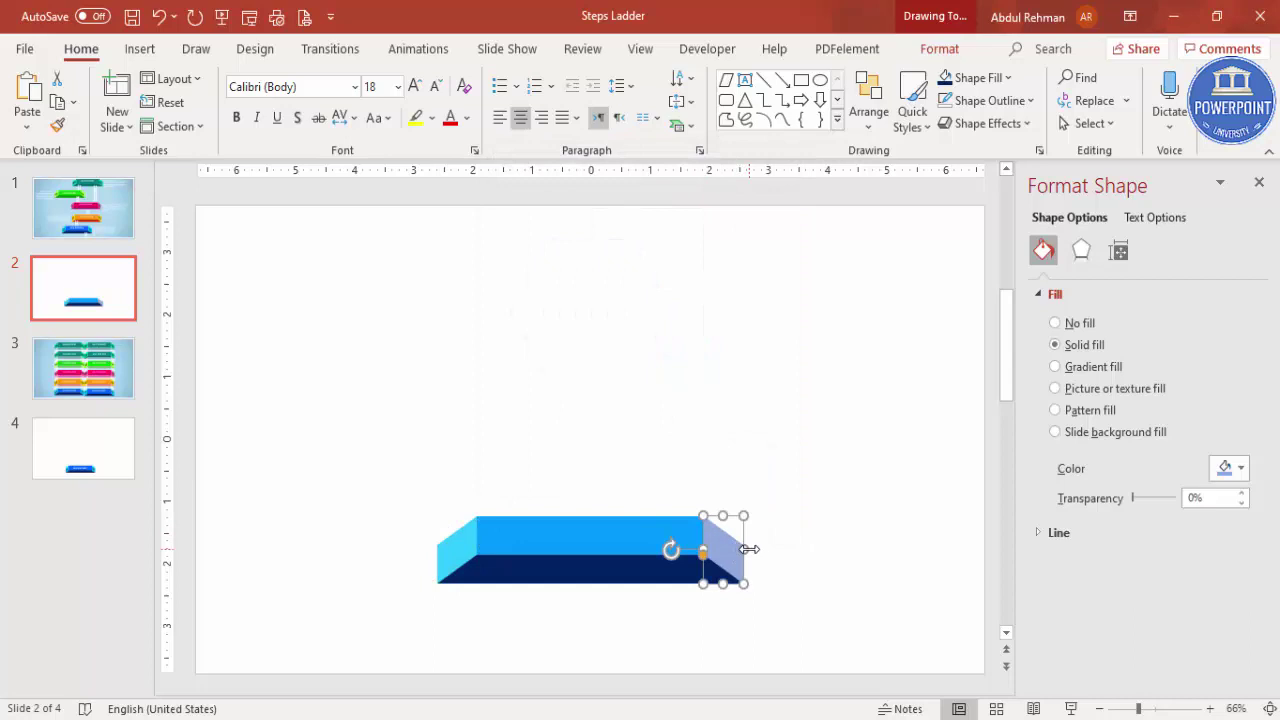
click(597, 580)
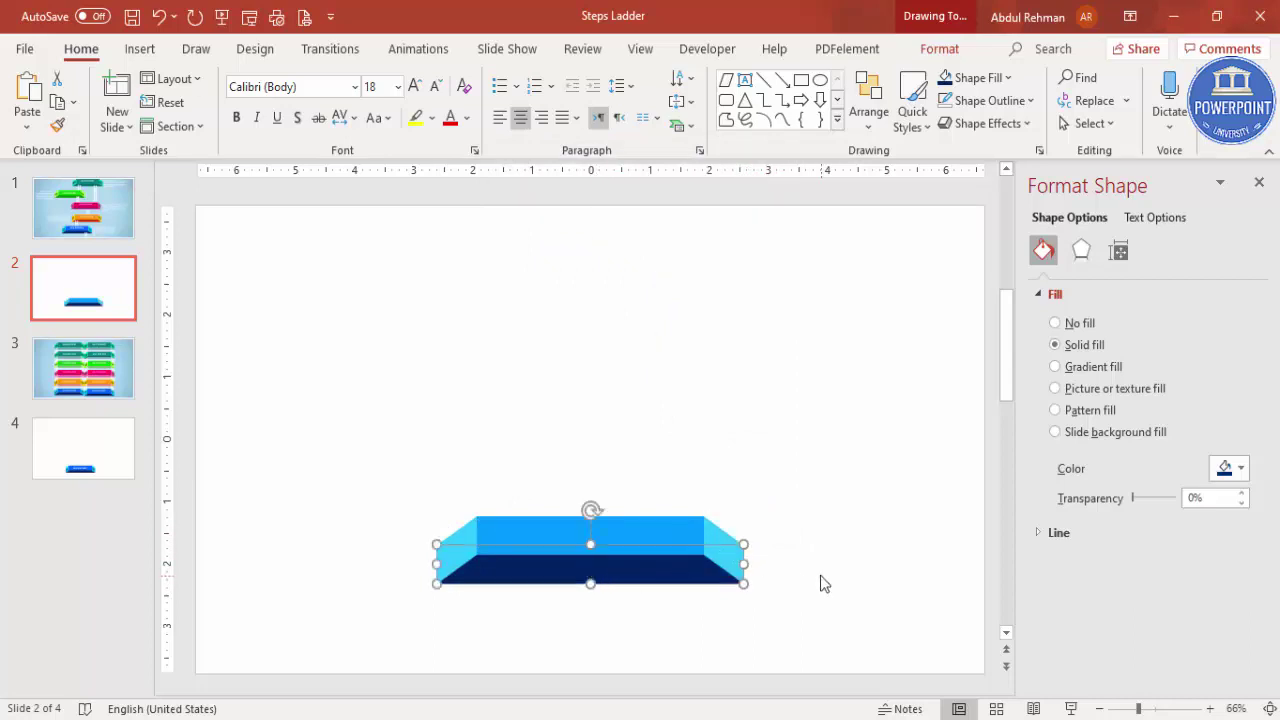
click(818, 583)
drag(842, 613, 406, 471)
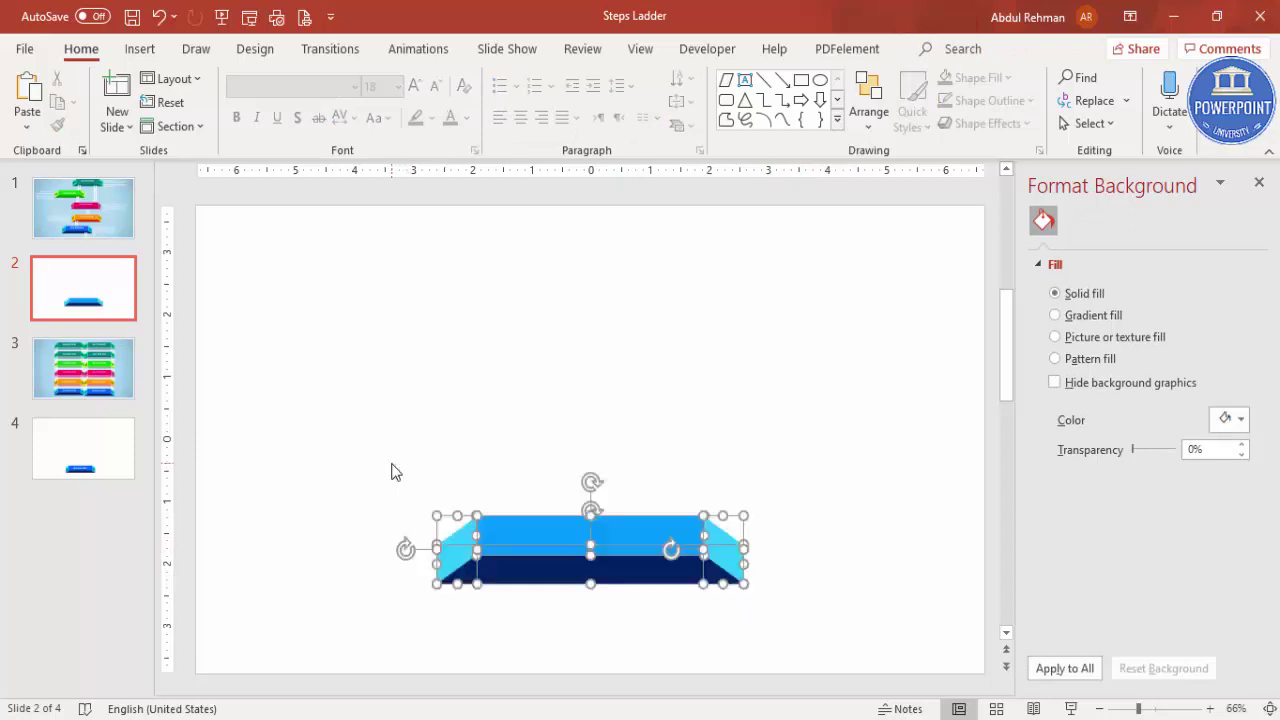
- Add a text box above the step reading 'YOUR TITLE HERE'
click(778, 492)
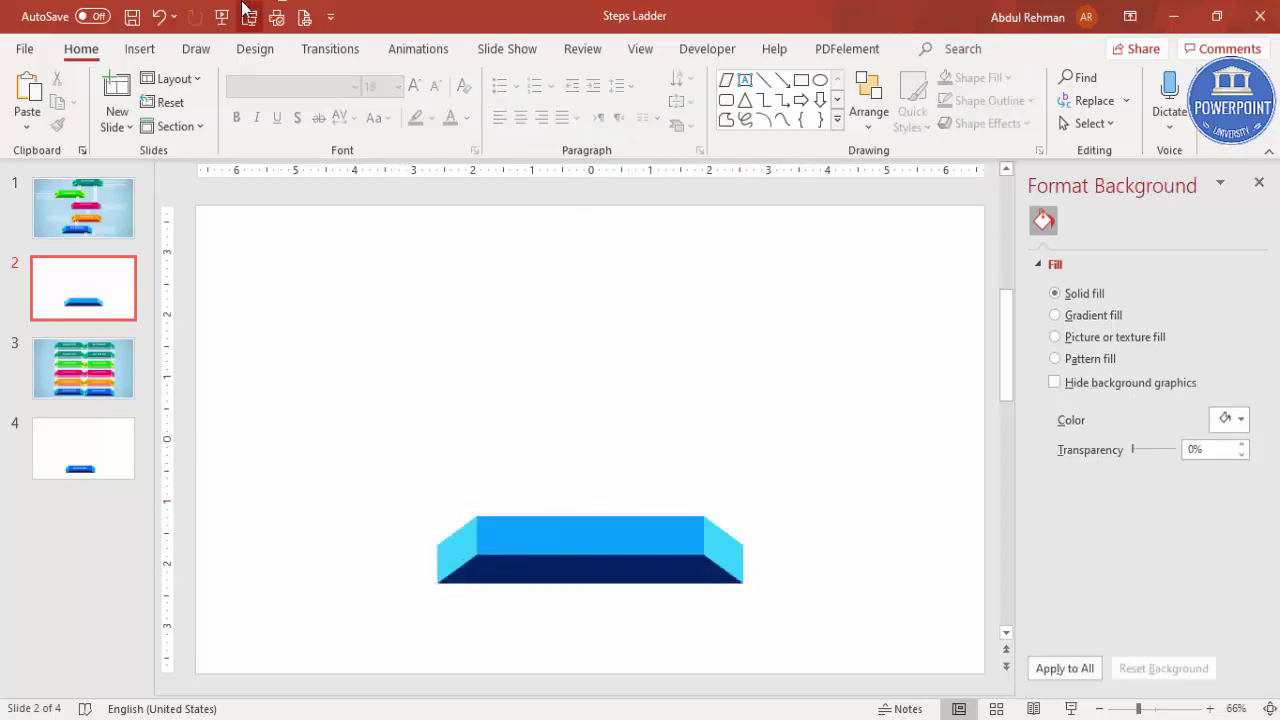
click(142, 55)
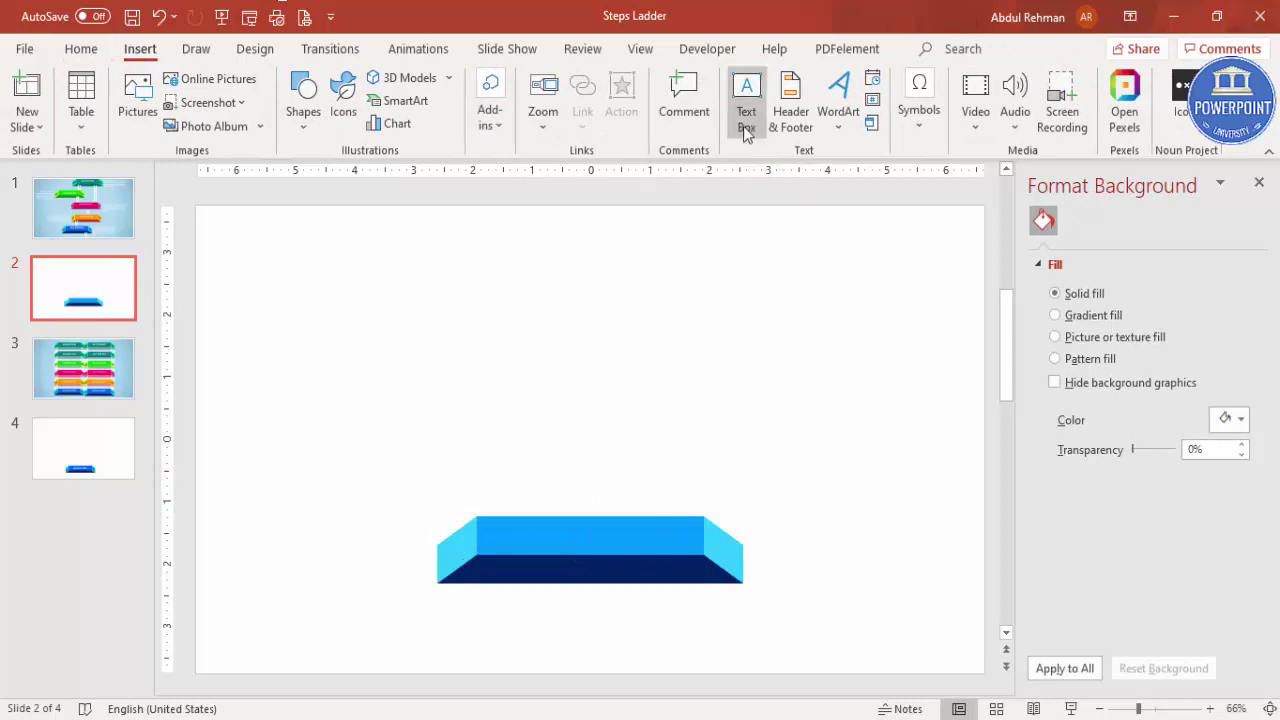
click(745, 96)
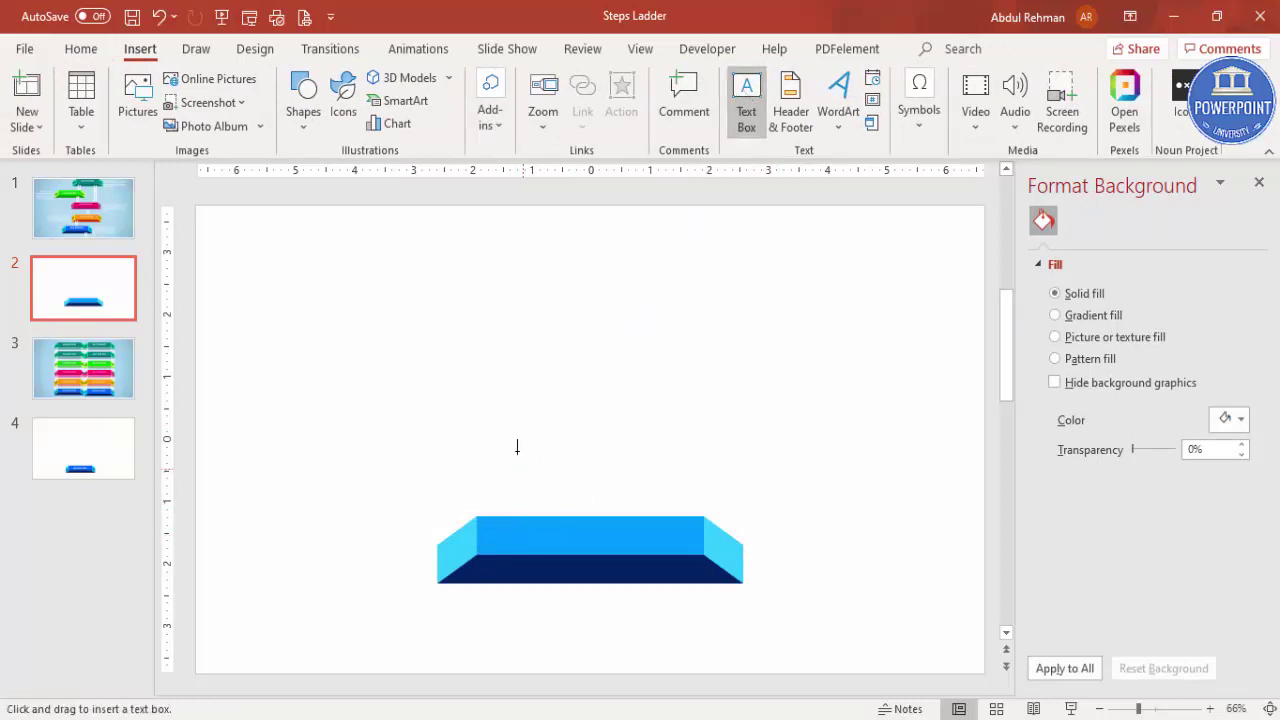
drag(517, 447, 706, 483)
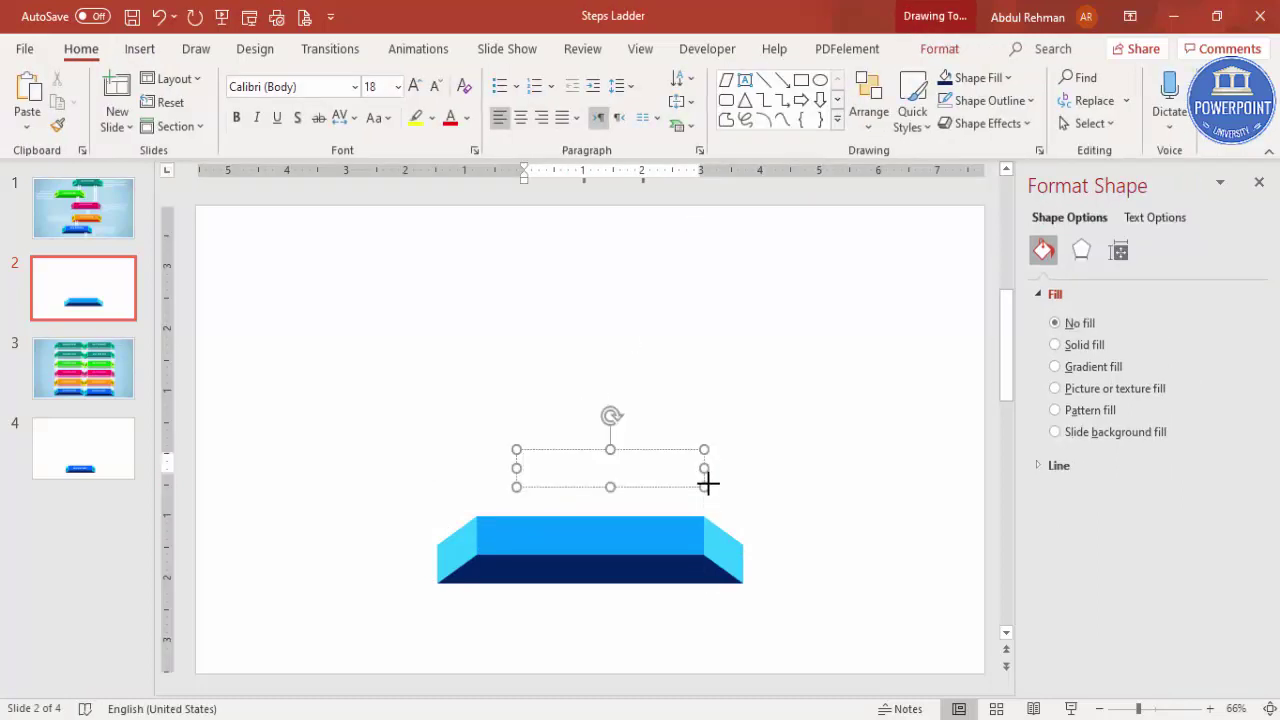
text(YOUR T)
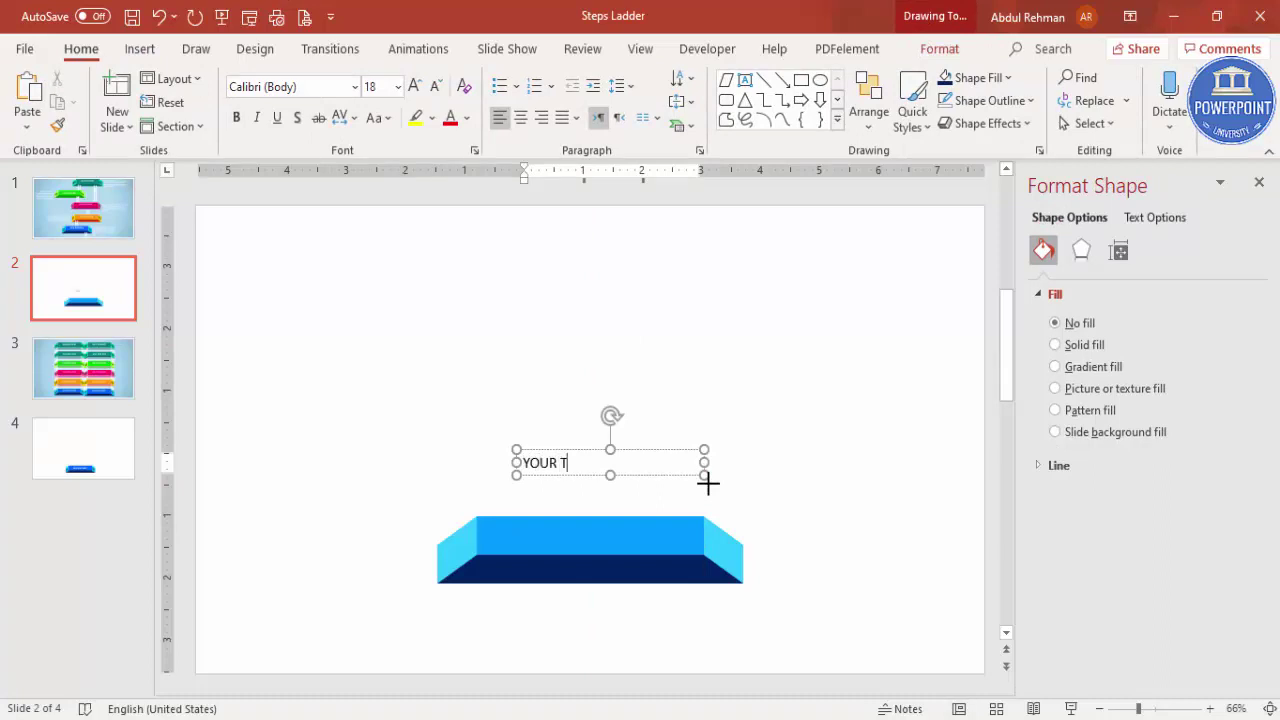
text(ITLE HERE)
- Make the title centred, bold, white and size 20, placed on the step's top face
click(681, 451)
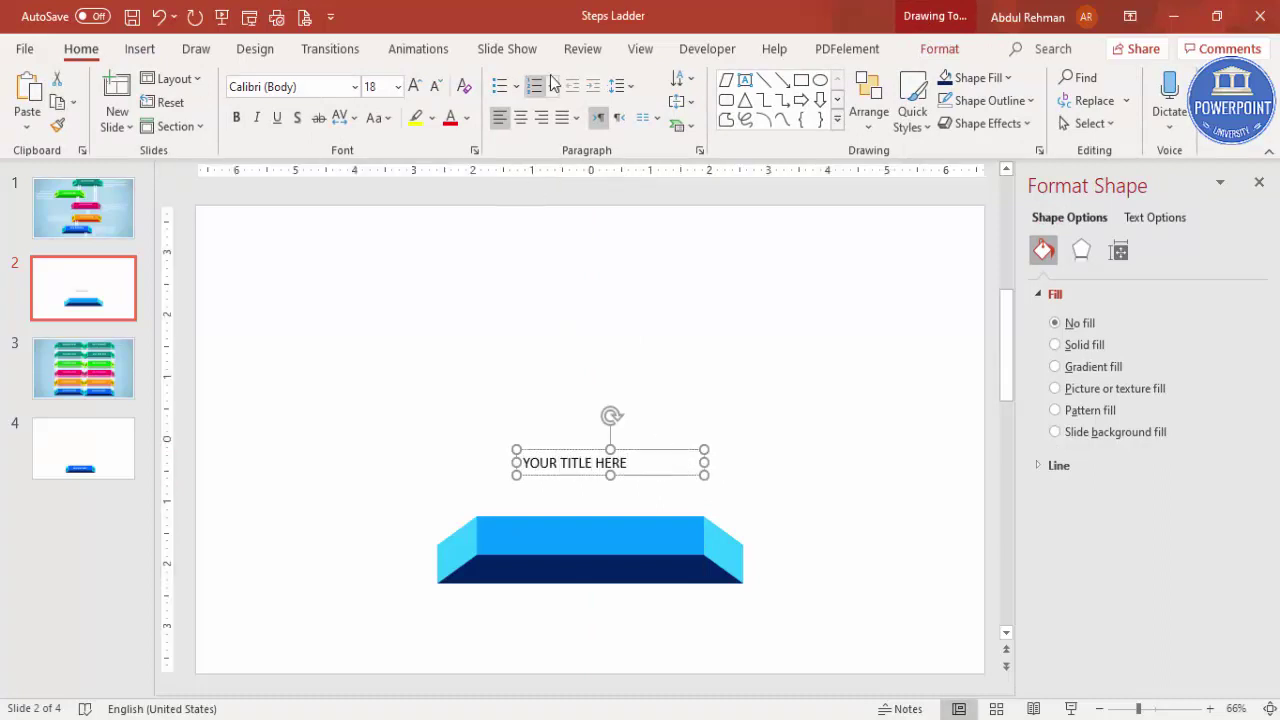
click(520, 118)
click(236, 117)
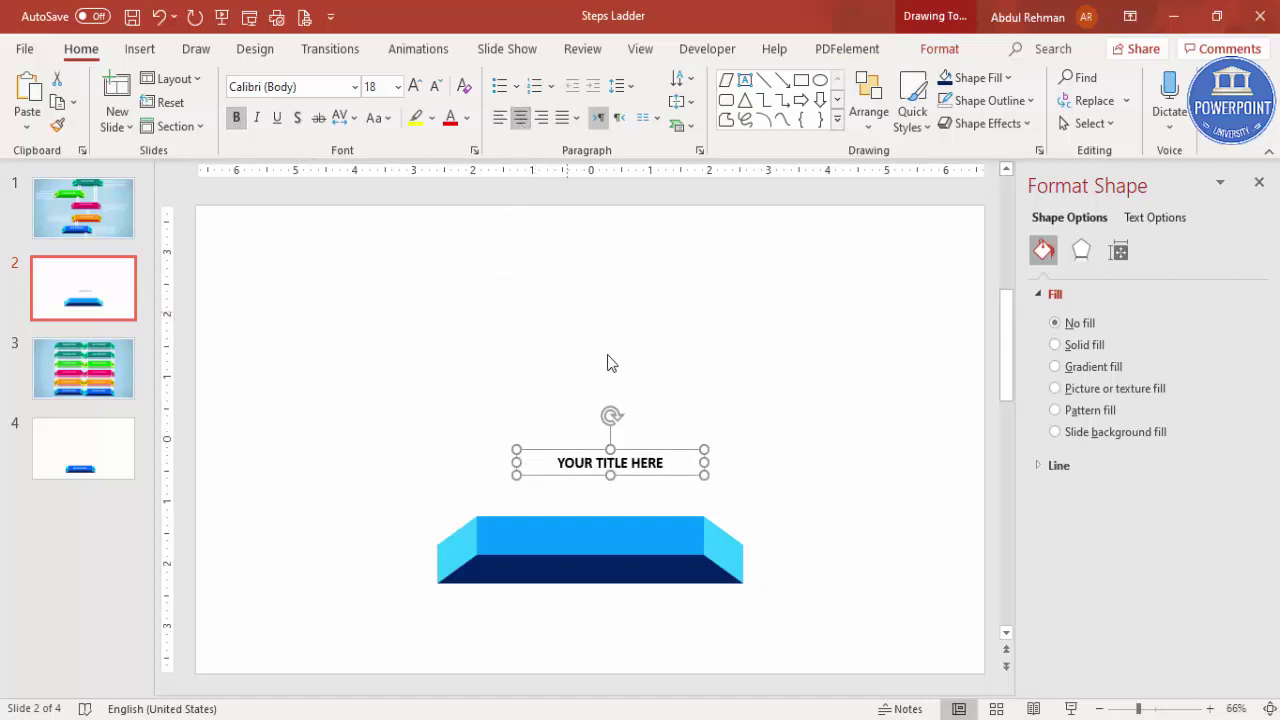
drag(652, 447, 640, 520)
click(466, 118)
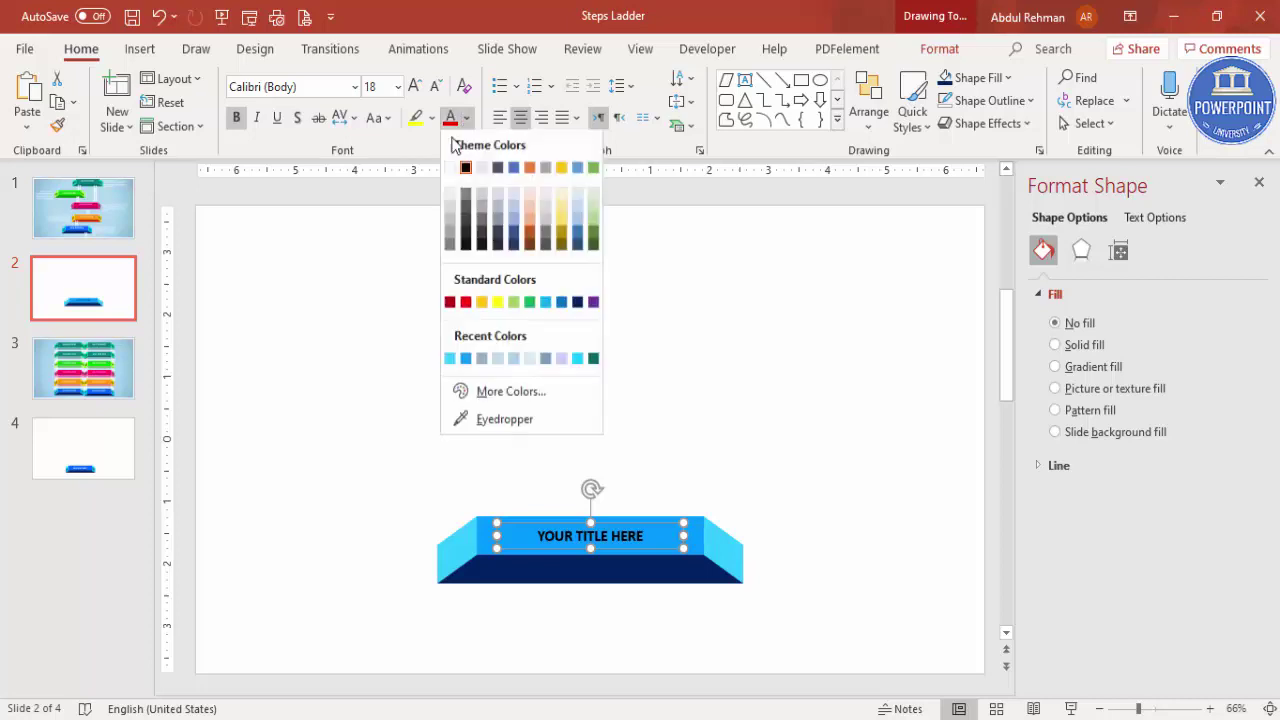
click(452, 170)
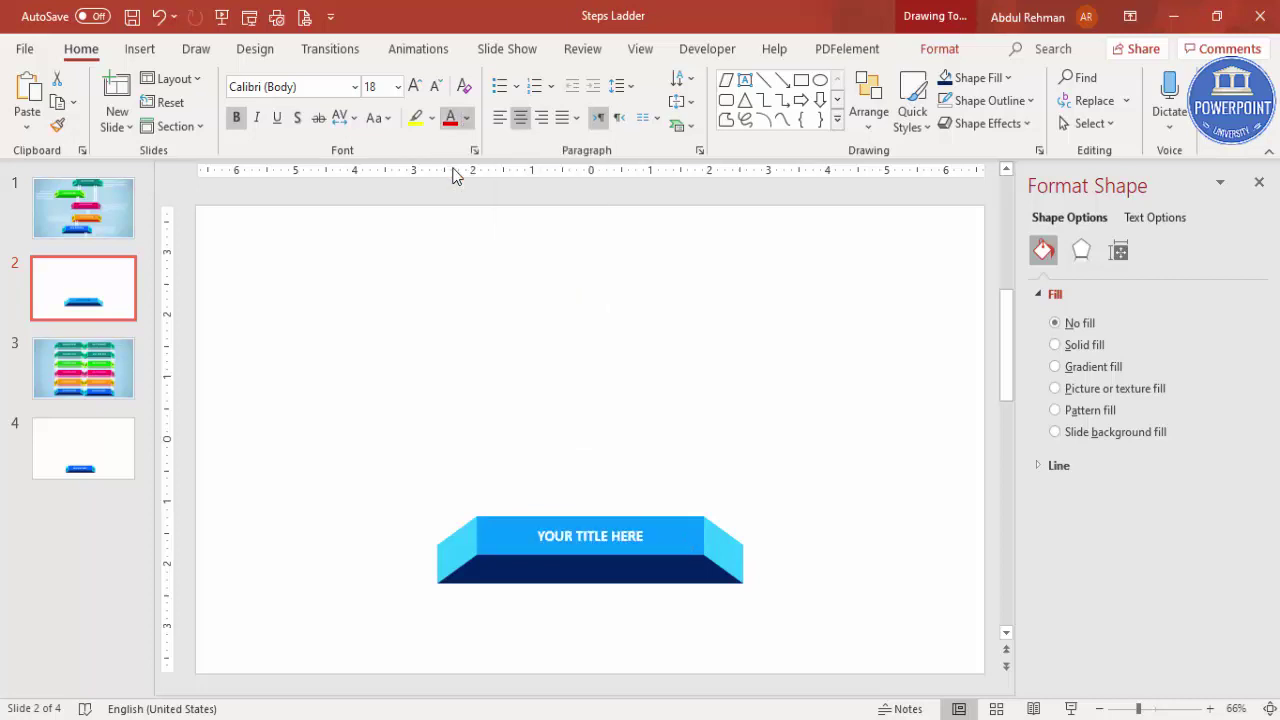
click(414, 90)
drag(641, 526, 641, 522)
- Add a small text box reading '01' above the step's left side
click(416, 434)
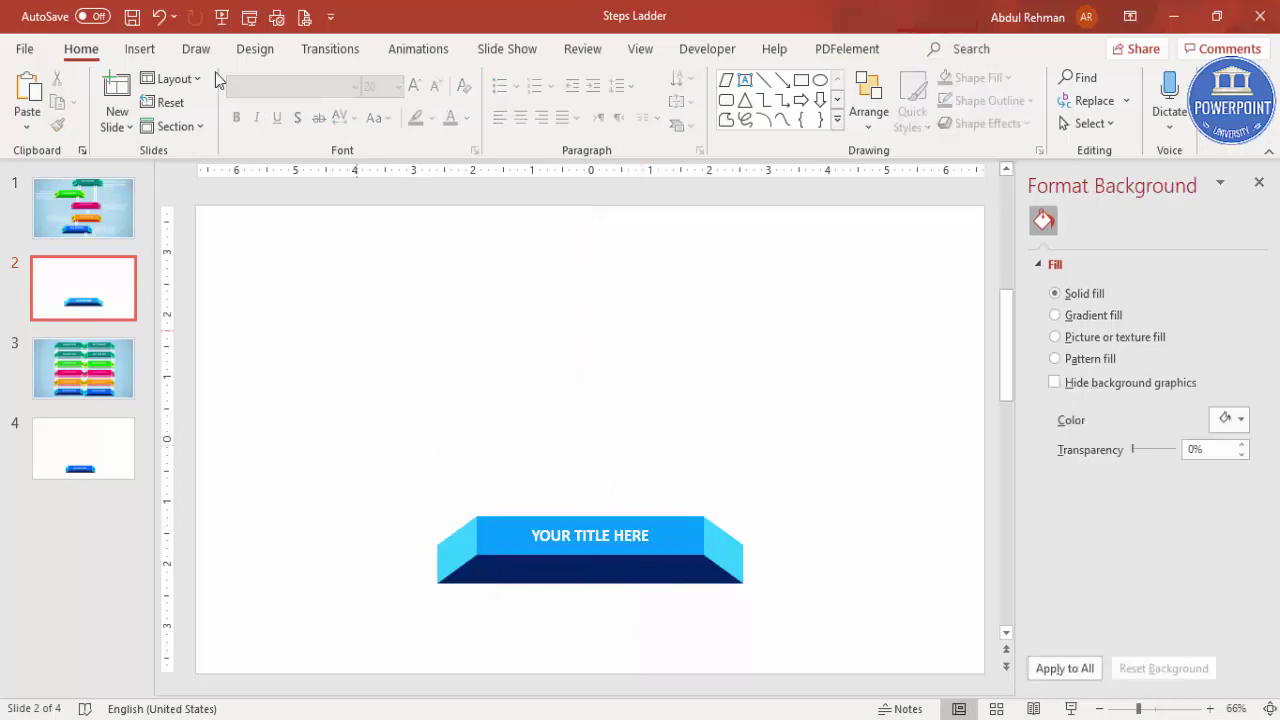
click(140, 49)
click(748, 103)
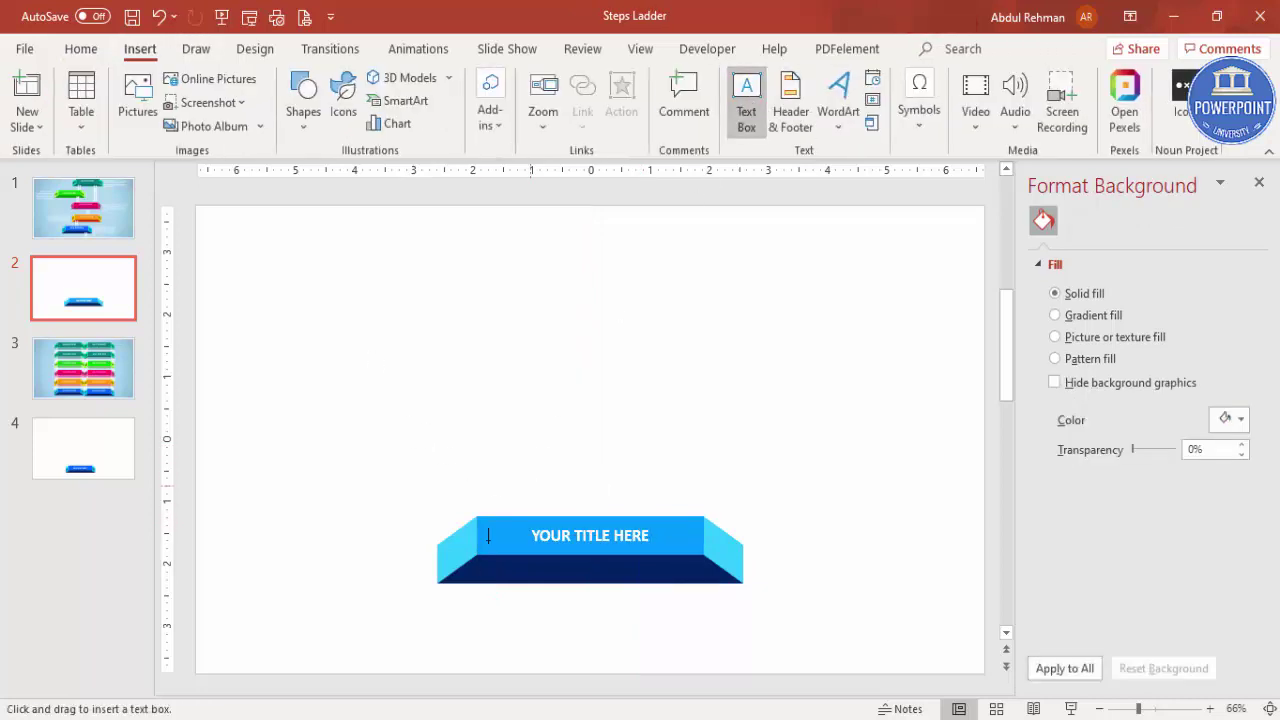
drag(445, 450, 480, 477)
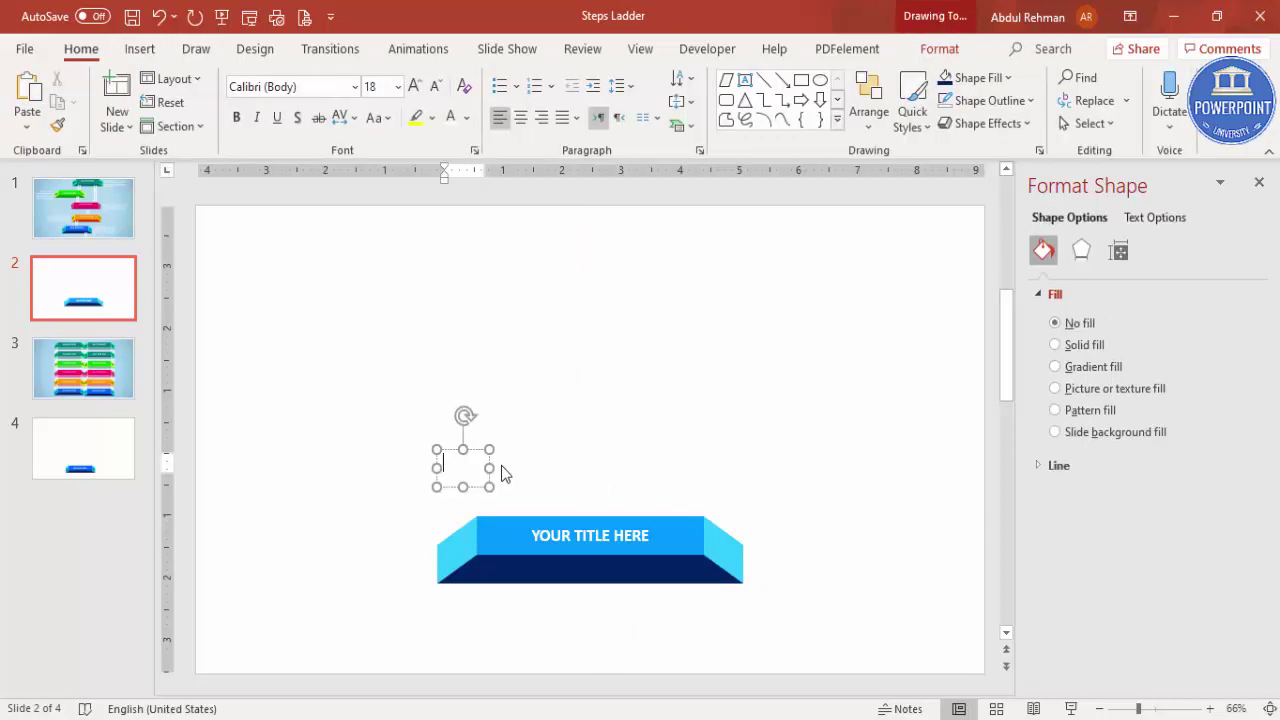
text(01)
- Centre and bold '01' at 24 pt and place it on the left cyan end
click(470, 453)
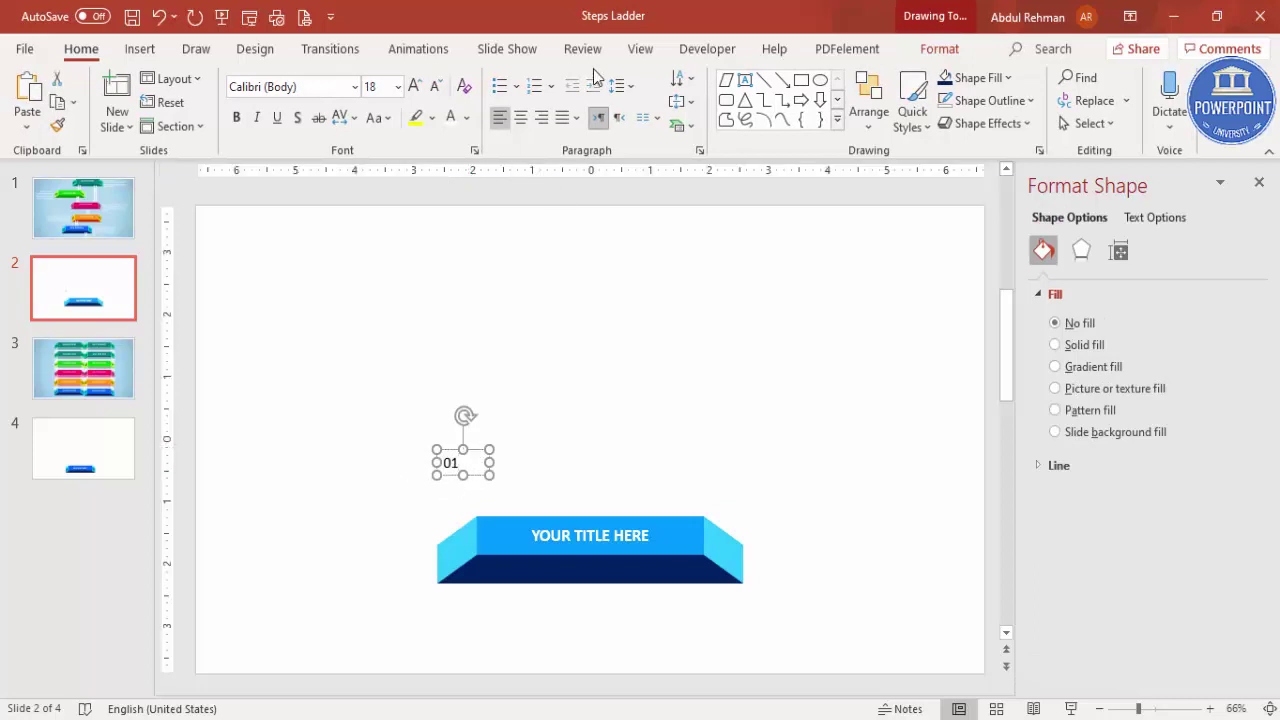
click(520, 117)
click(237, 117)
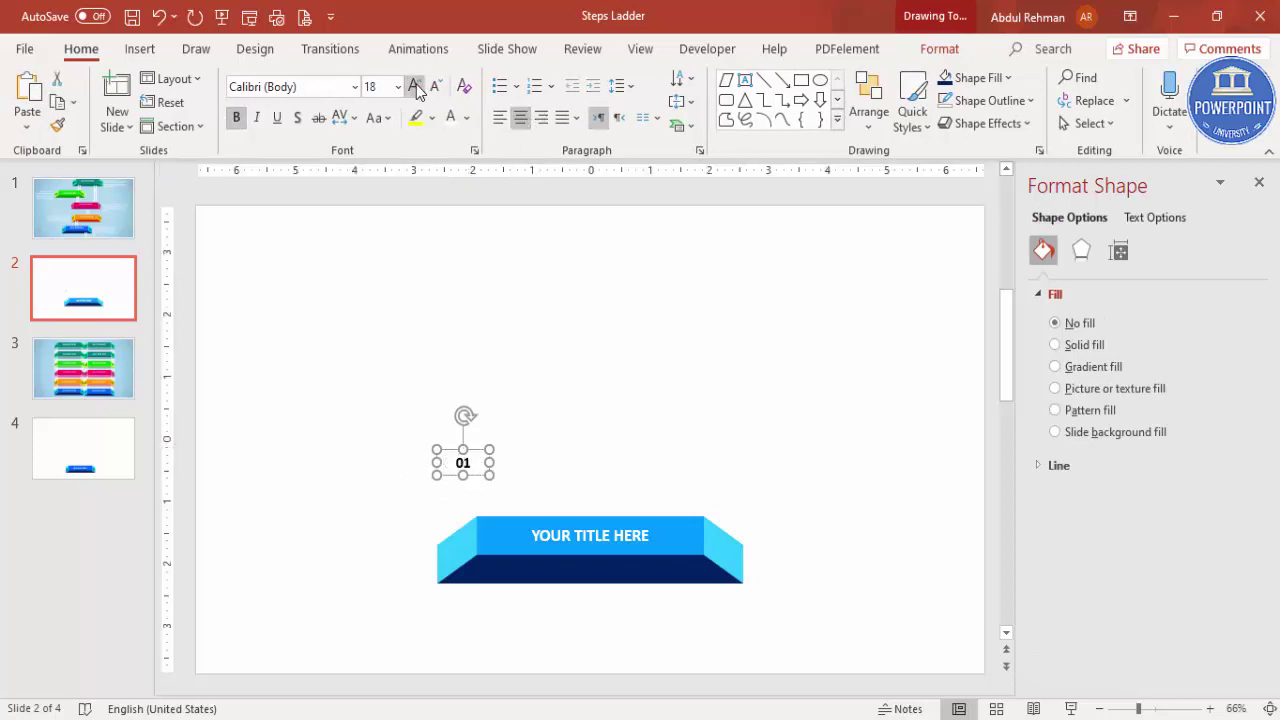
click(414, 86)
click(414, 86)
drag(484, 448, 479, 534)
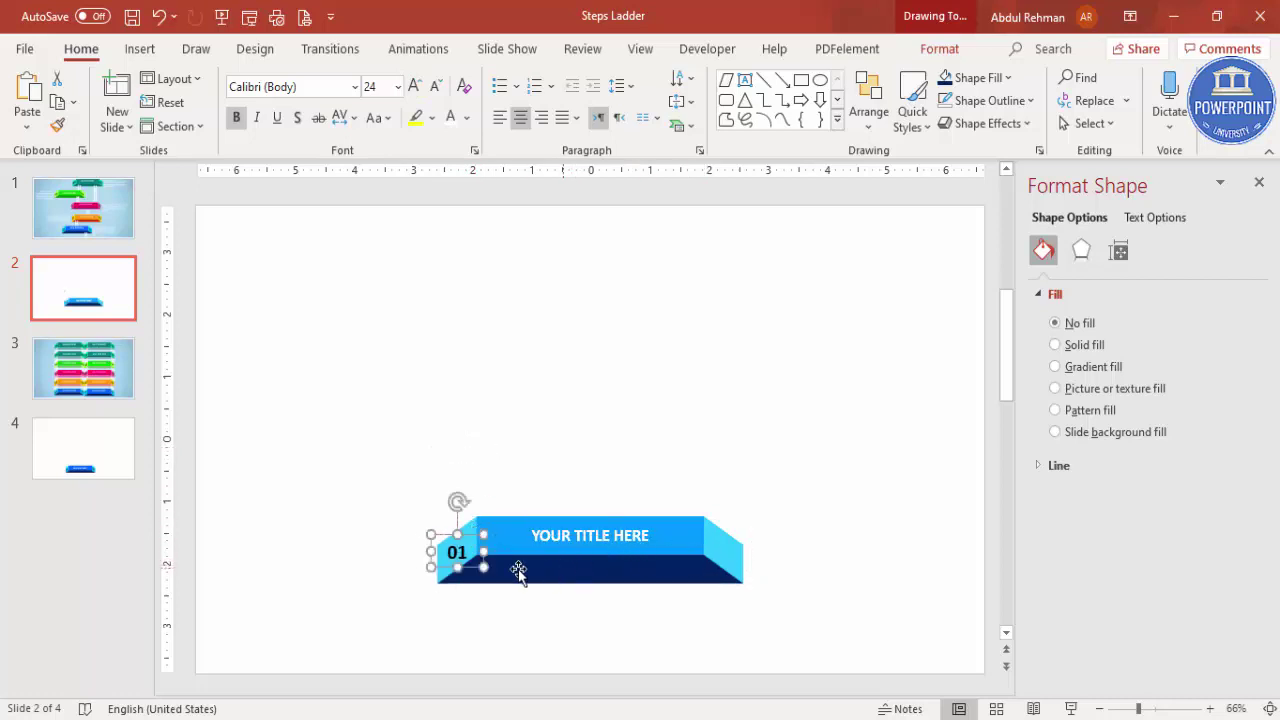
drag(462, 535, 470, 531)
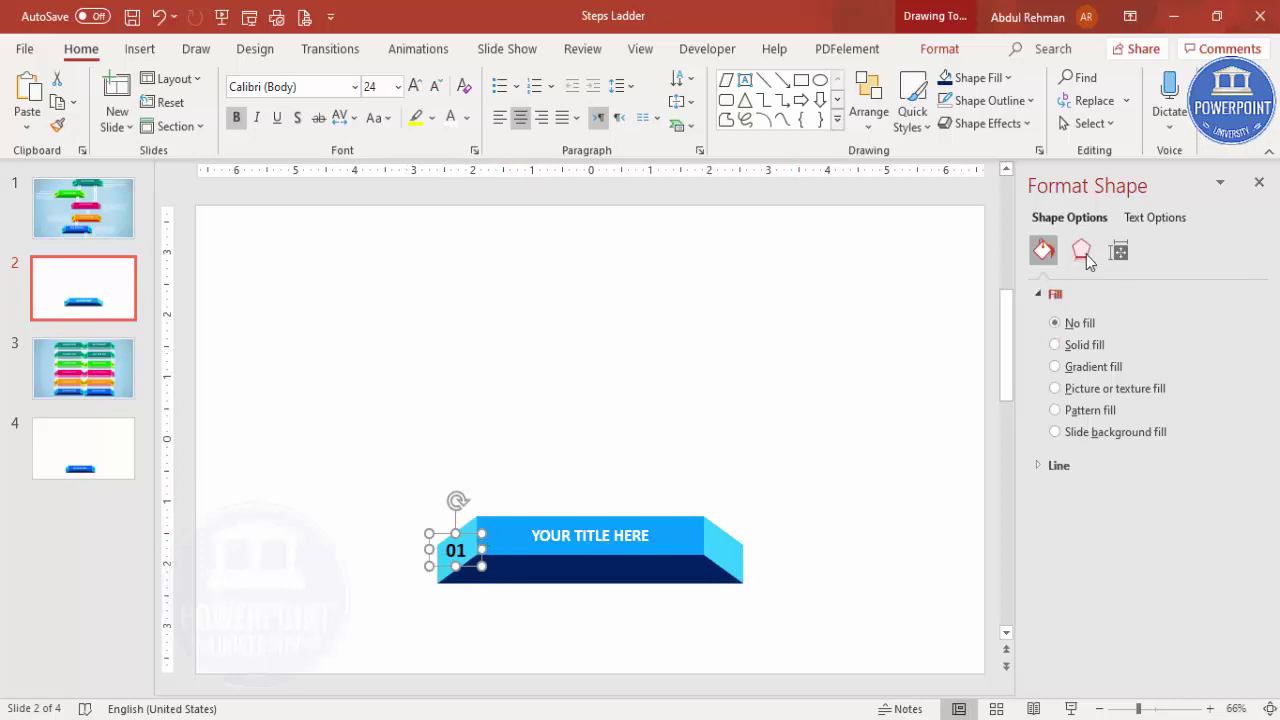
- Tilt the left '01' label with a 3-D rotation of X 315°, Y 35° to match its face
click(1160, 218)
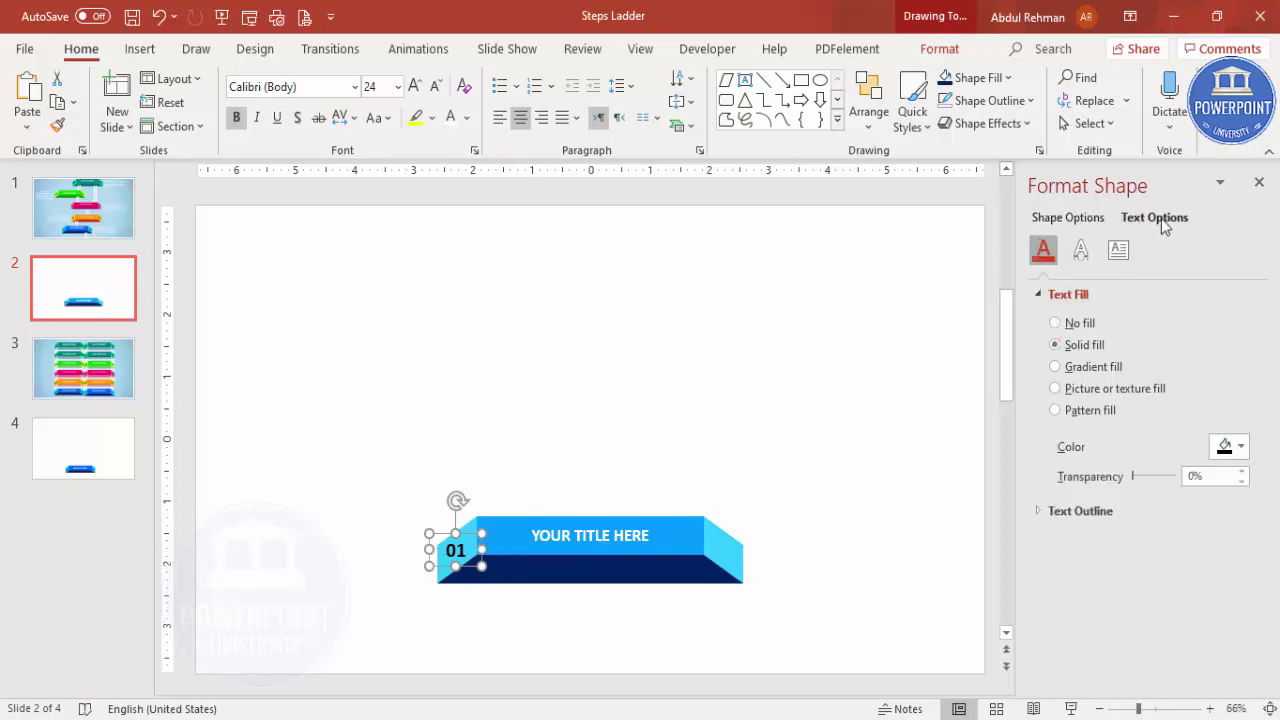
click(1082, 252)
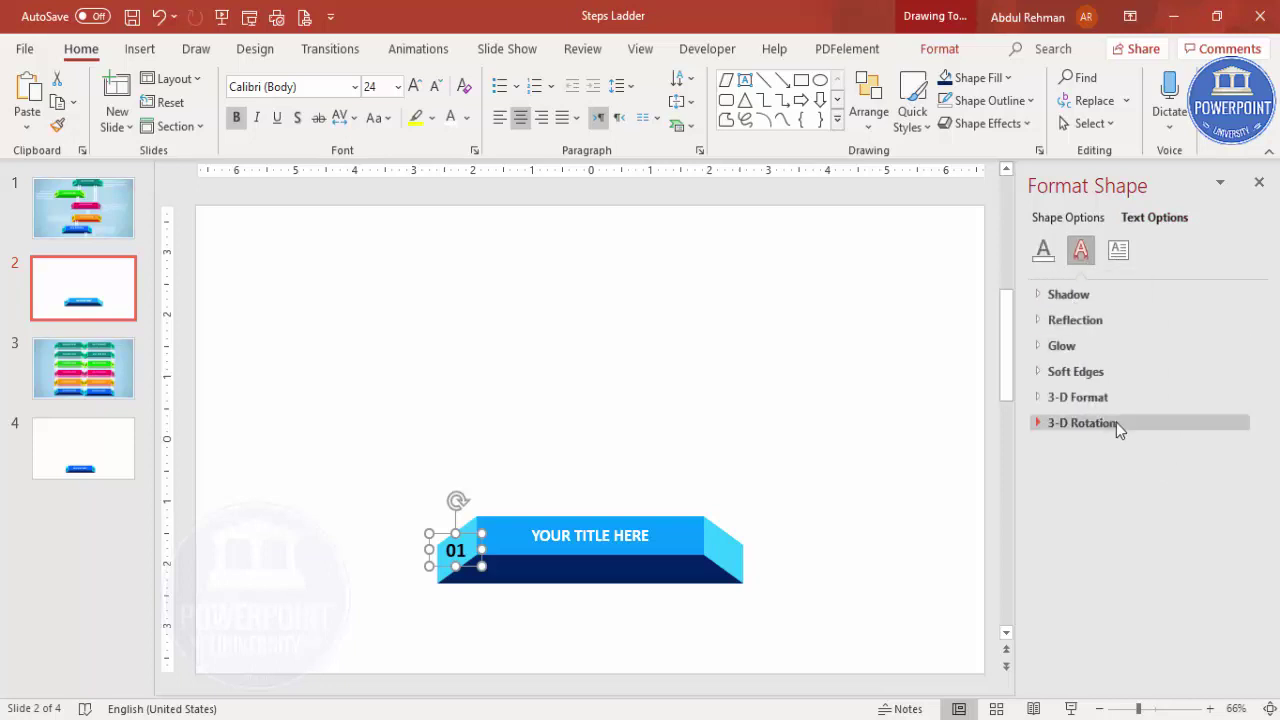
click(1122, 432)
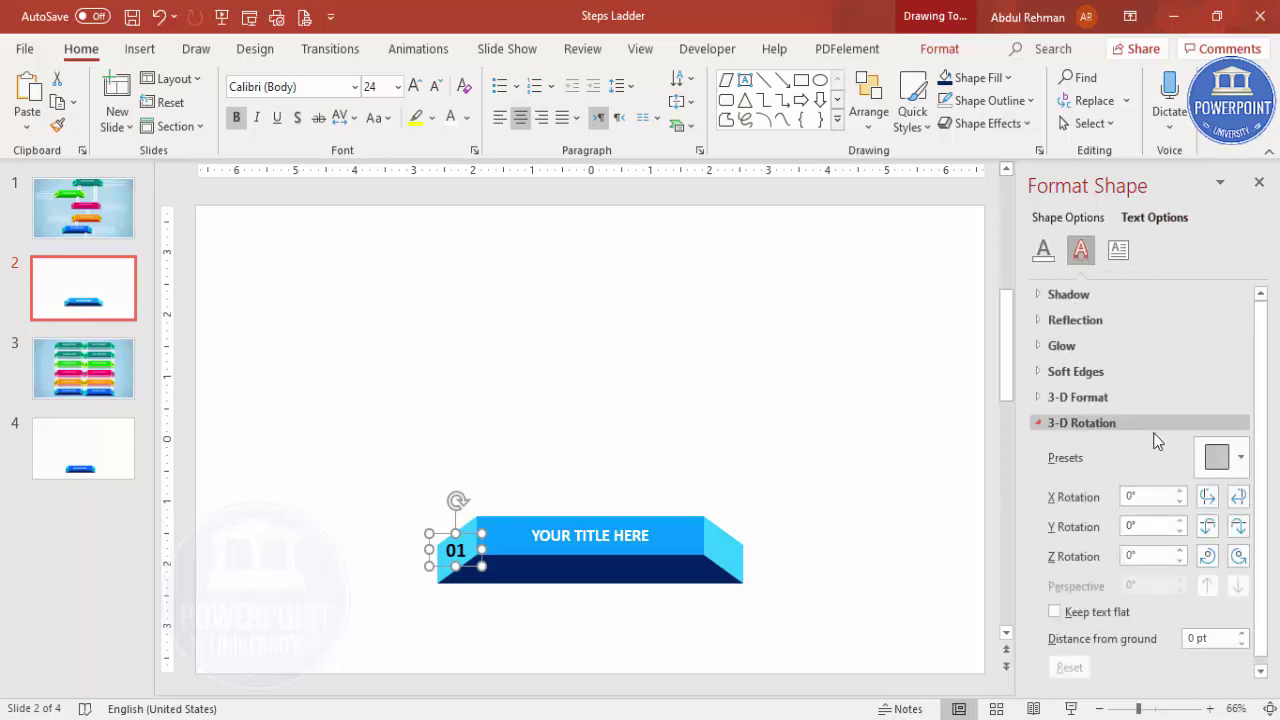
click(1222, 468)
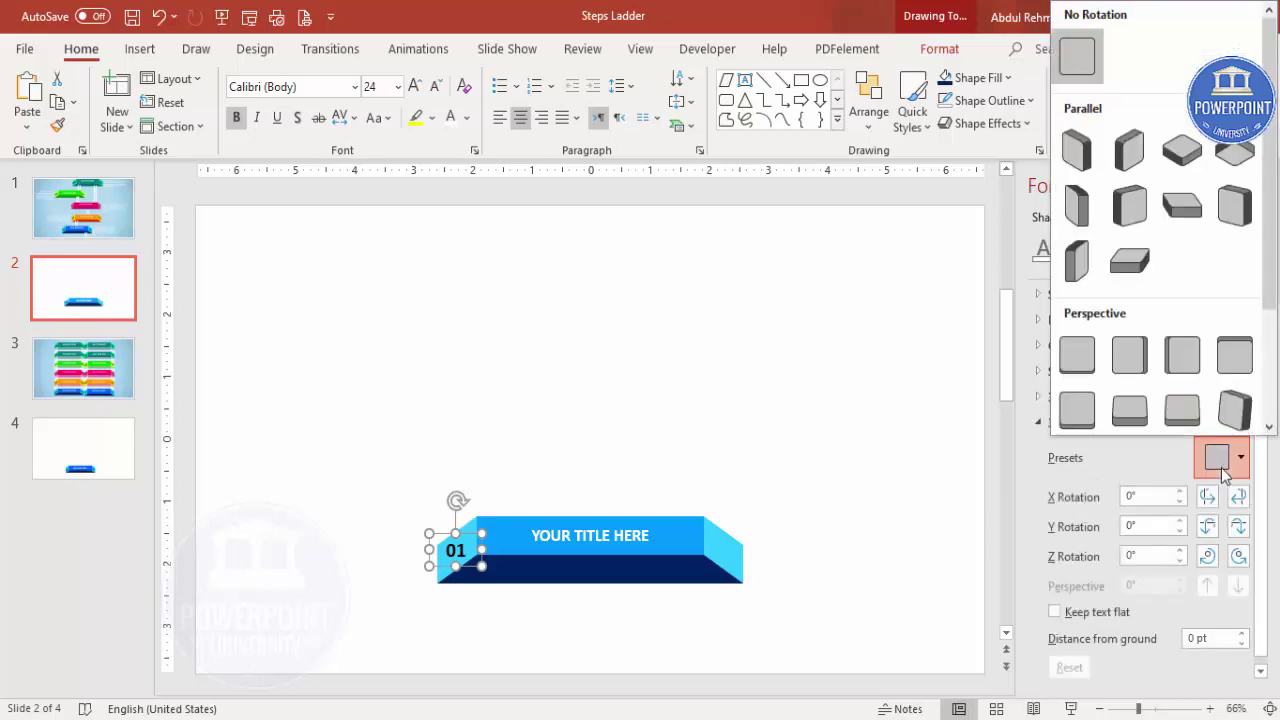
click(1076, 260)
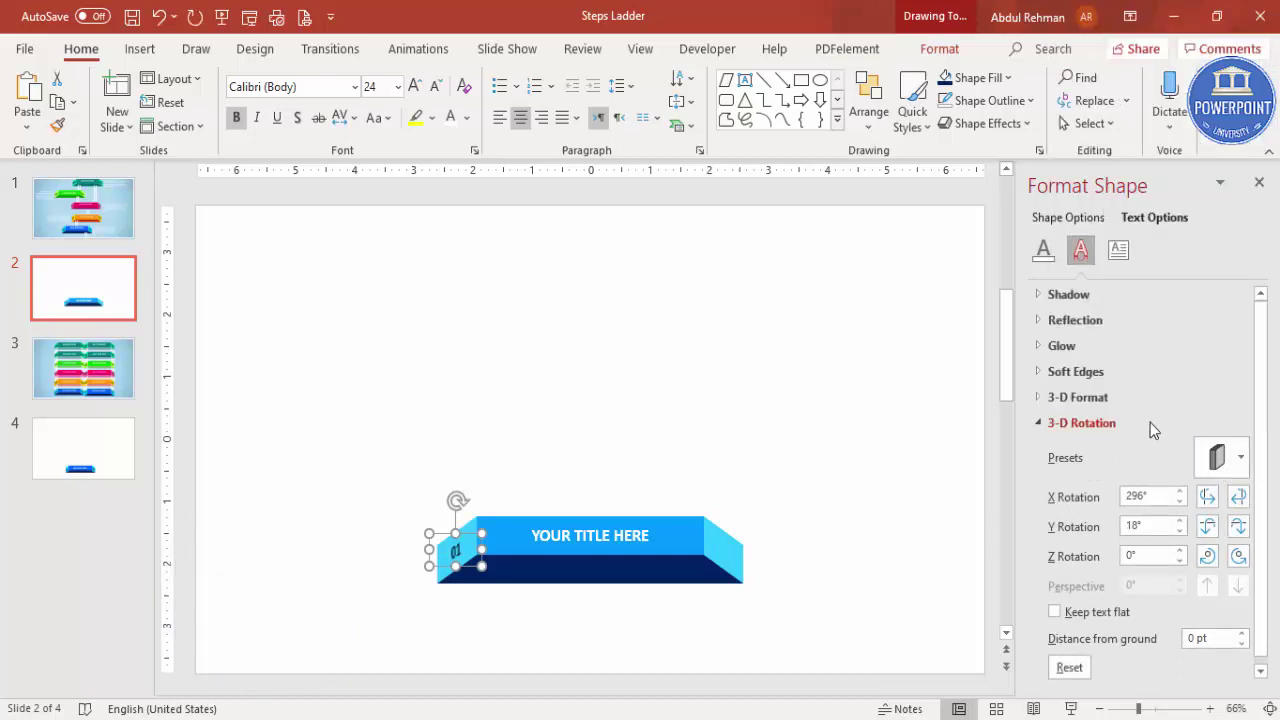
click(1218, 458)
click(1094, 222)
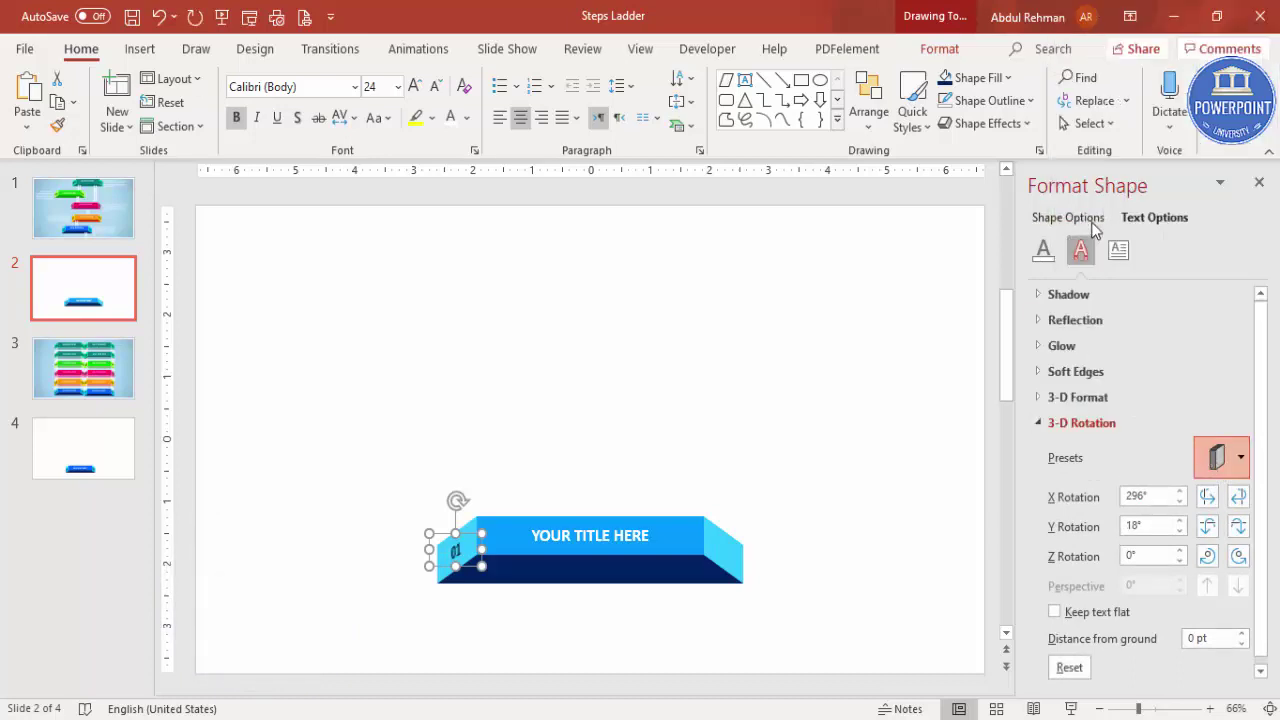
click(1222, 458)
click(1236, 228)
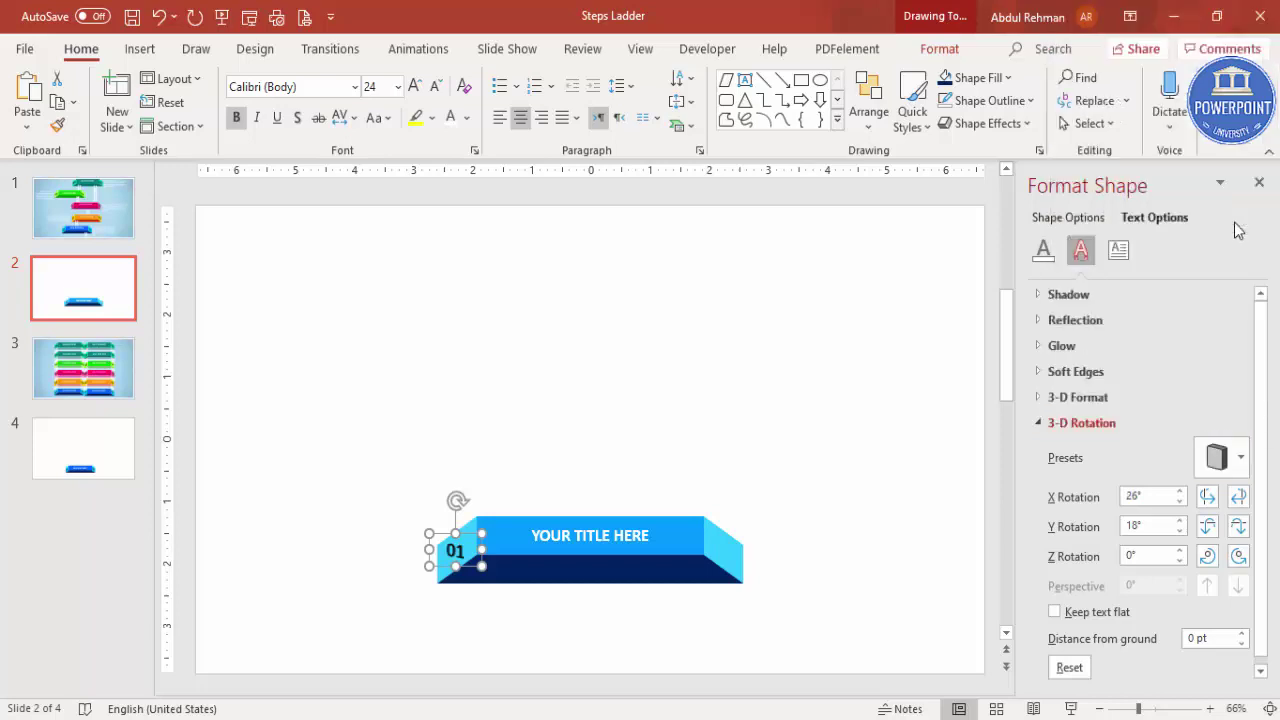
click(1222, 458)
click(1088, 166)
click(1220, 456)
click(1128, 200)
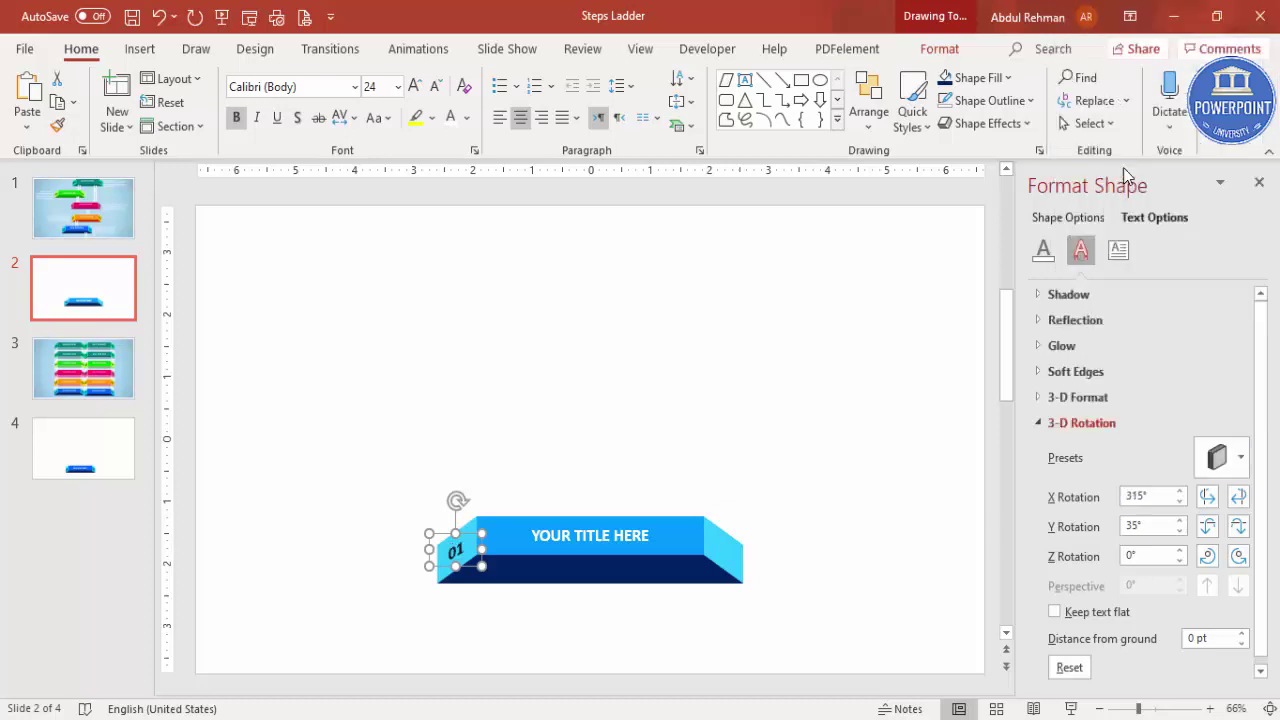
click(1216, 470)
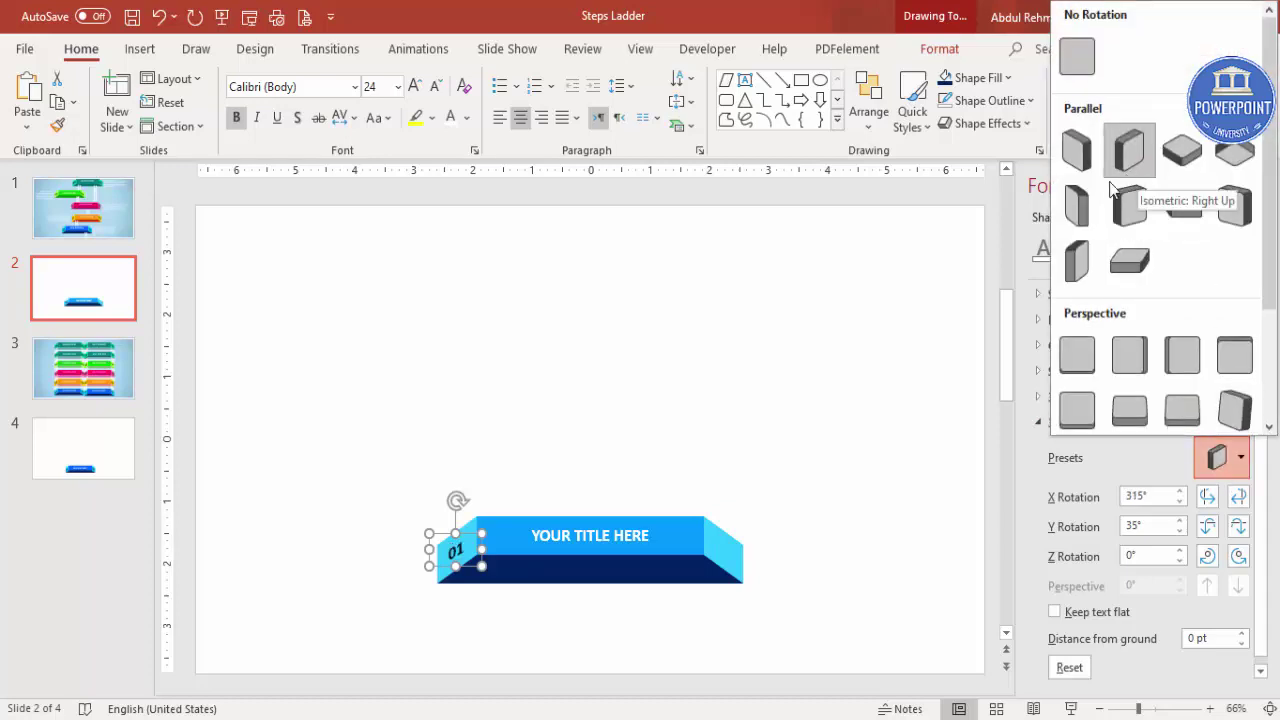
key(Escape)
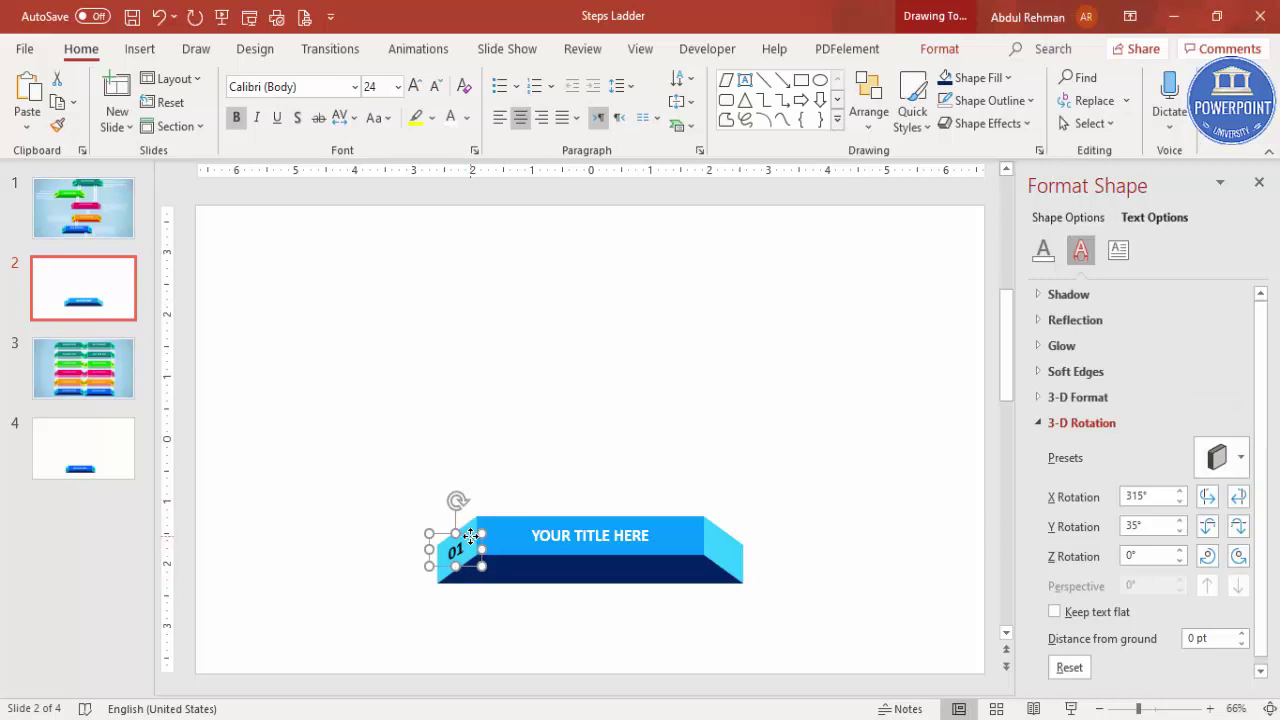
- Copy '01' to the banner's right end with a 3-D rotation of X 45°
drag(470, 537, 740, 532)
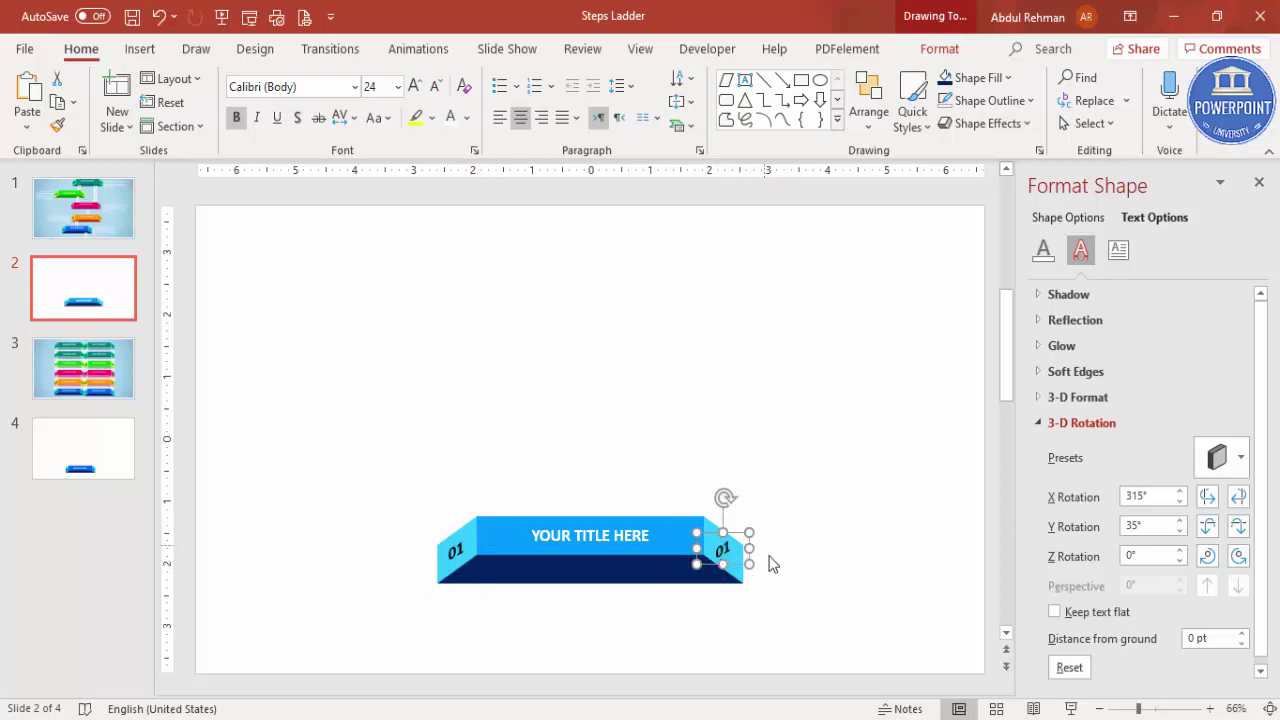
click(1238, 458)
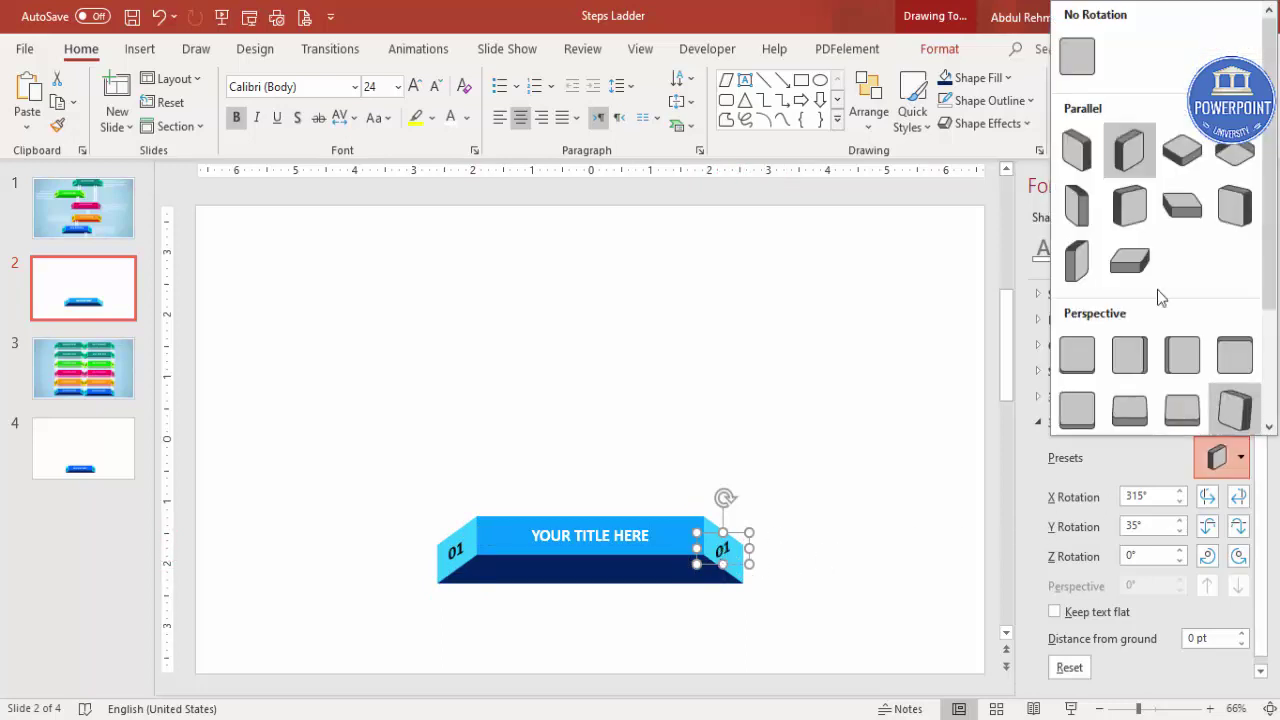
click(1088, 165)
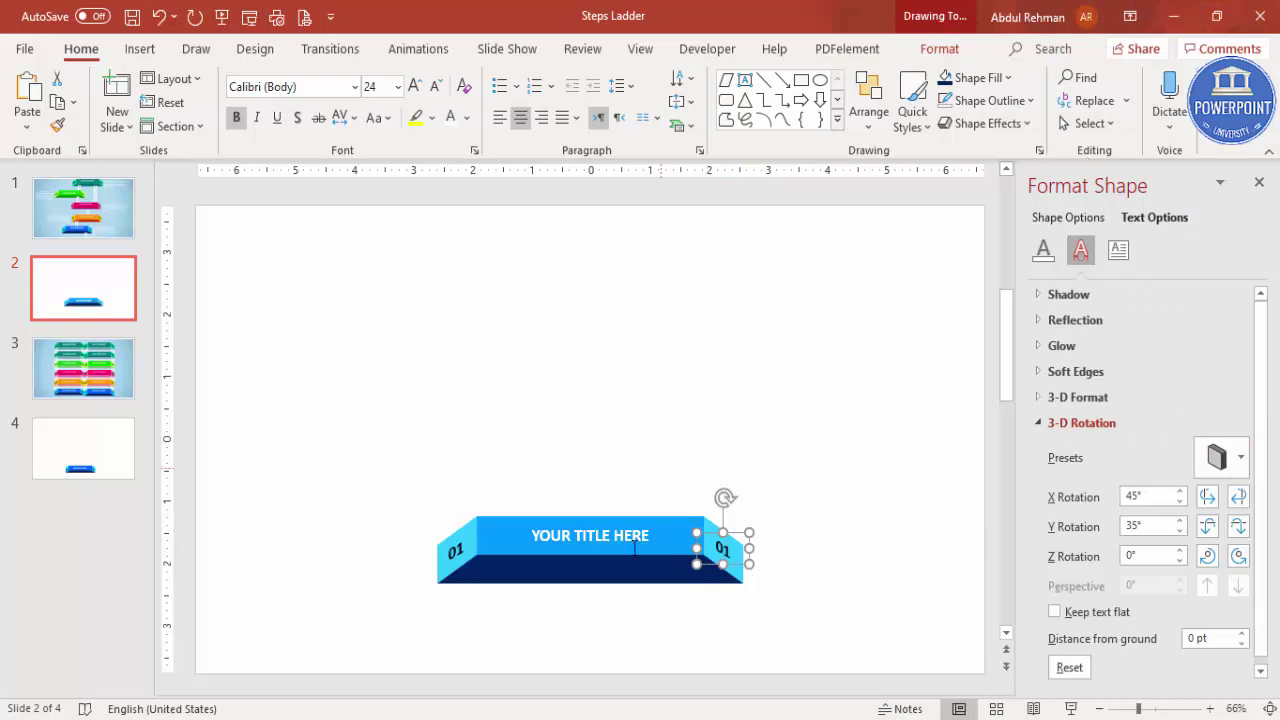
drag(736, 532, 736, 535)
click(611, 500)
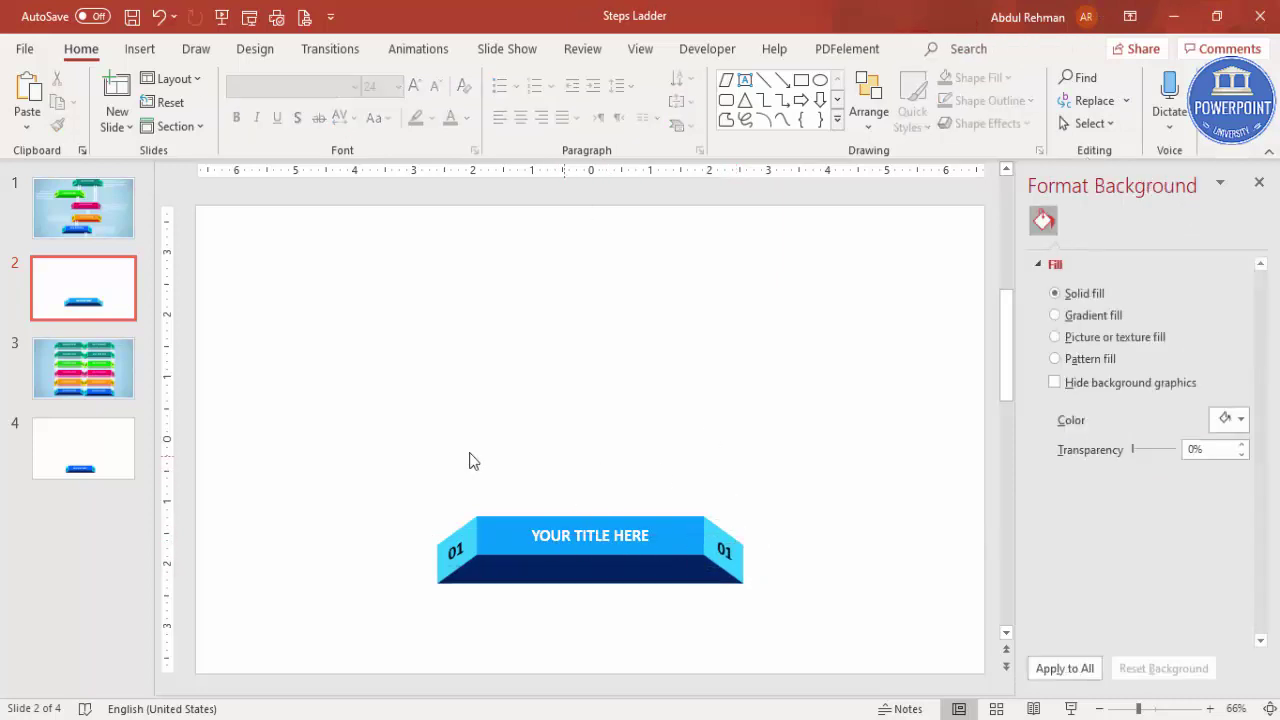
drag(363, 462, 883, 660)
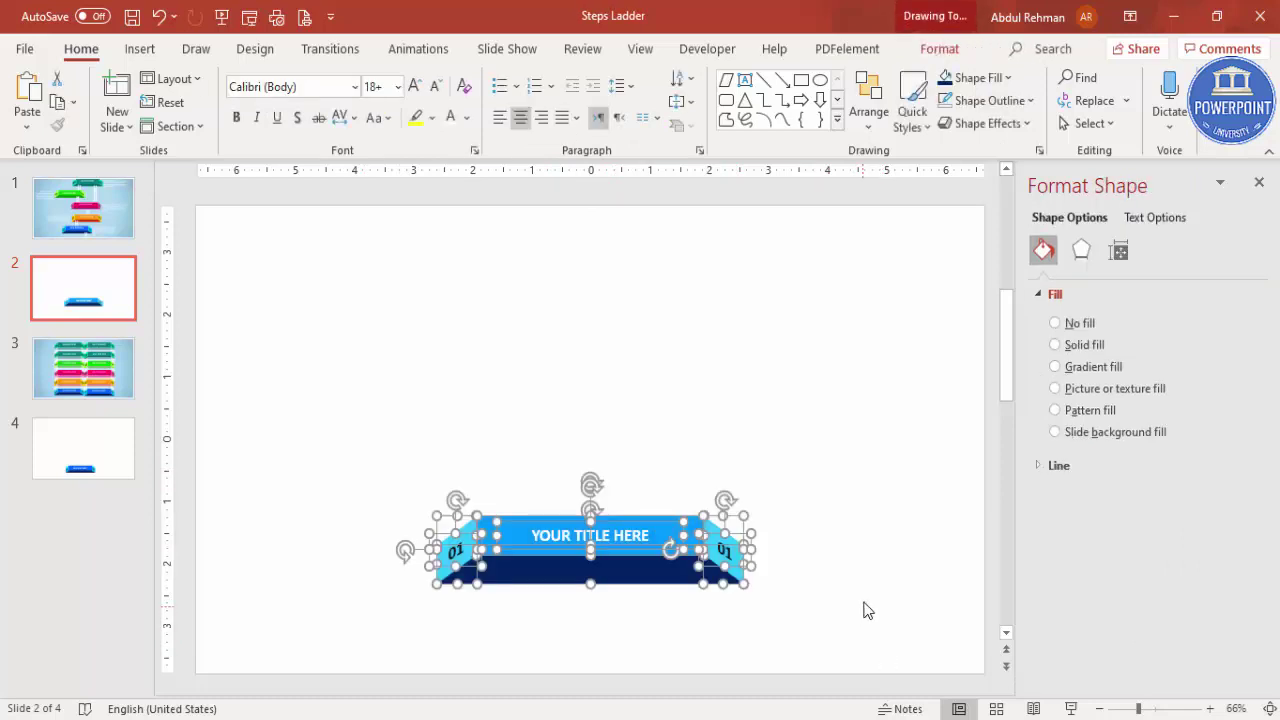
- Group all the banner pieces and labels and move the group lower
click(866, 606)
key(ctrl+a)
key(ctrl+g)
drag(674, 509, 698, 541)
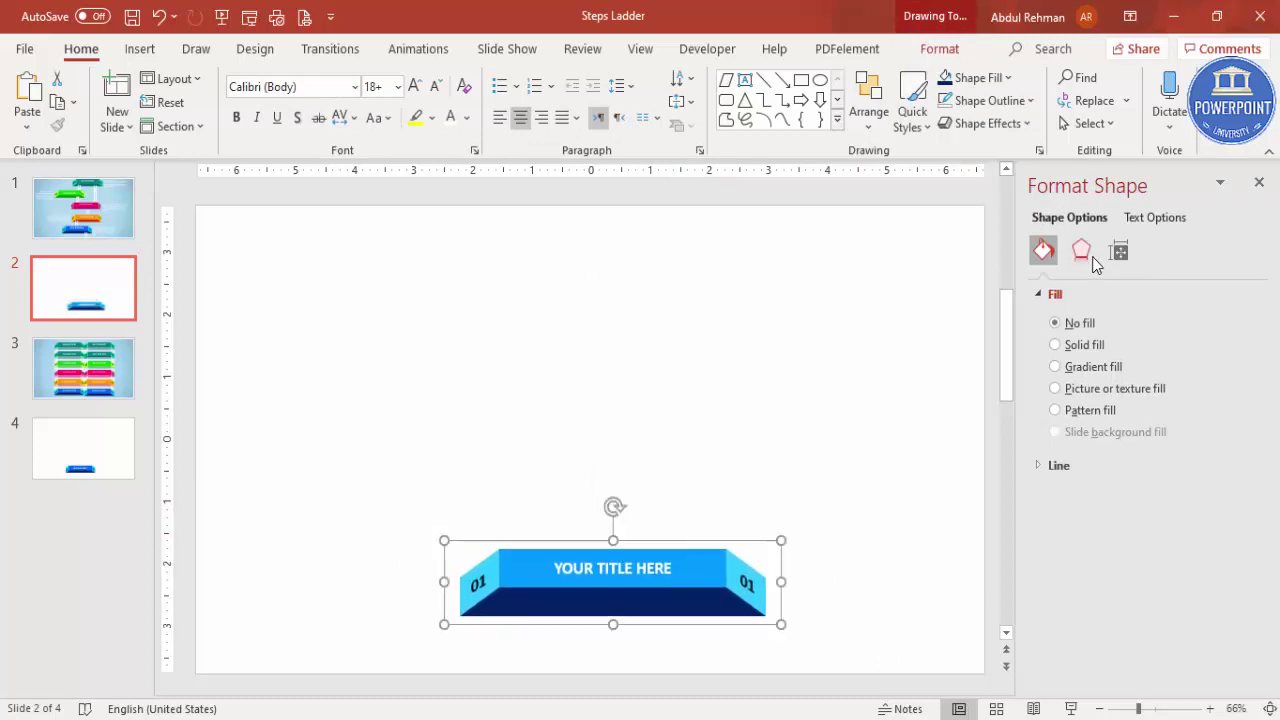
- Give the grouped banner an Offset: Top shadow preset
click(1081, 250)
click(1153, 300)
click(1230, 321)
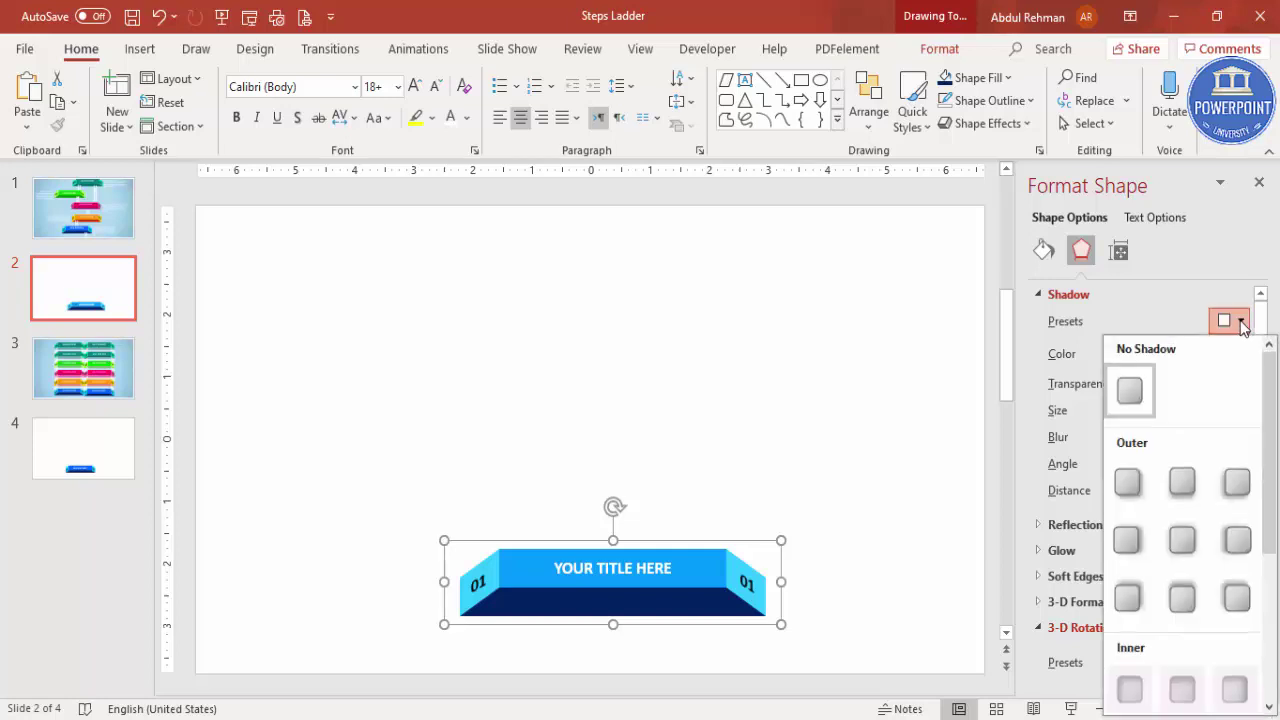
click(1182, 598)
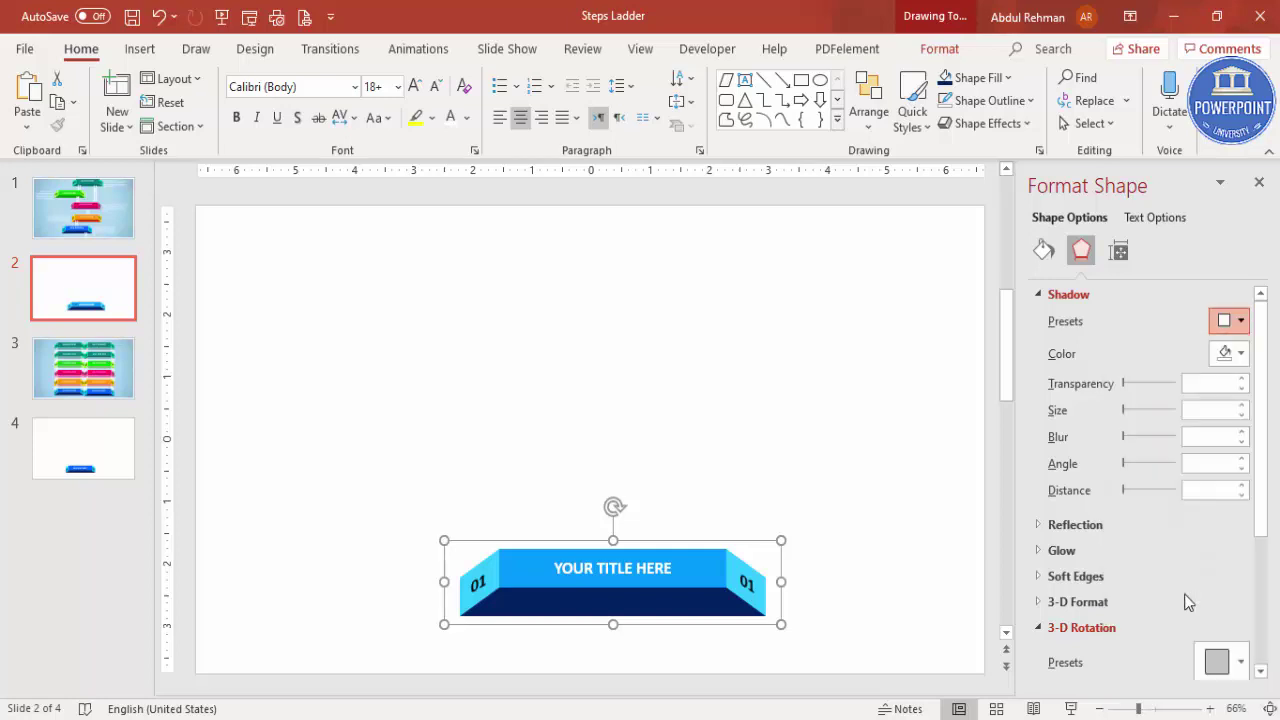
click(797, 457)
click(712, 564)
click(712, 564)
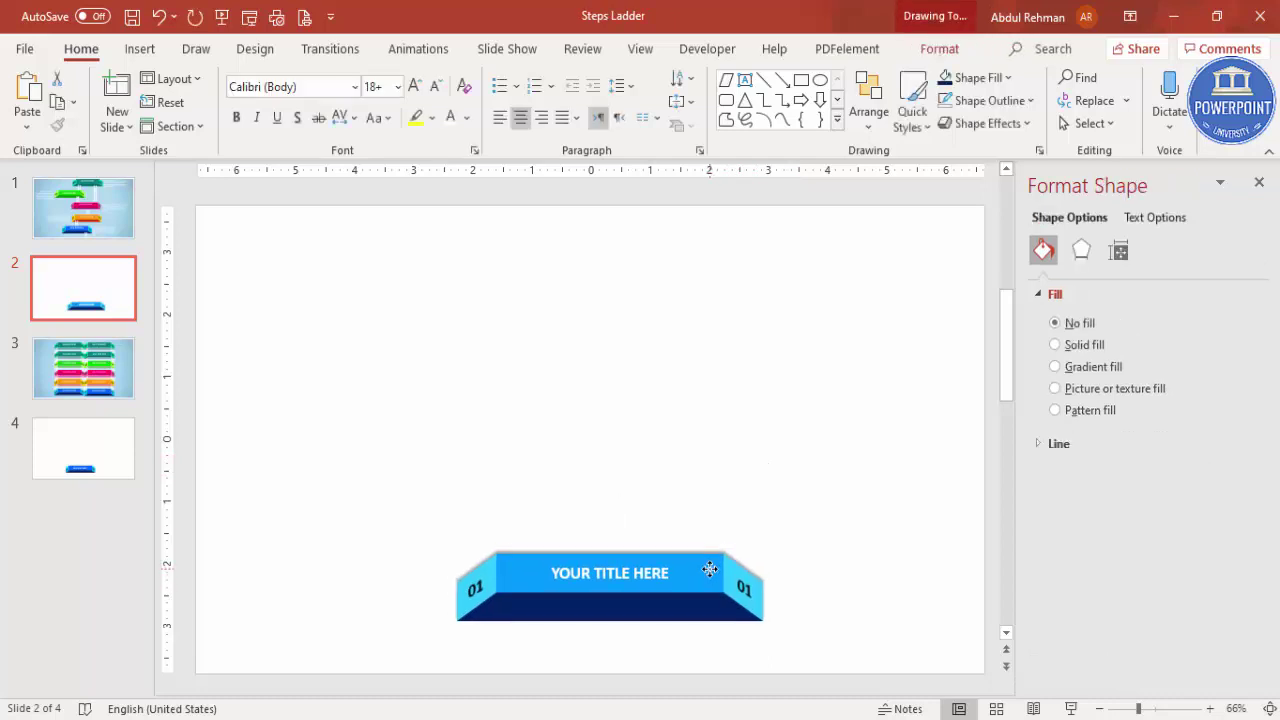
- Duplicate the banner three times and stagger the copies left and right up the slide
drag(707, 567, 640, 450)
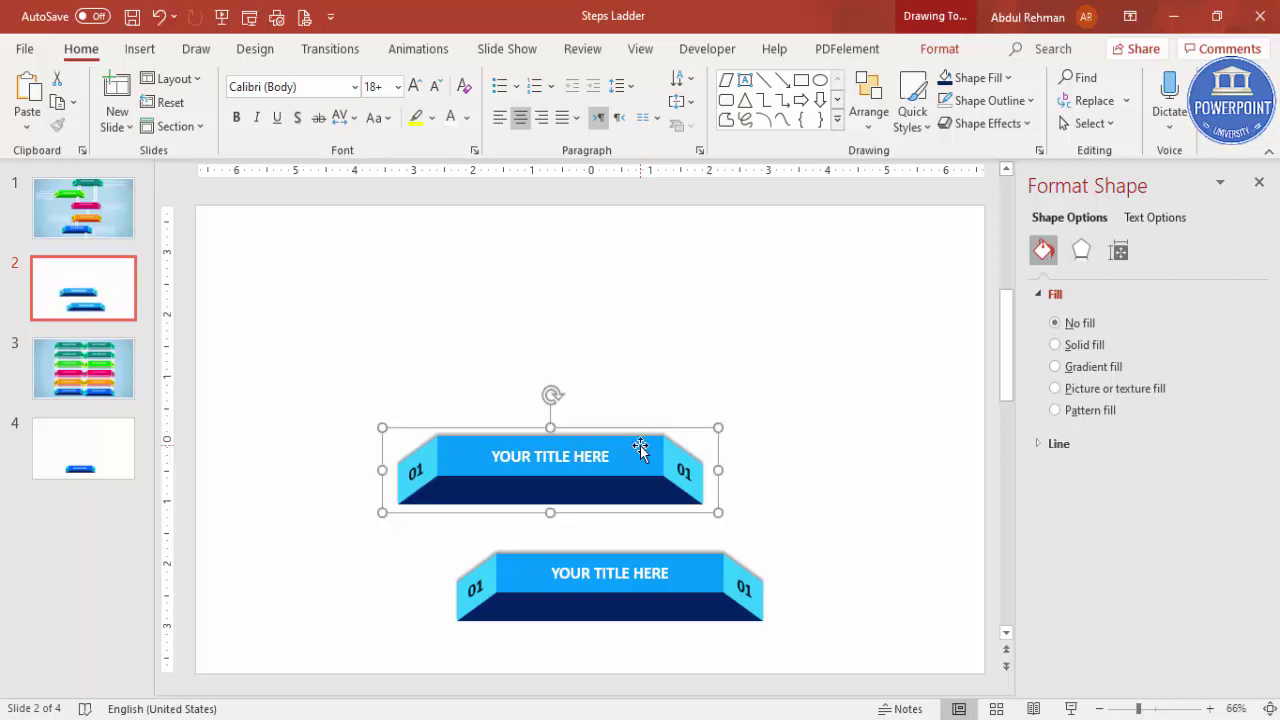
key(ctrl+d)
drag(574, 331, 809, 340)
key(ctrl+d)
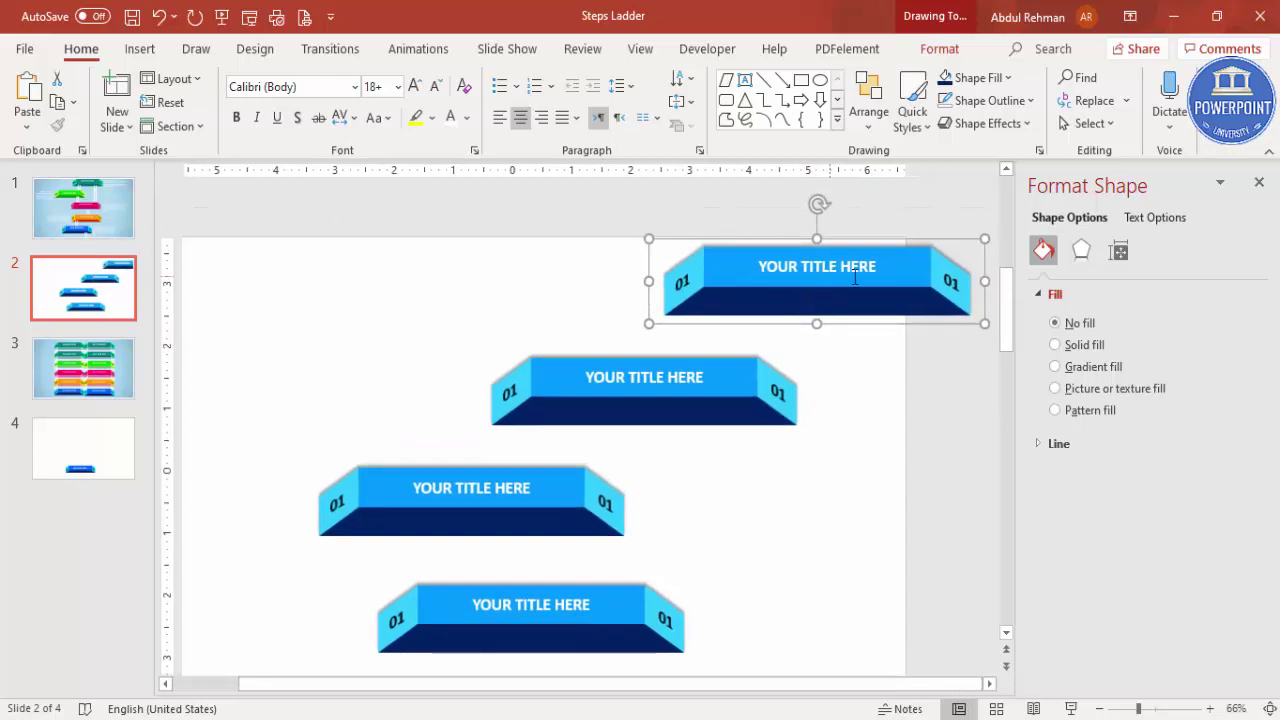
drag(826, 277, 567, 232)
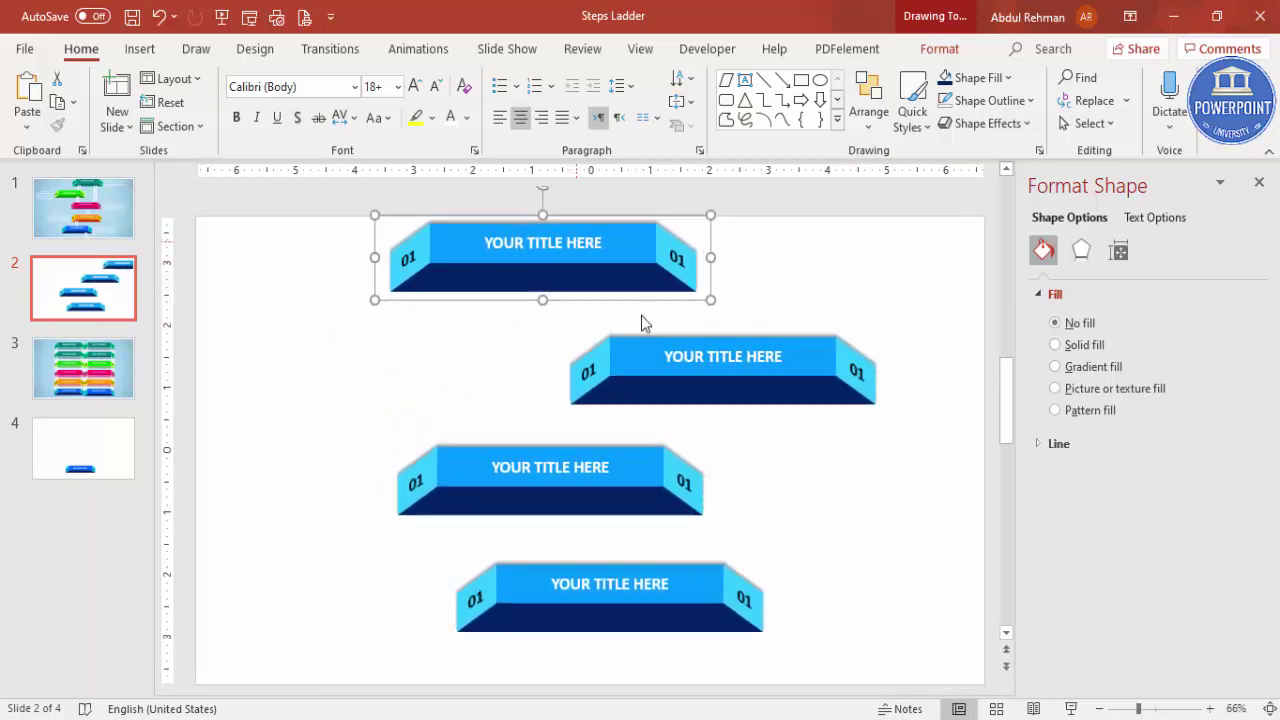
click(811, 438)
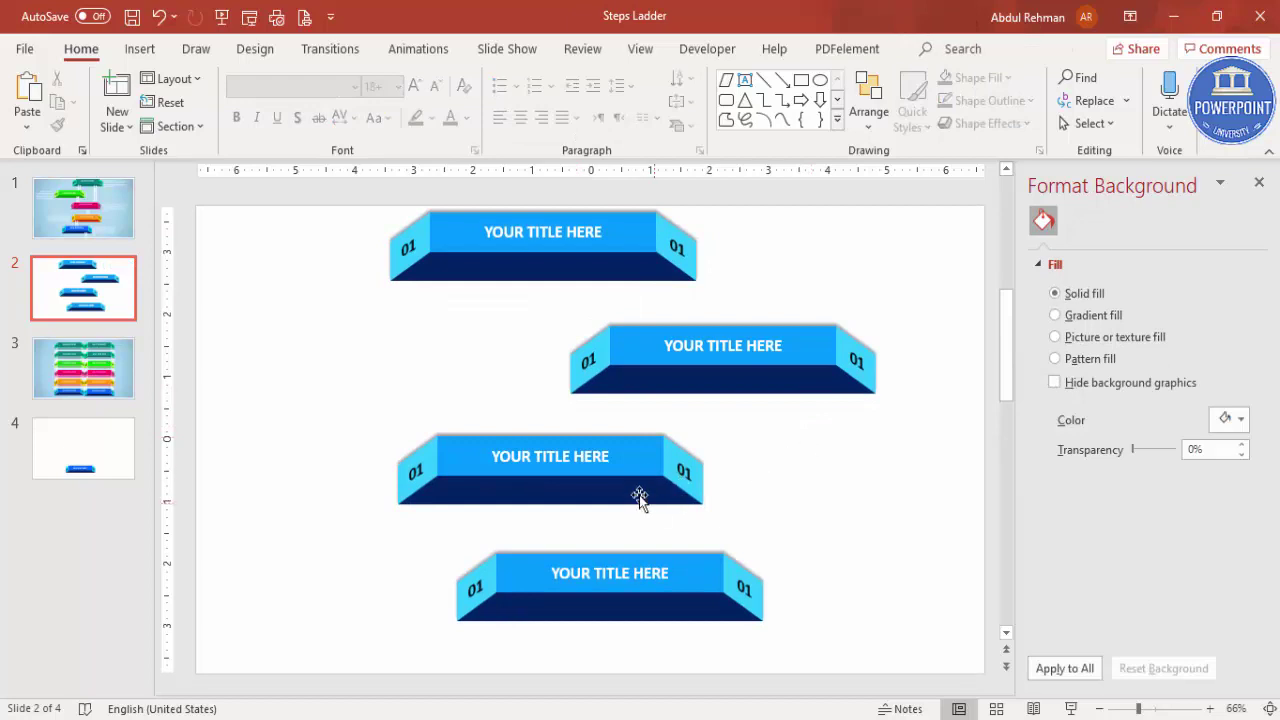
- Fill the top face of the second step from the bottom with orange
click(639, 453)
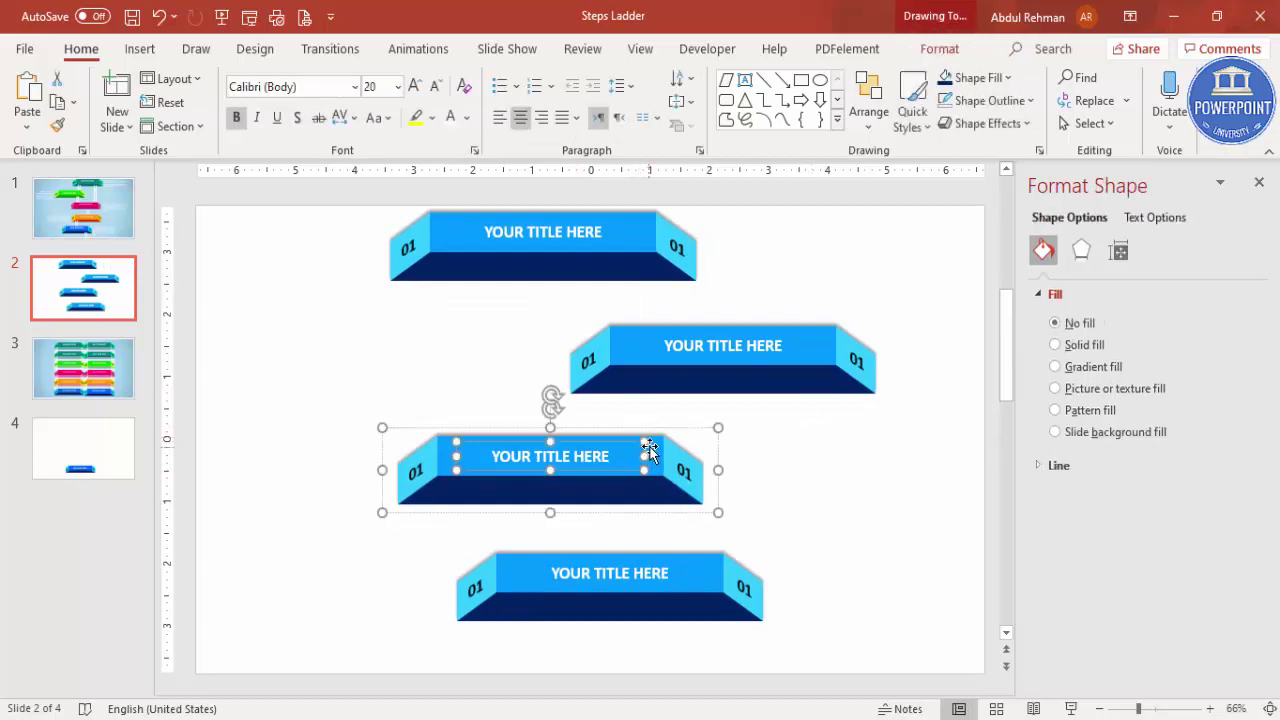
click(660, 445)
click(1238, 468)
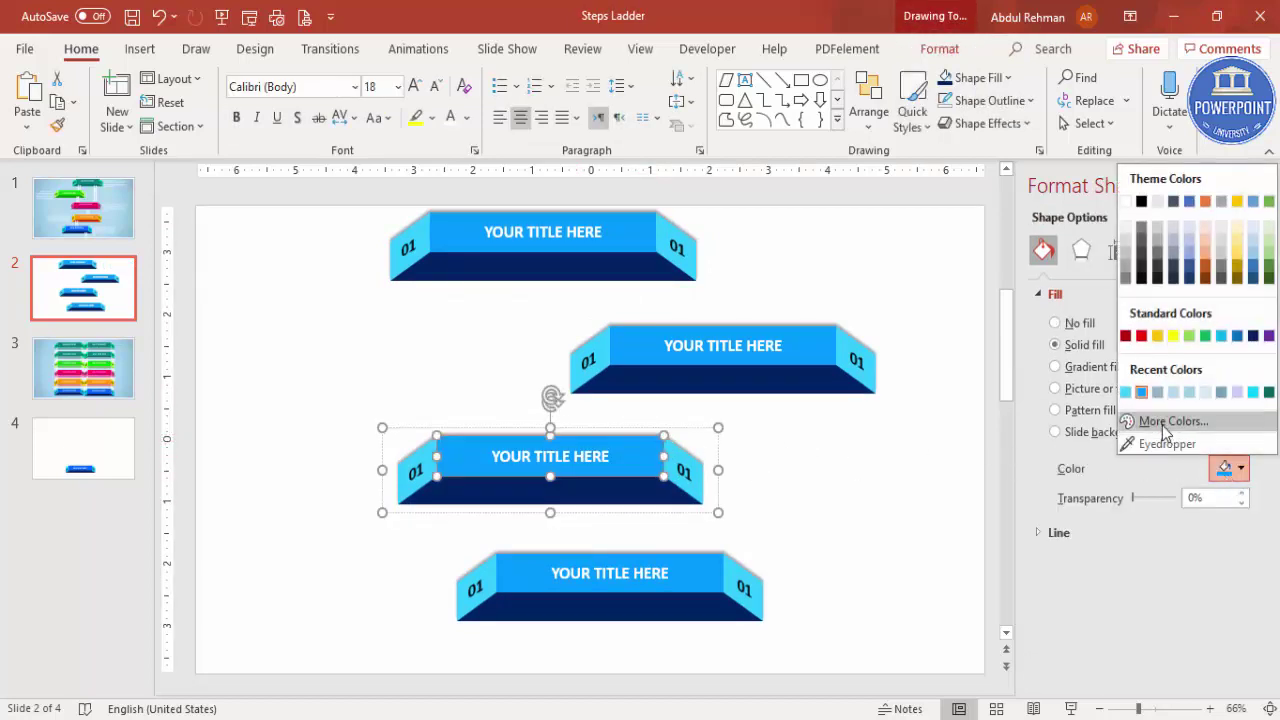
click(1164, 421)
click(570, 372)
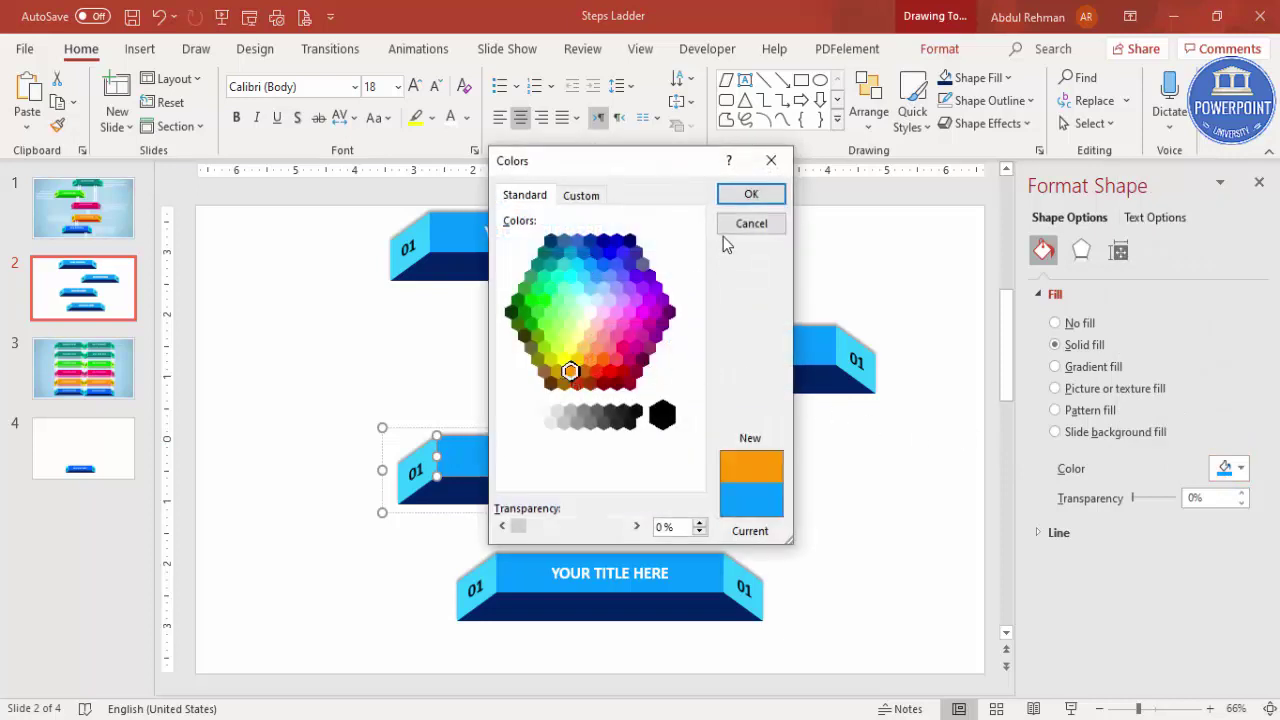
click(750, 193)
- Colour both side faces of that step gold
click(678, 448)
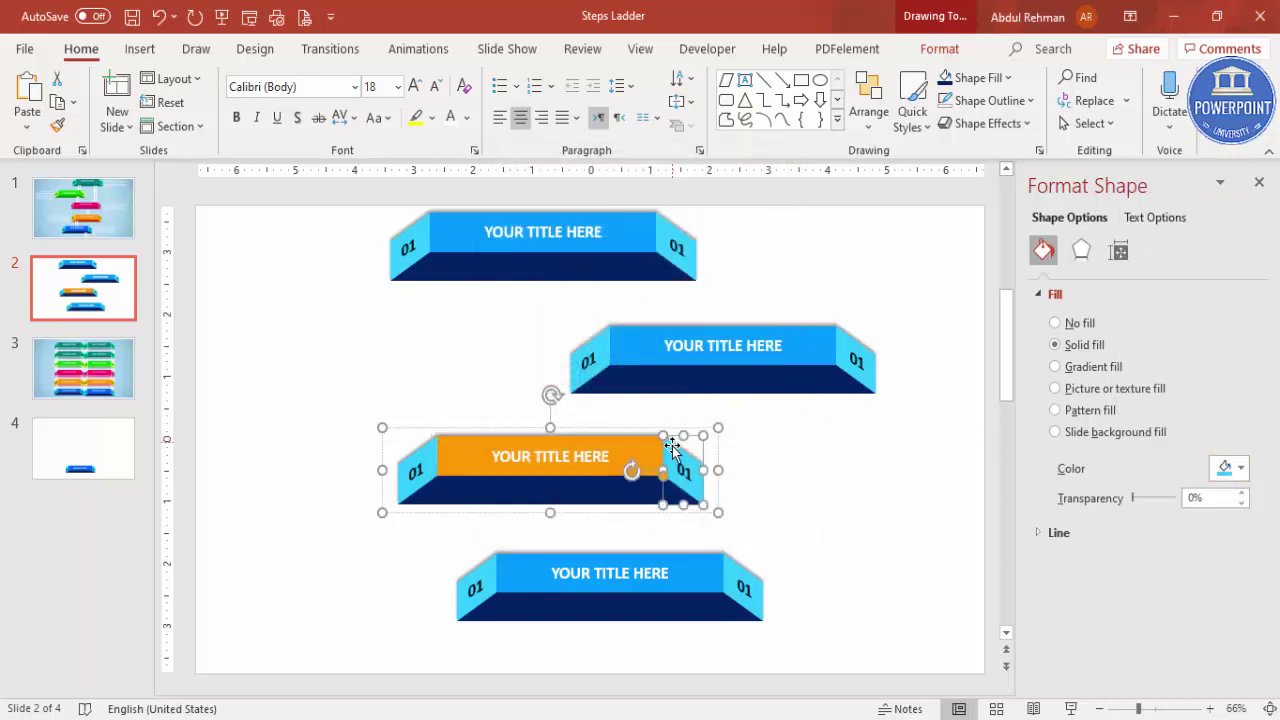
click(1228, 468)
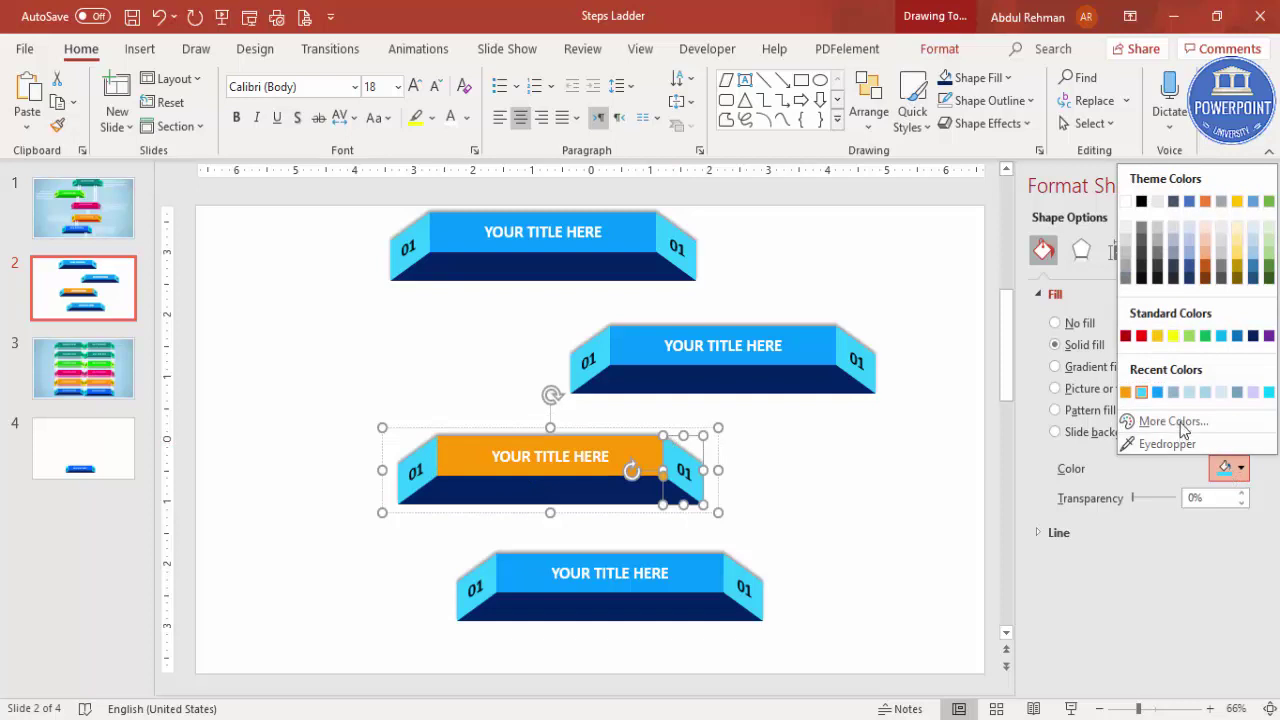
click(1174, 421)
click(570, 360)
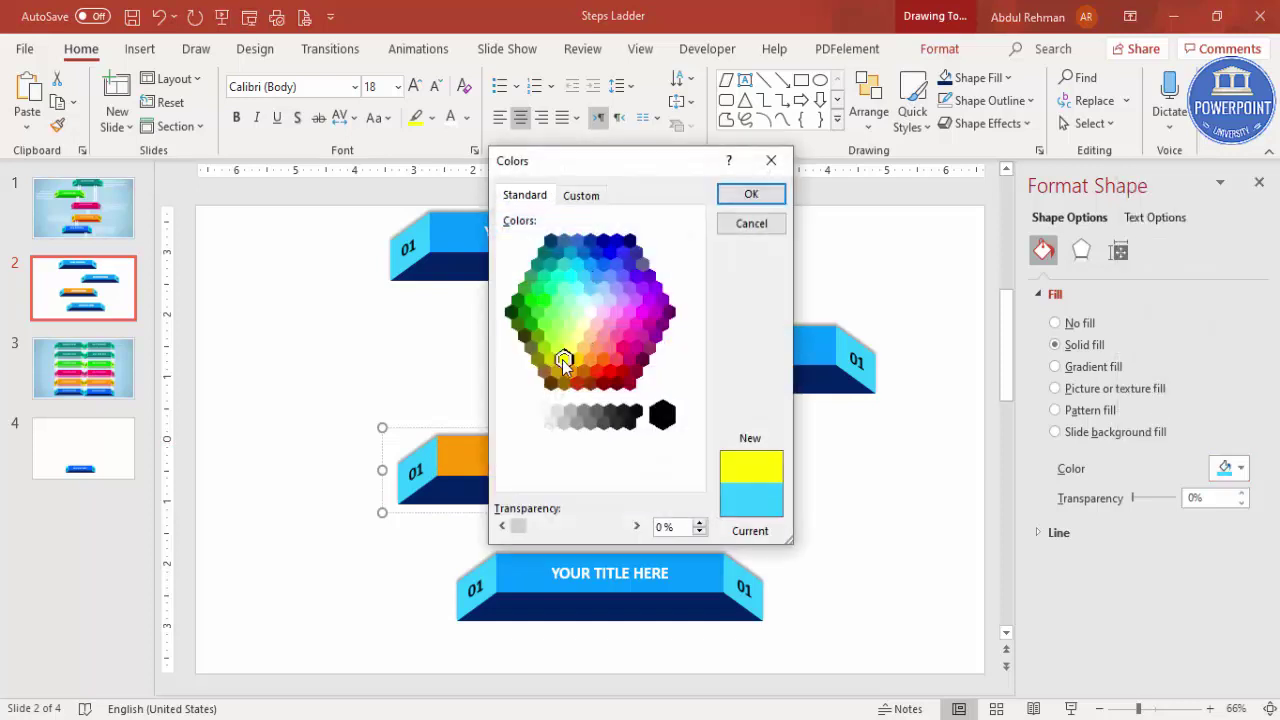
click(578, 360)
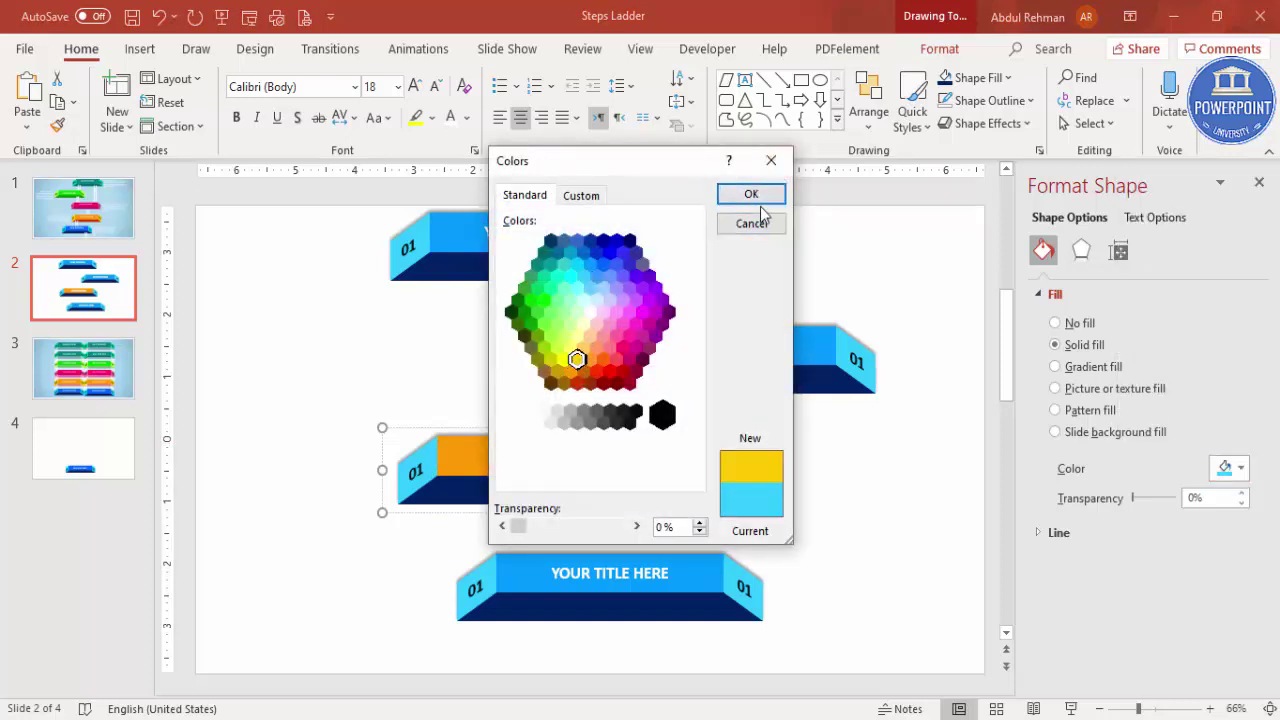
click(751, 194)
click(415, 466)
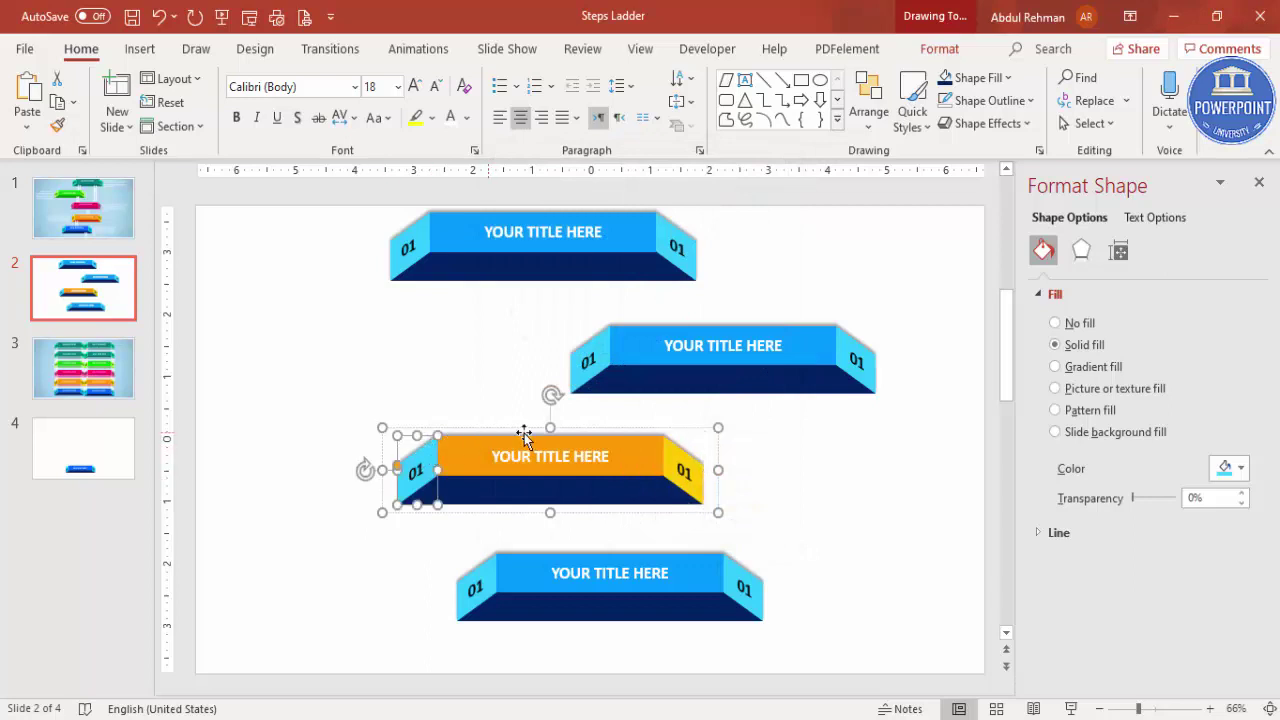
key(F4)
- Fill the step's bottom face with red
click(600, 486)
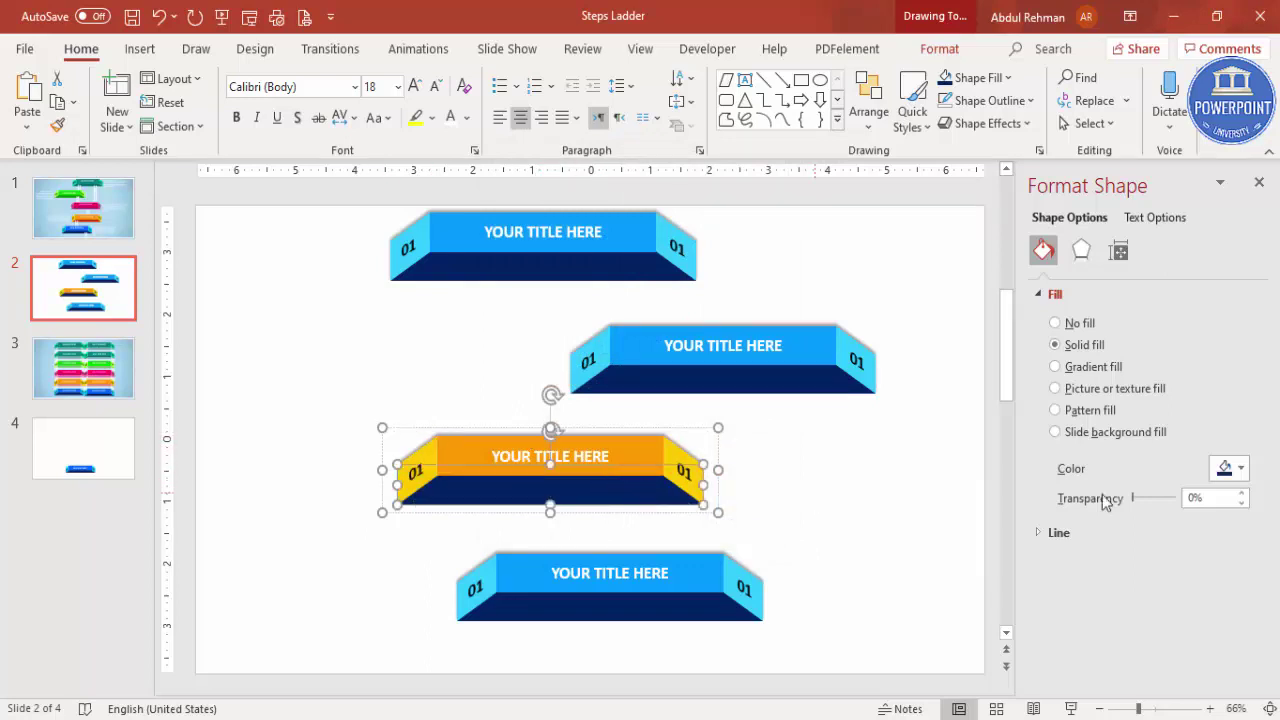
click(1228, 476)
click(1152, 421)
click(530, 195)
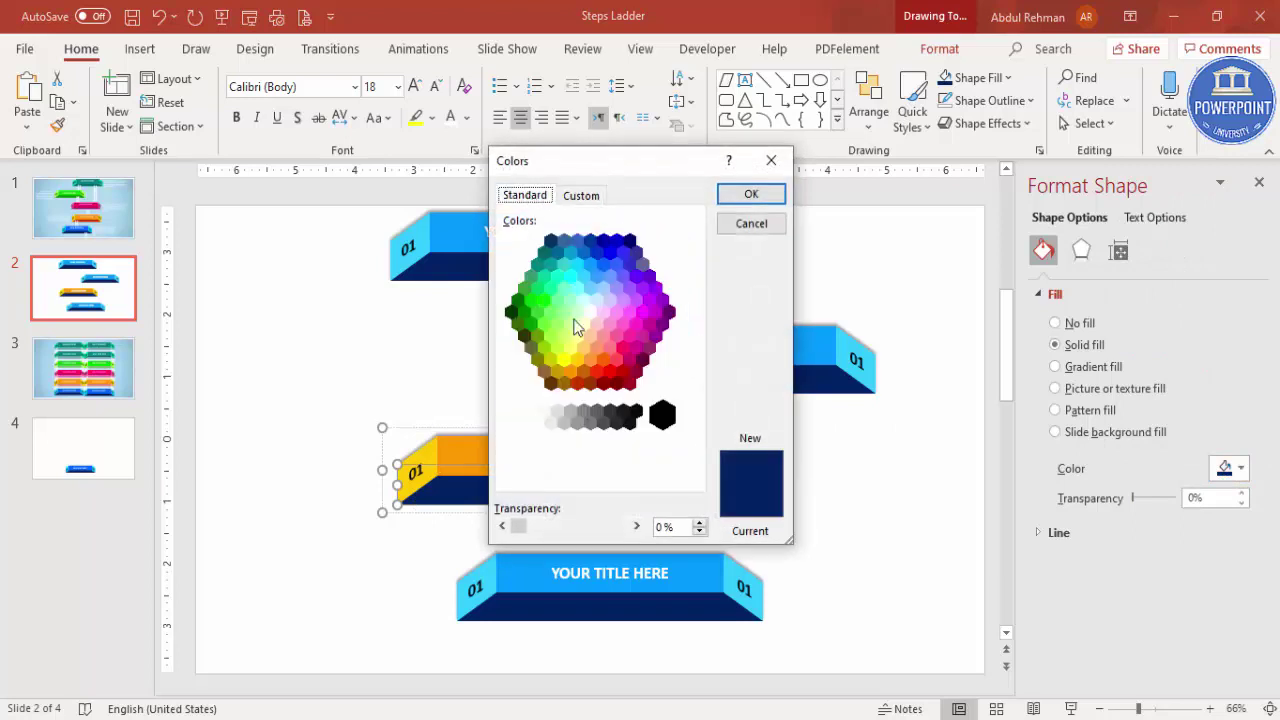
click(575, 382)
click(750, 194)
click(845, 474)
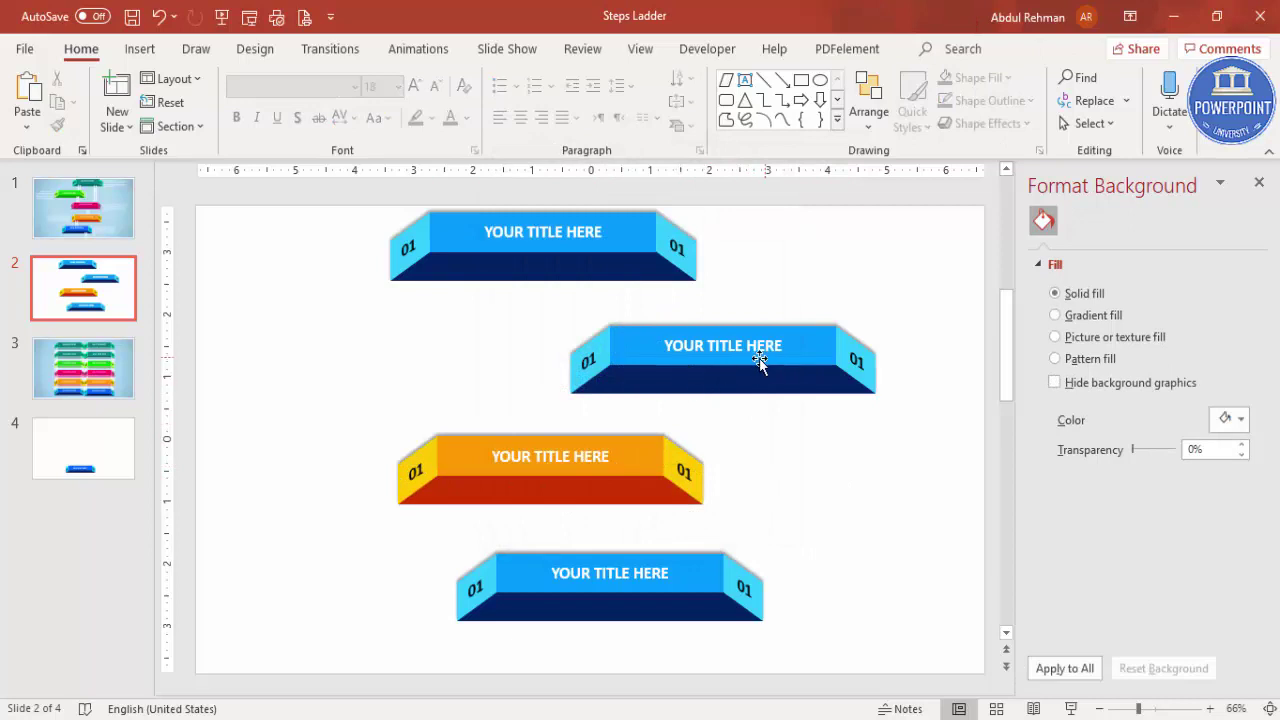
- Renumber the end labels of the upper steps to 02, 03 and 04
double_click(685, 470)
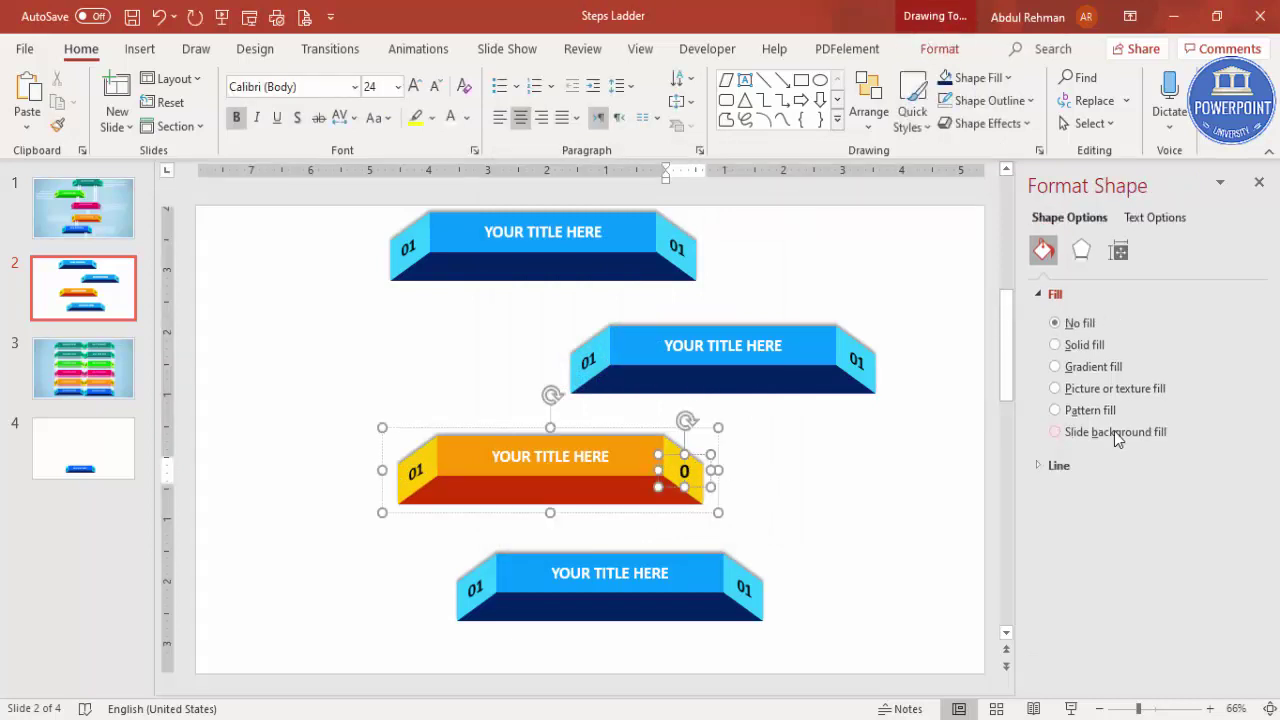
click(413, 470)
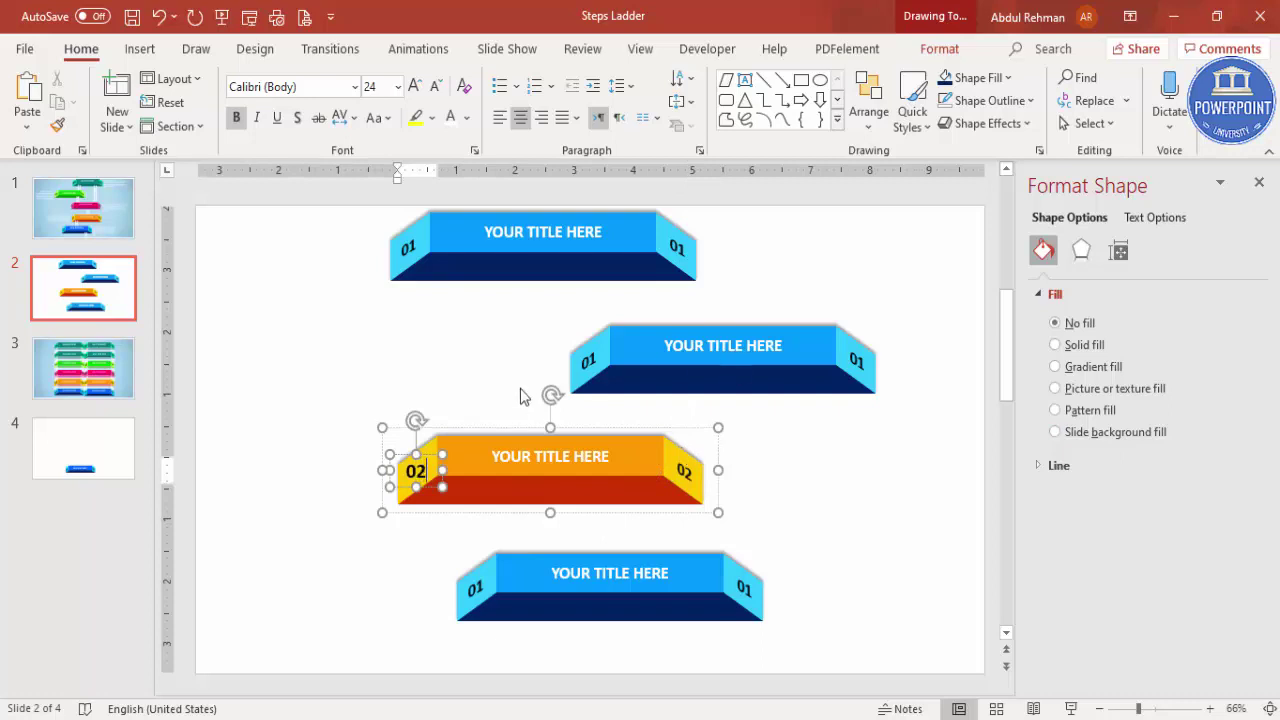
click(594, 361)
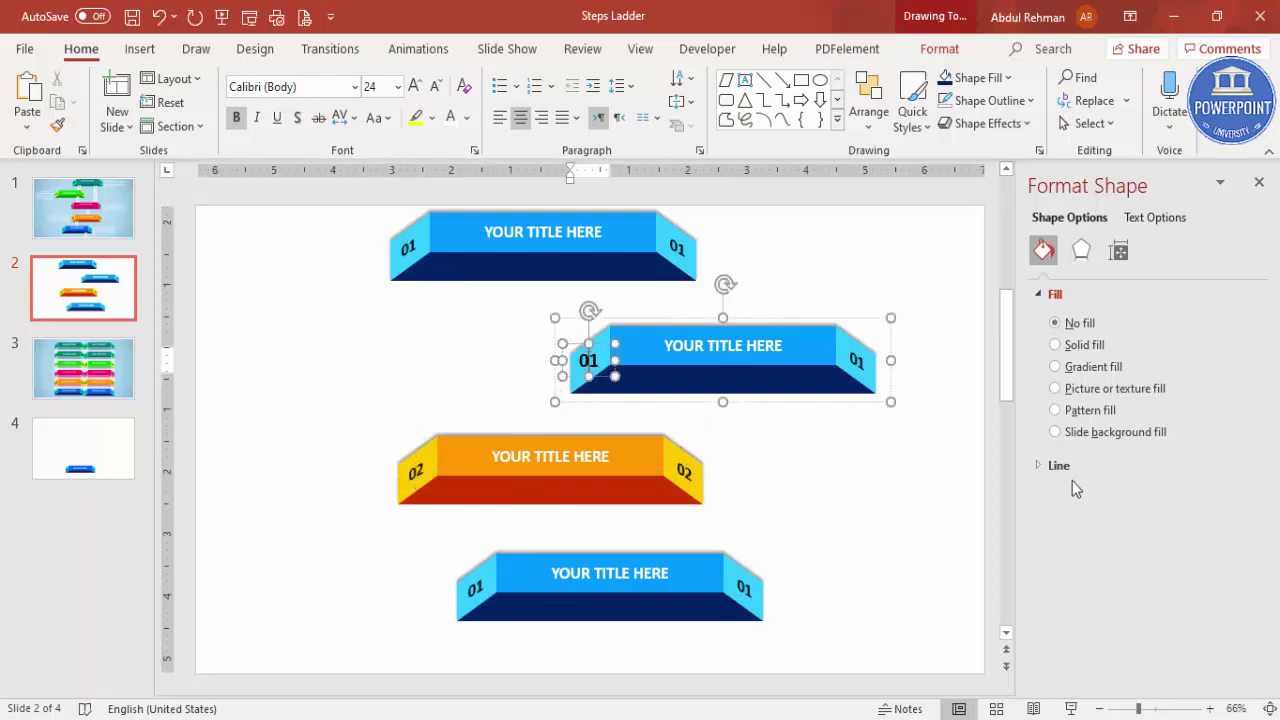
click(860, 361)
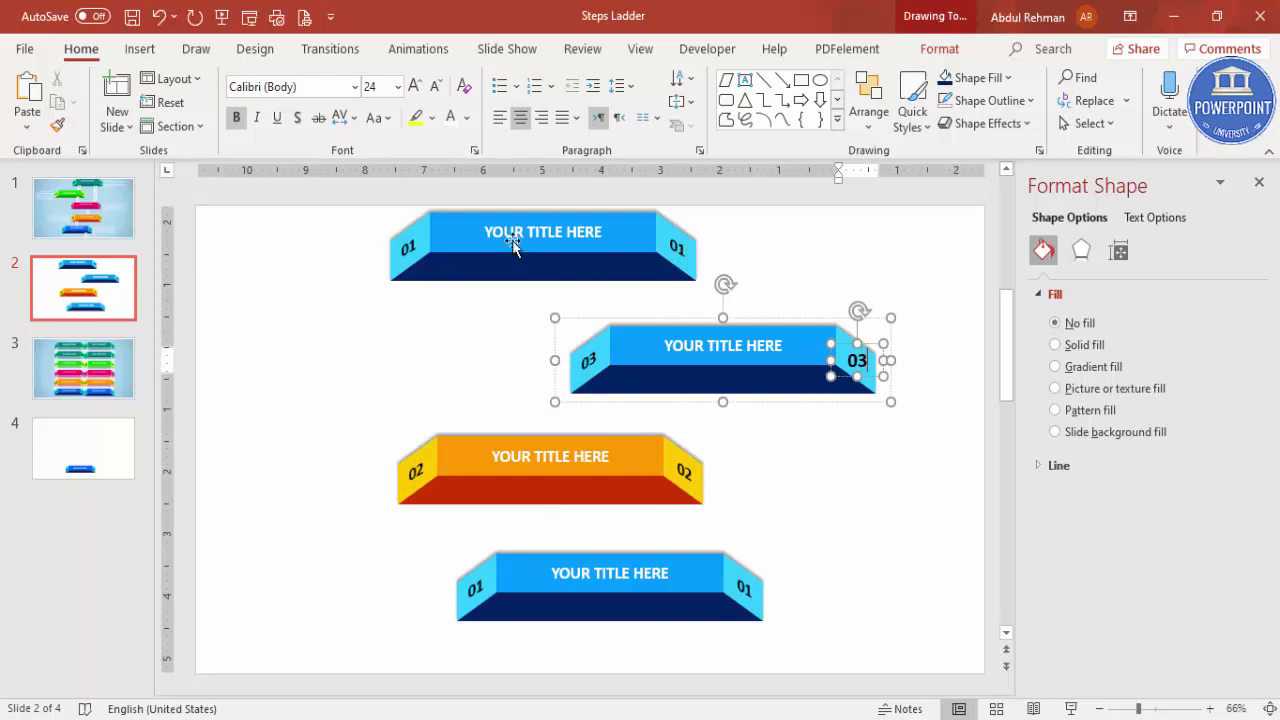
click(414, 246)
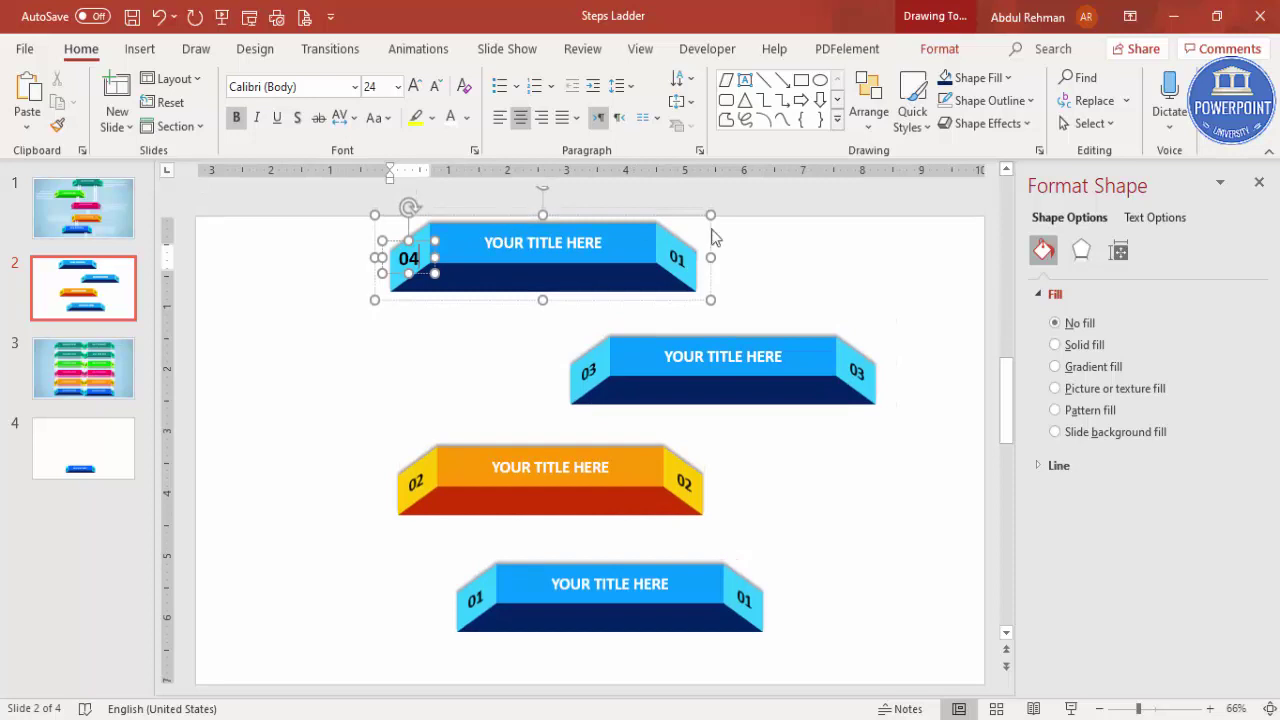
click(672, 255)
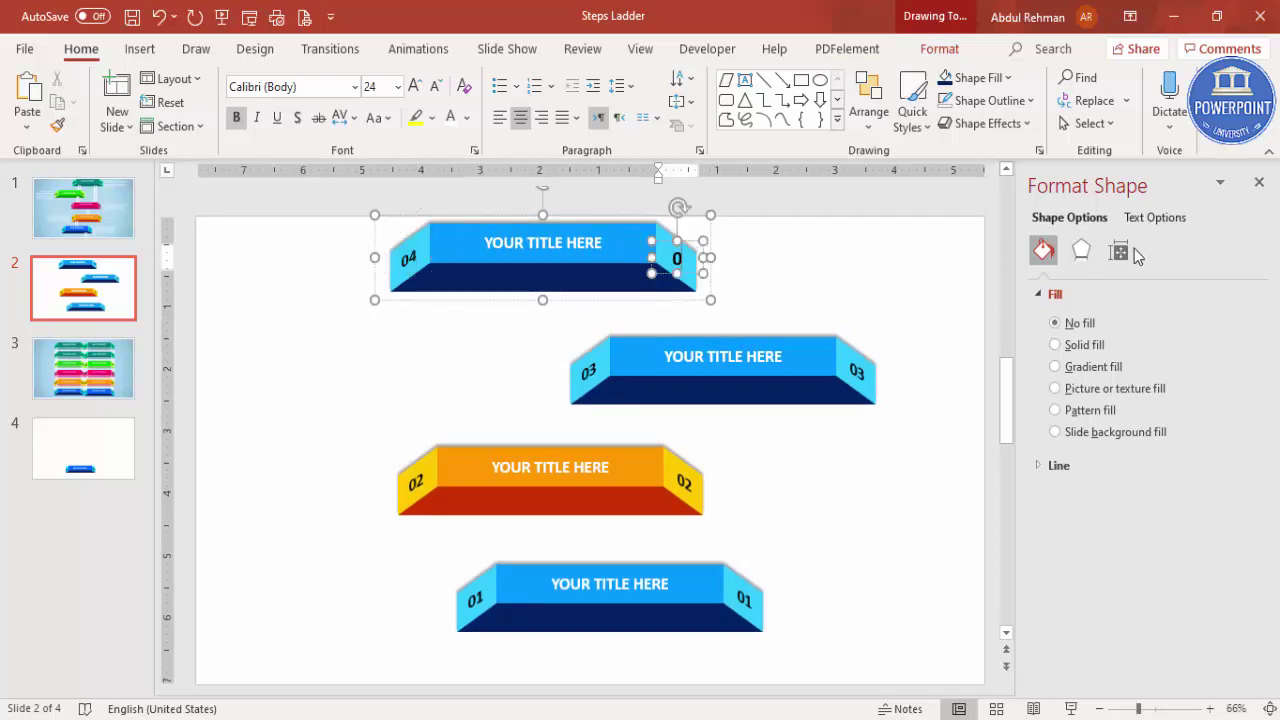
click(904, 514)
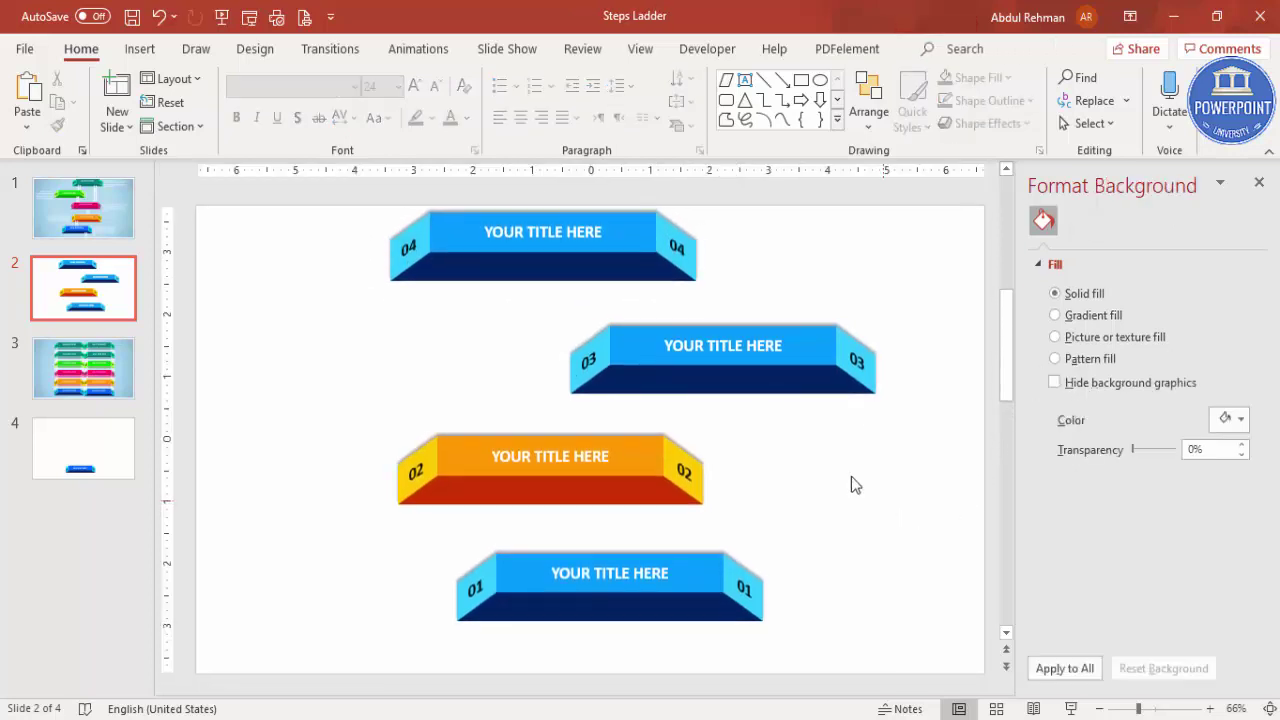
click(821, 332)
- Fill the top face of the 03 step with bright green
click(1055, 344)
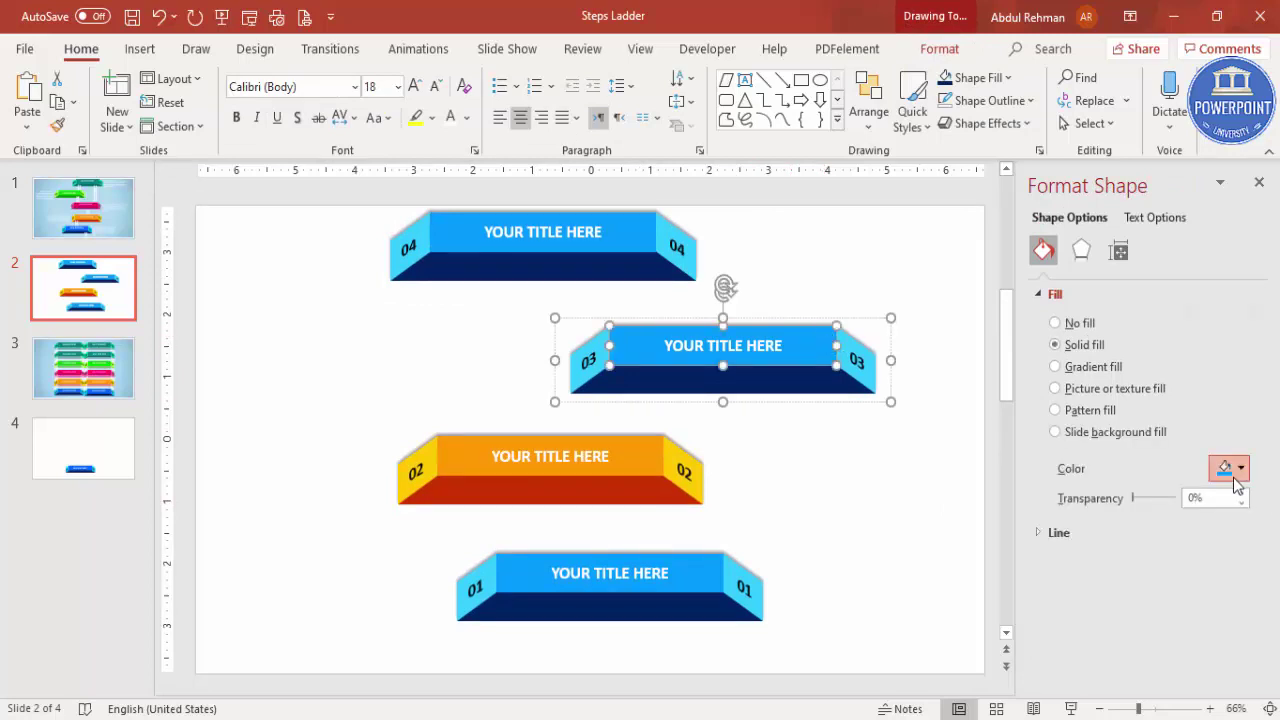
click(1235, 469)
click(1190, 424)
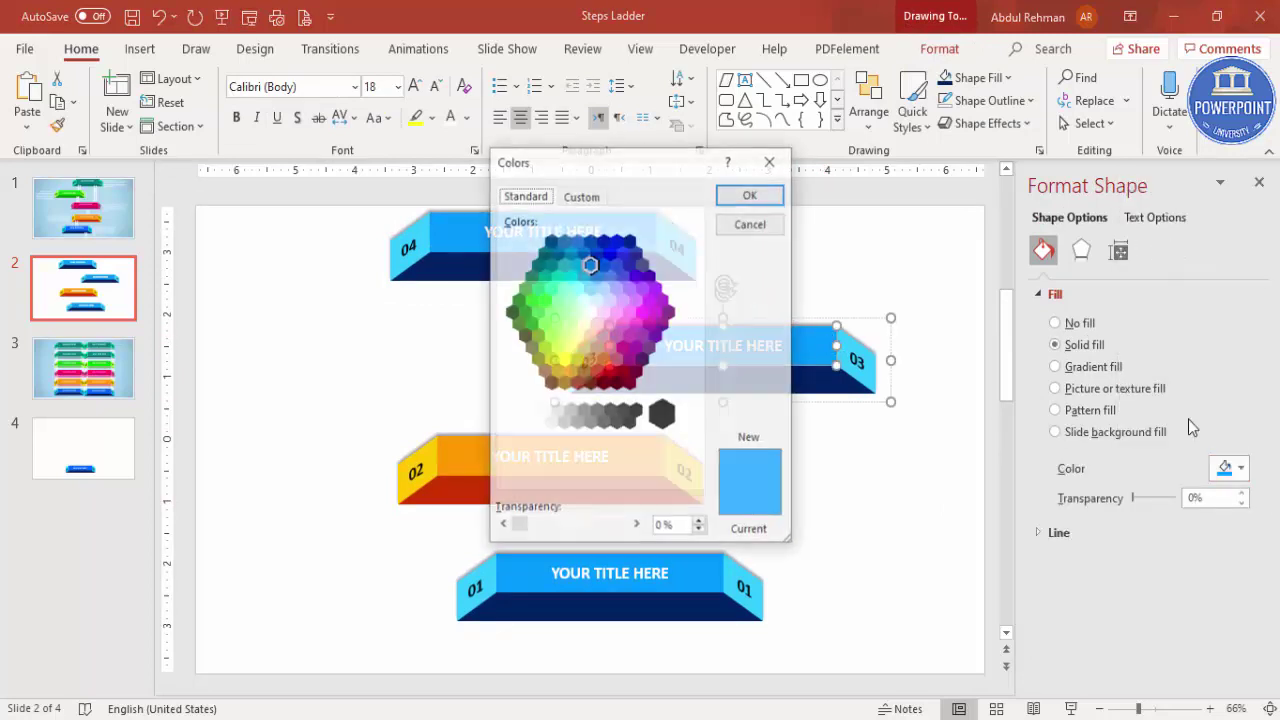
click(543, 323)
click(538, 312)
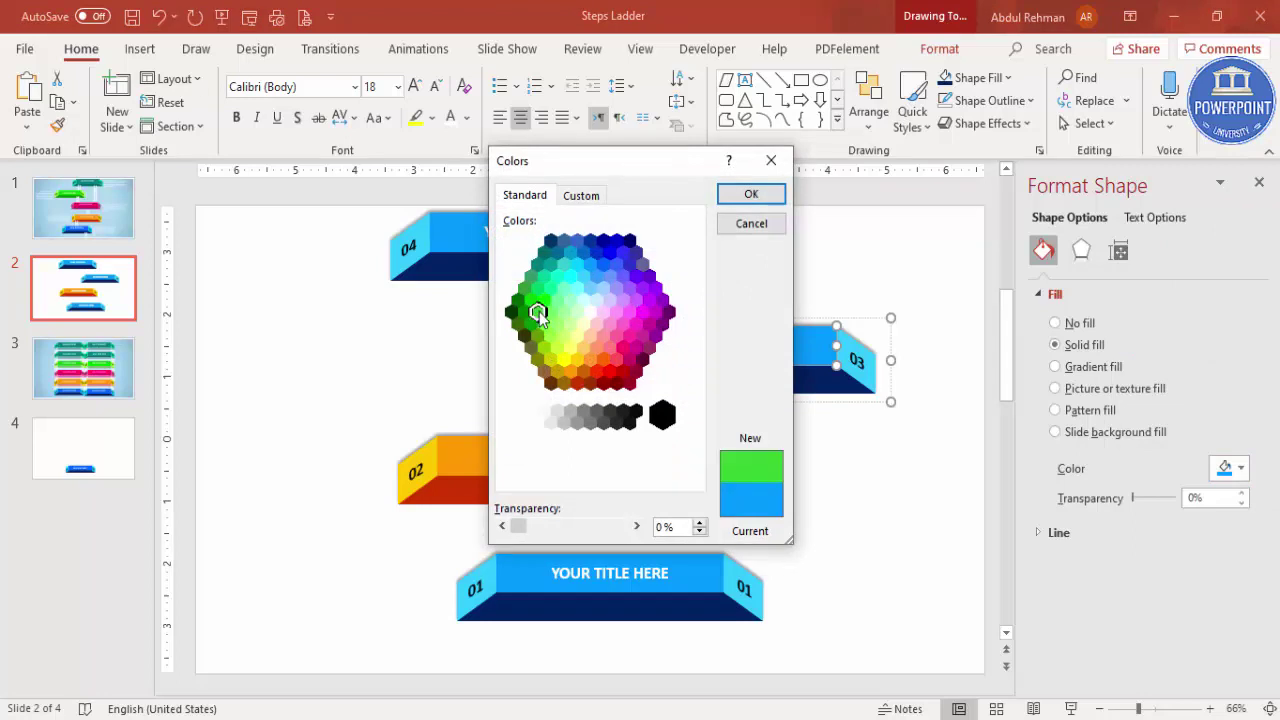
click(752, 193)
- Colour both side faces of the 03 step yellow-green
click(603, 341)
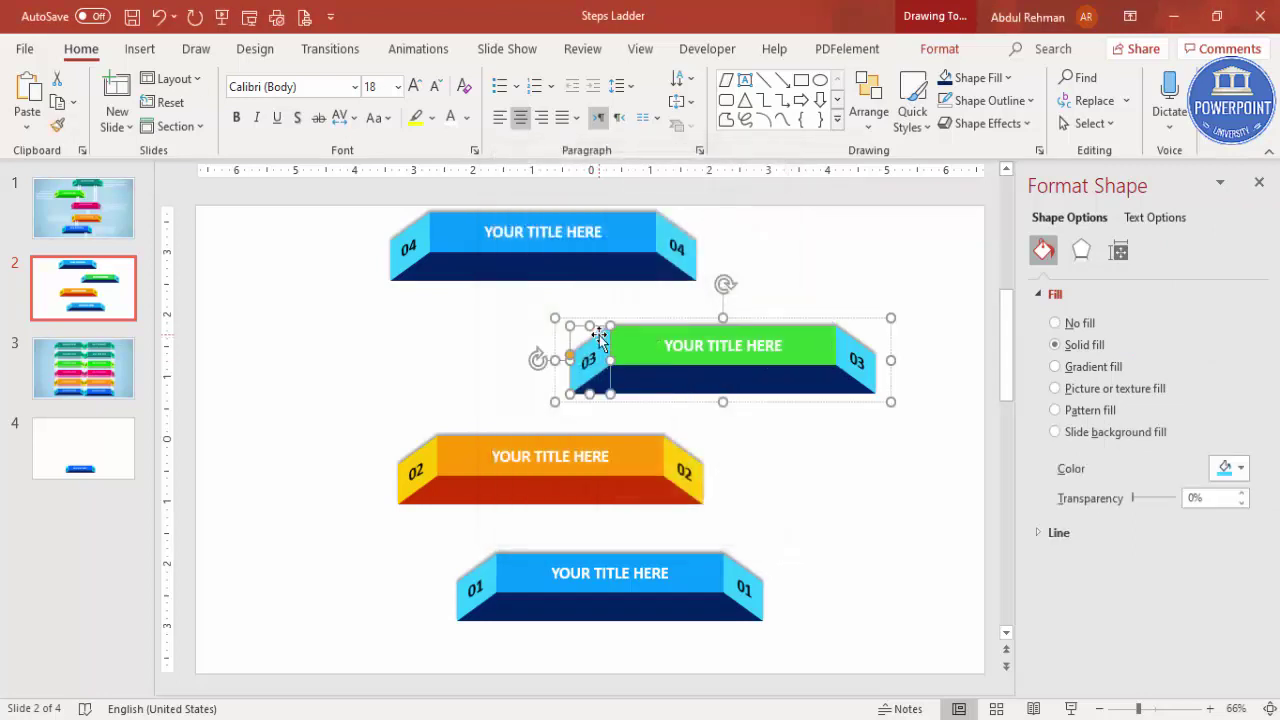
click(1175, 421)
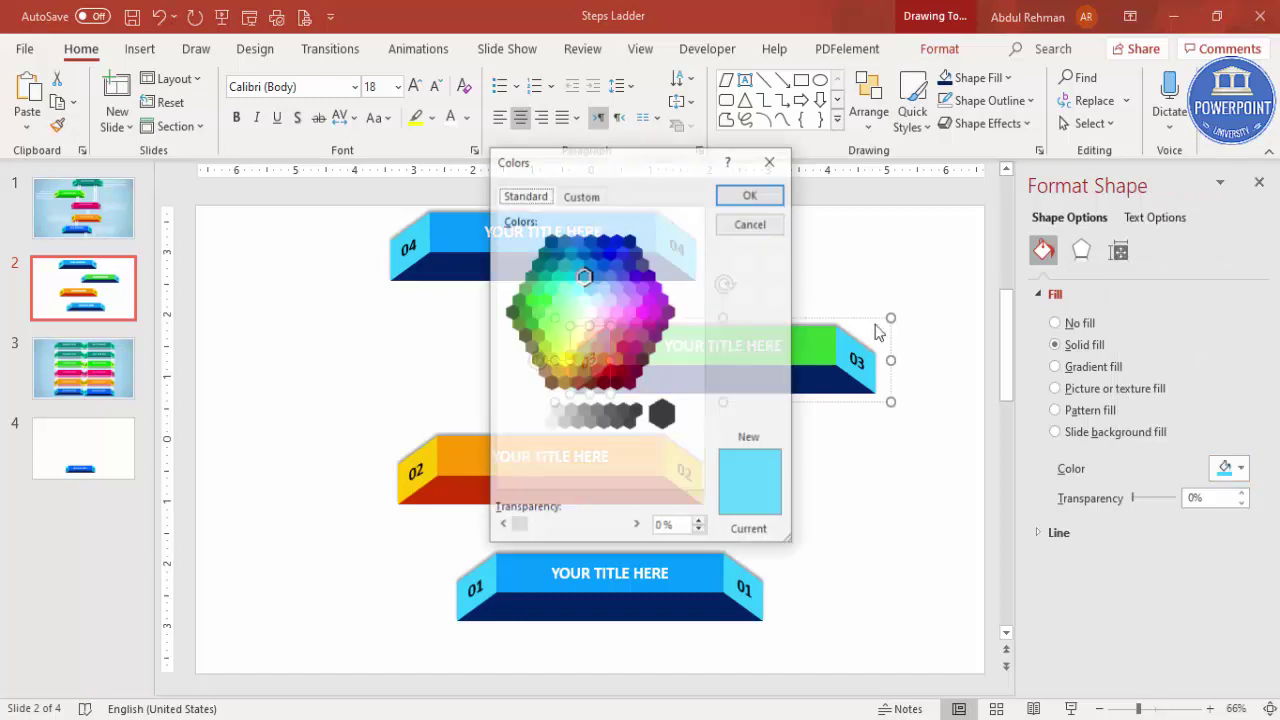
click(555, 348)
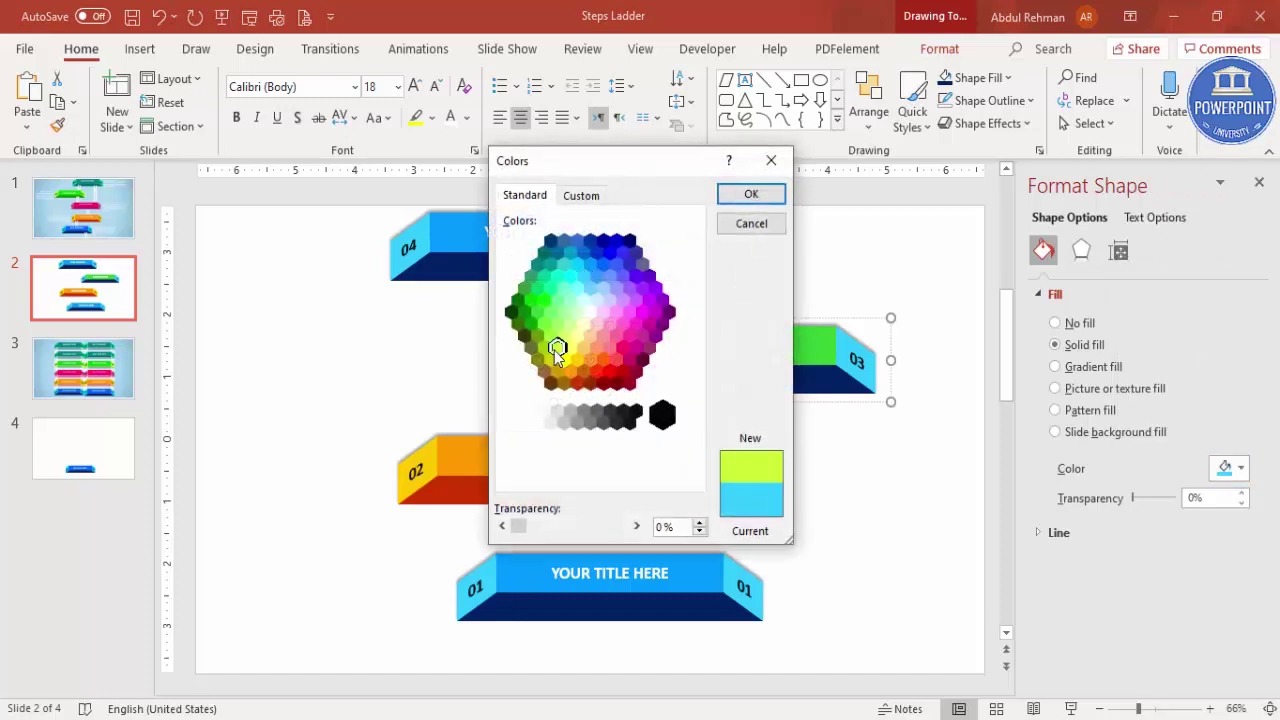
click(751, 194)
click(866, 360)
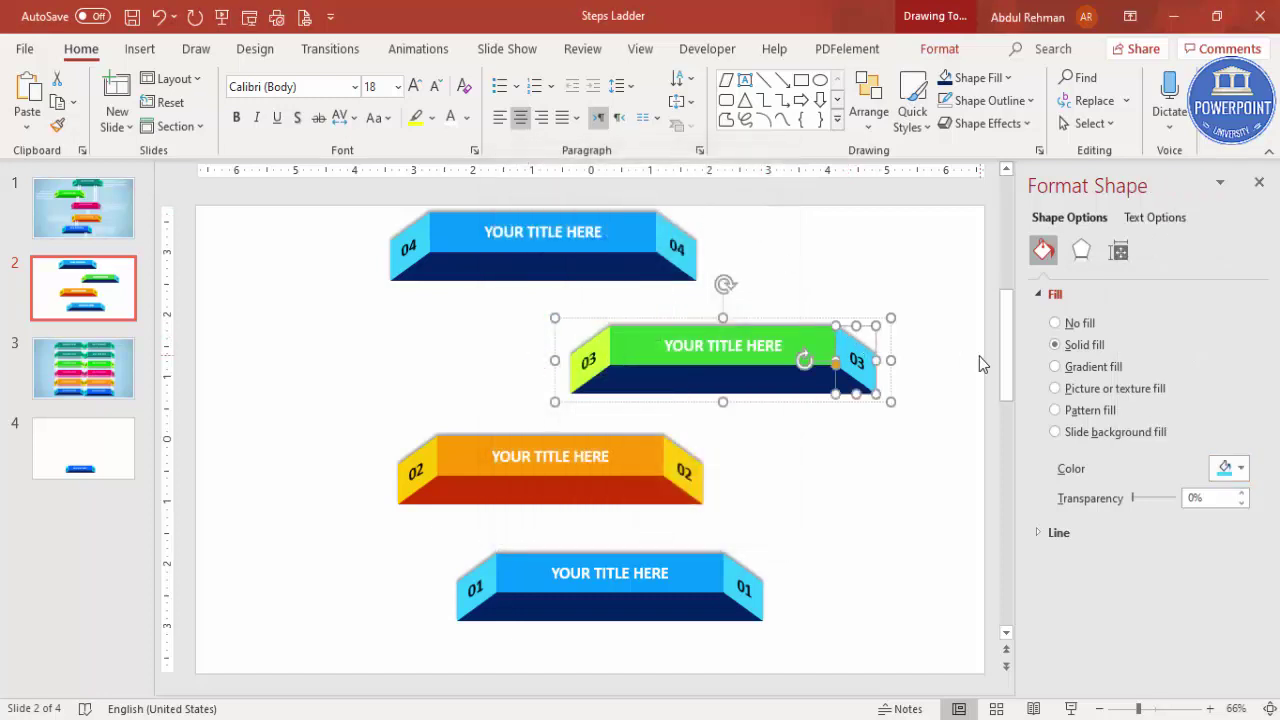
key(F4)
- Fill the 03 step's bottom face with dark green
click(730, 386)
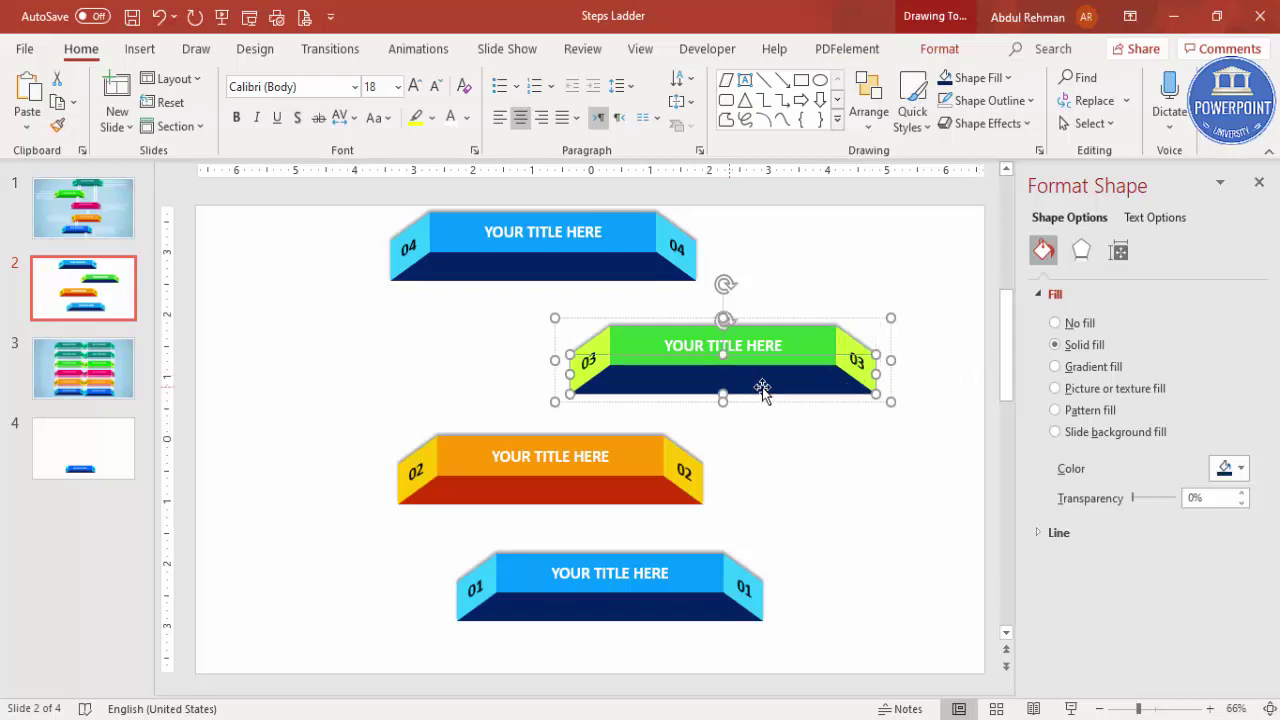
click(1224, 470)
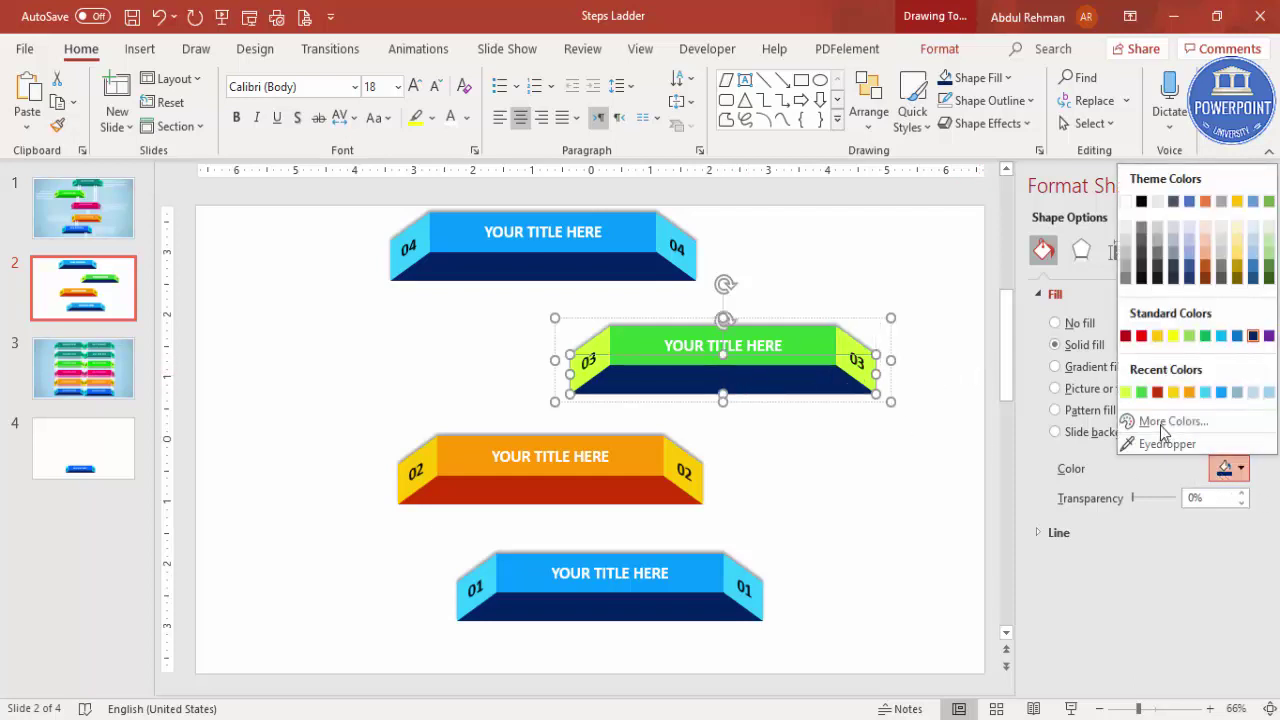
click(1166, 422)
click(523, 197)
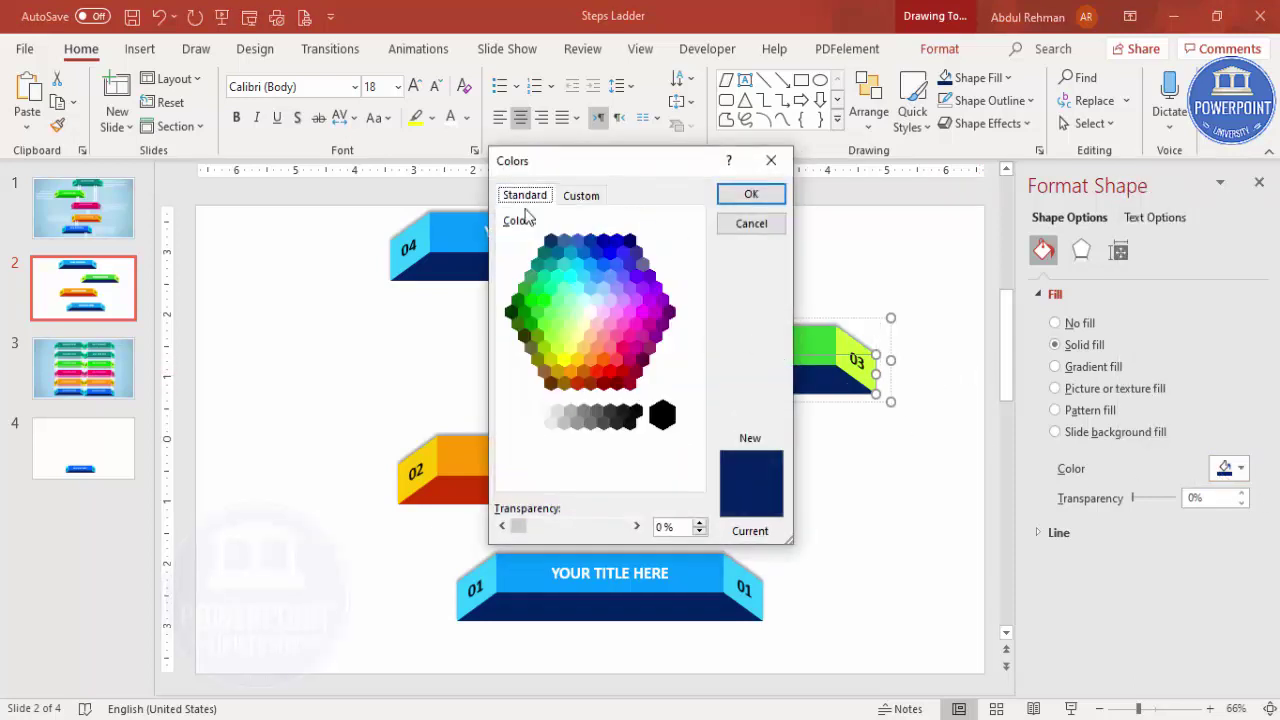
click(524, 310)
click(517, 300)
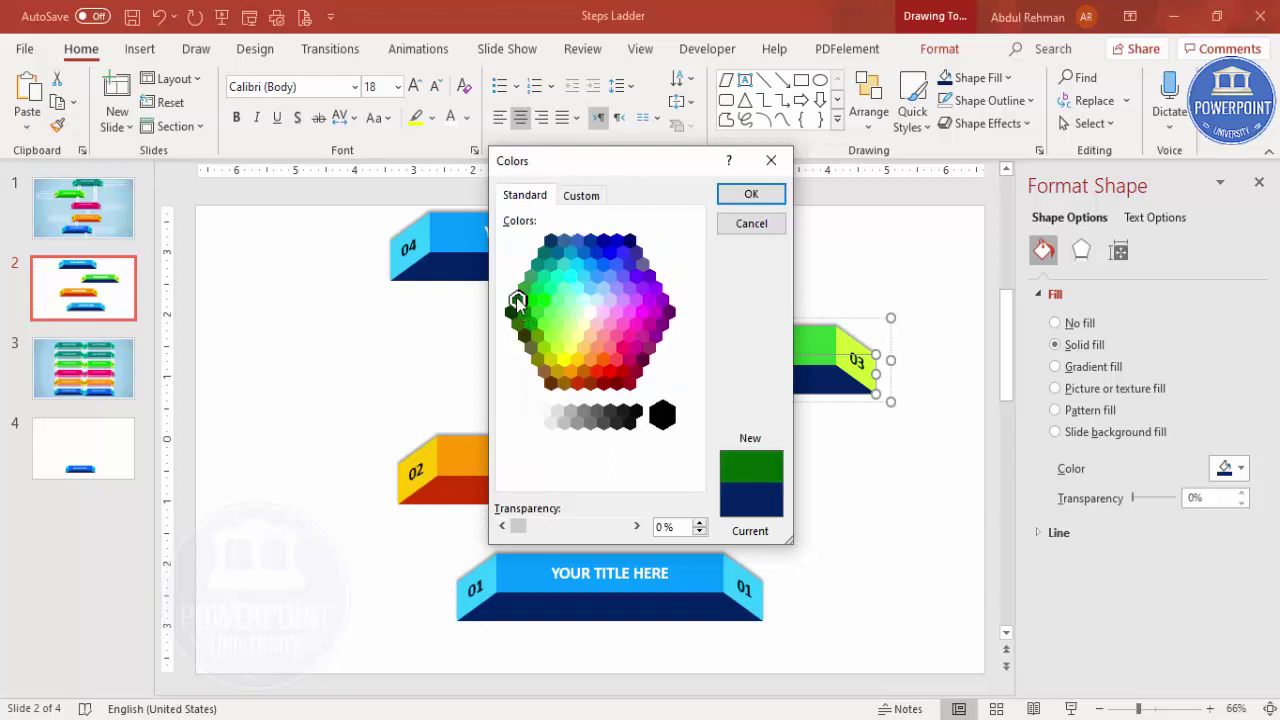
click(745, 197)
click(900, 334)
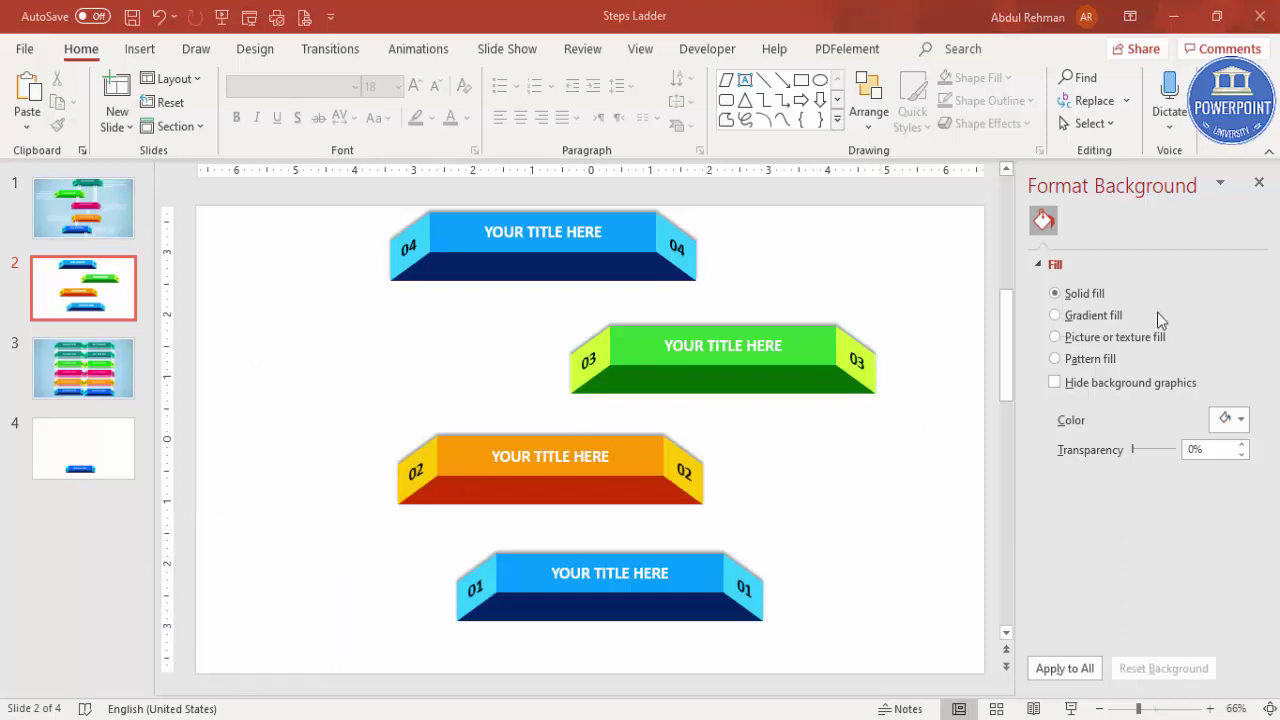
- Give the slide background a light-blue preset gradient fill
click(1070, 320)
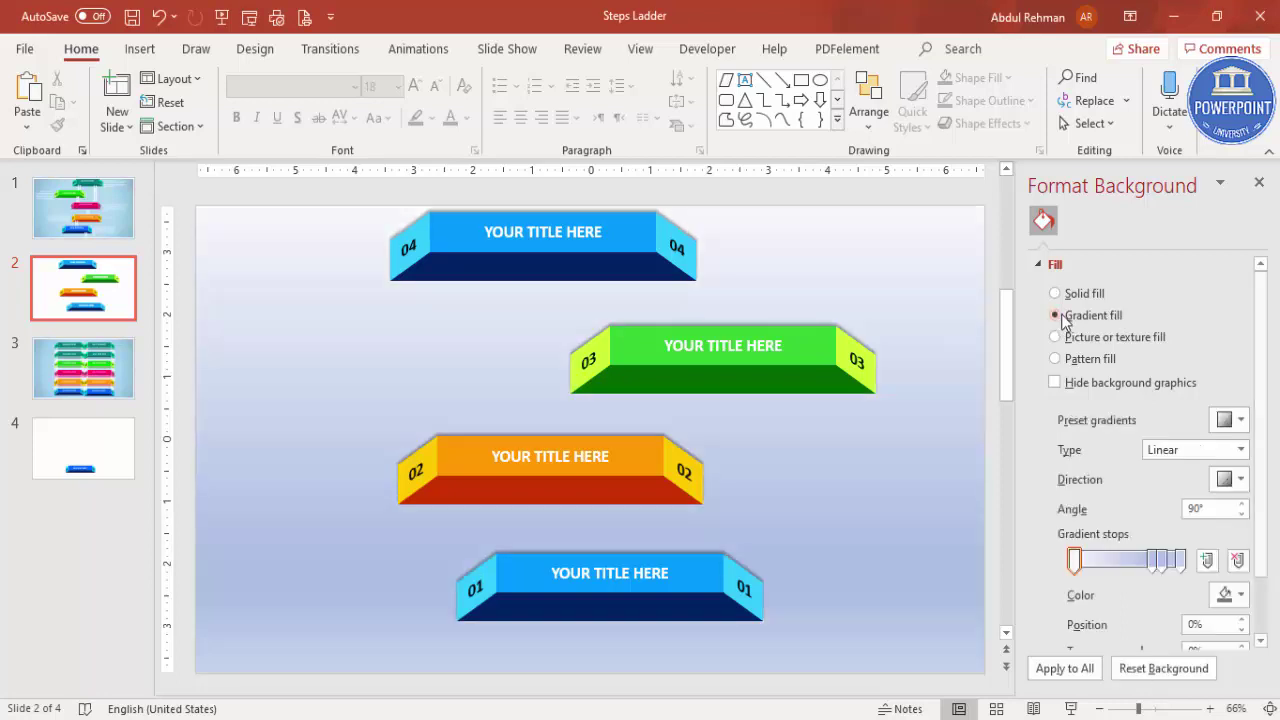
click(1230, 420)
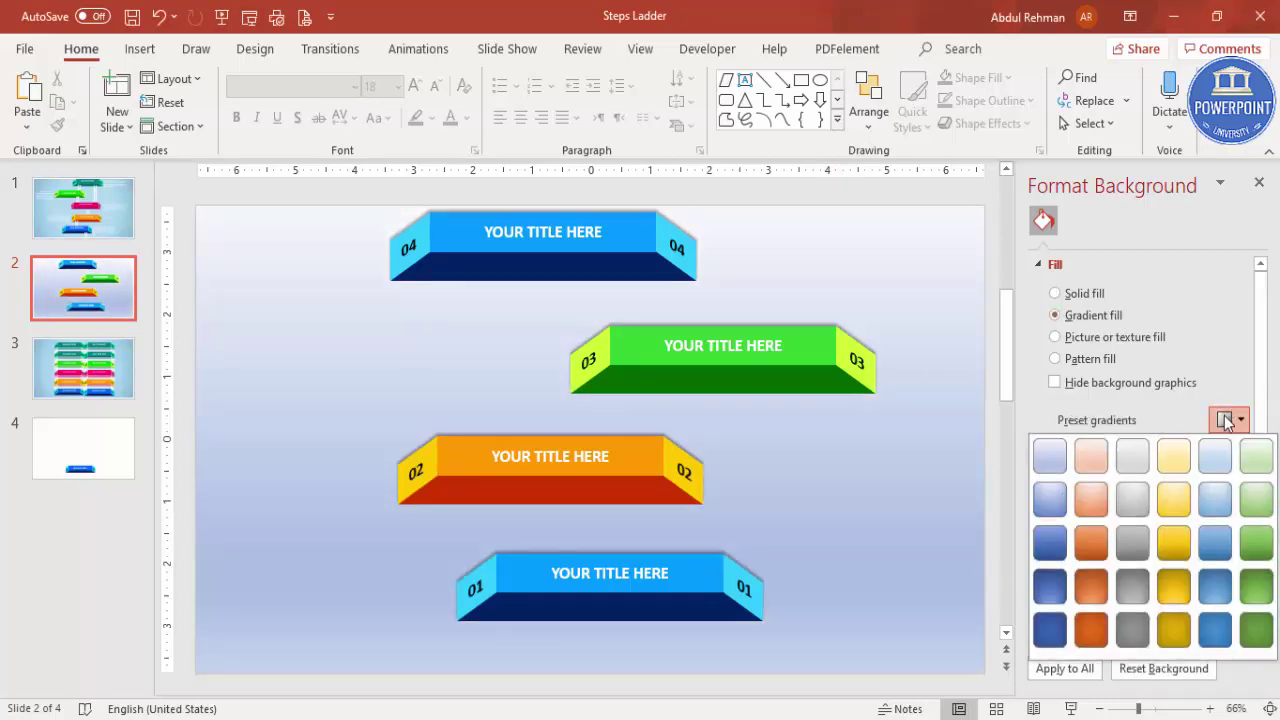
click(1207, 505)
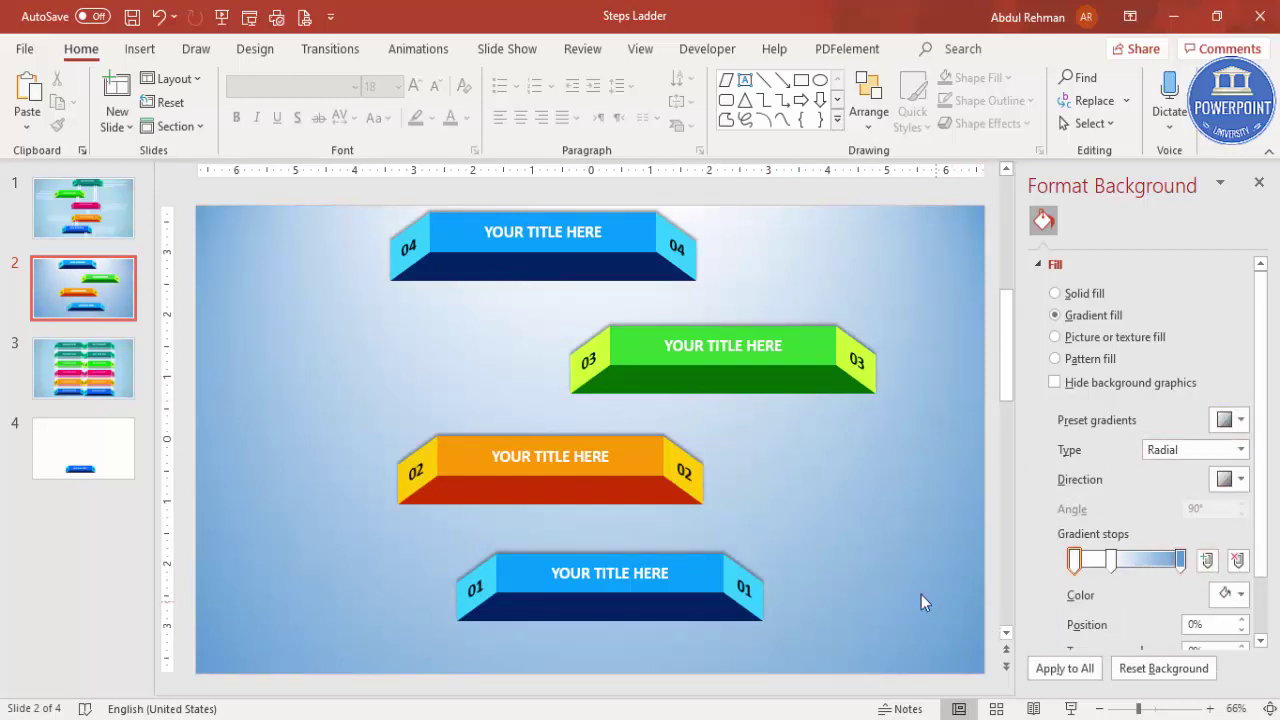
- Draw a thin white, outline-free rail right of step 01 and copy it alongside
click(139, 49)
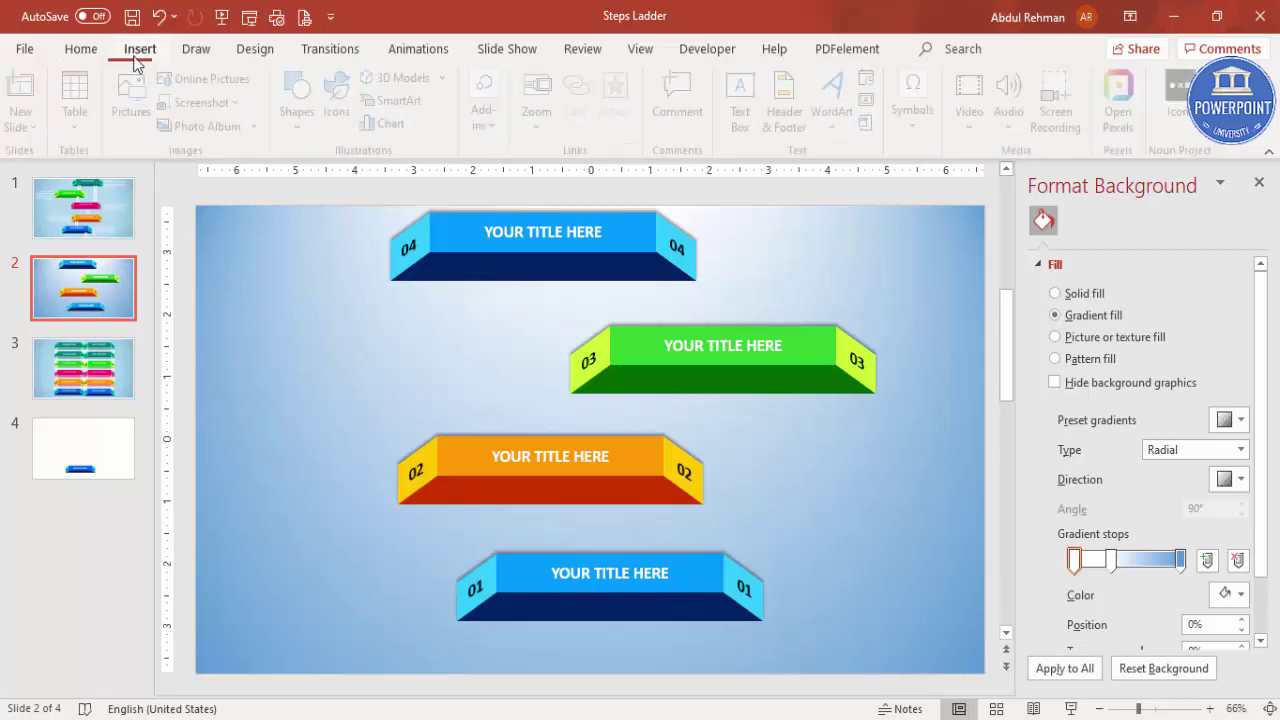
click(304, 135)
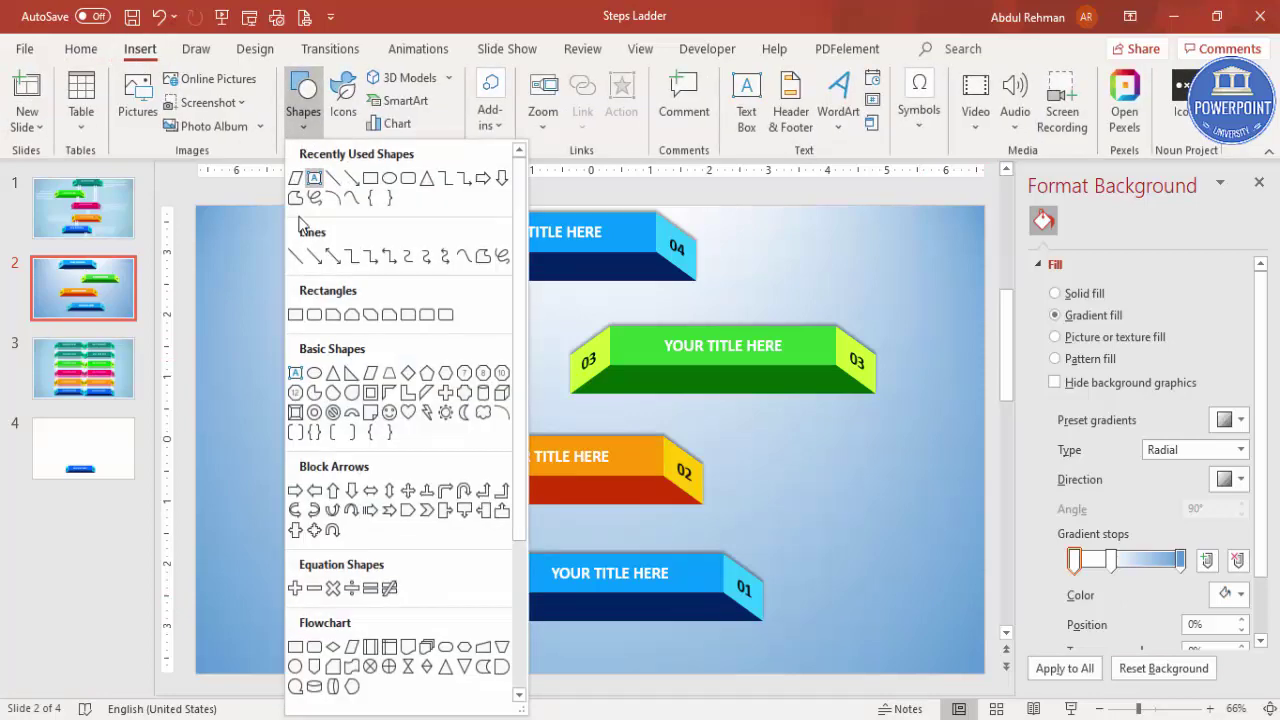
click(297, 316)
drag(803, 476, 817, 648)
click(514, 100)
click(488, 373)
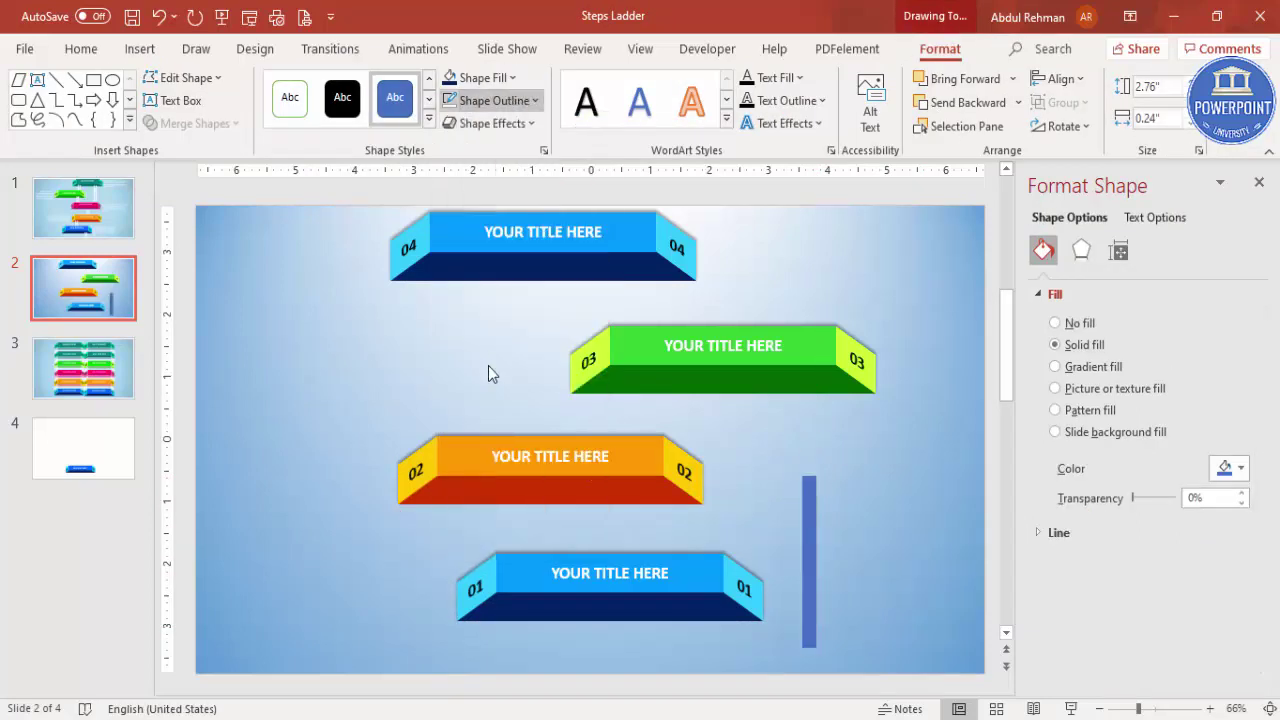
click(482, 77)
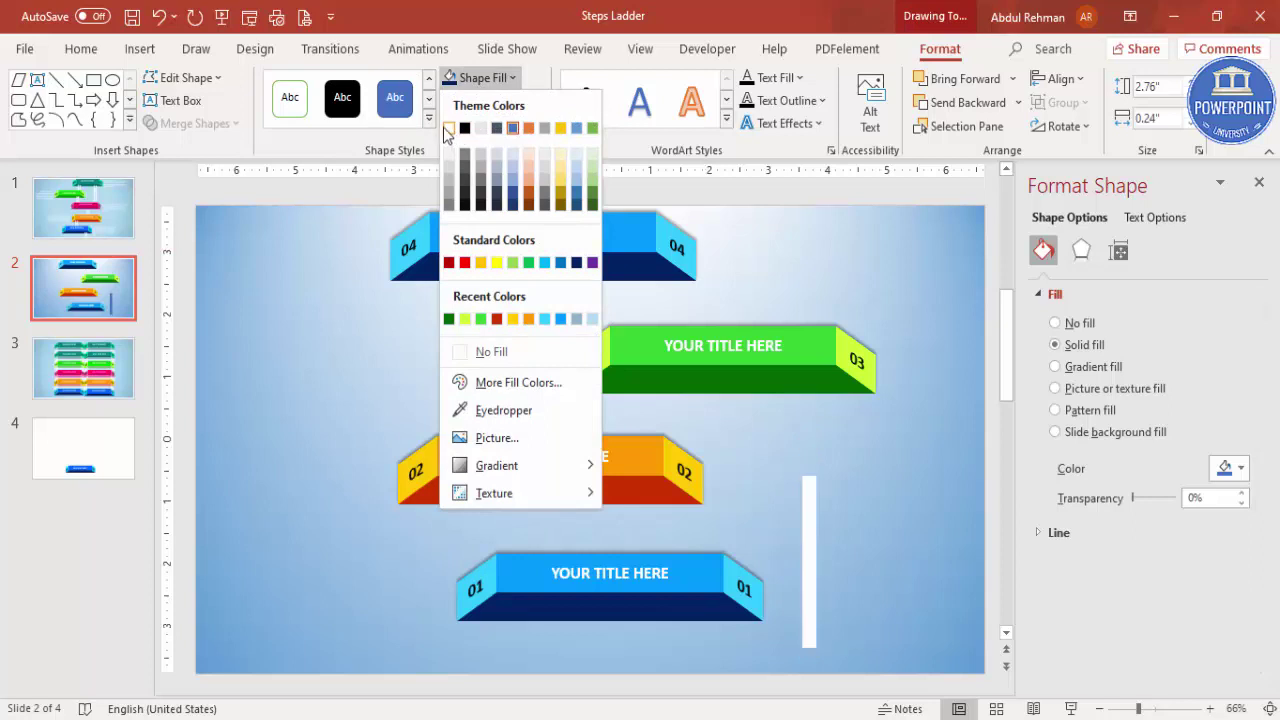
click(448, 129)
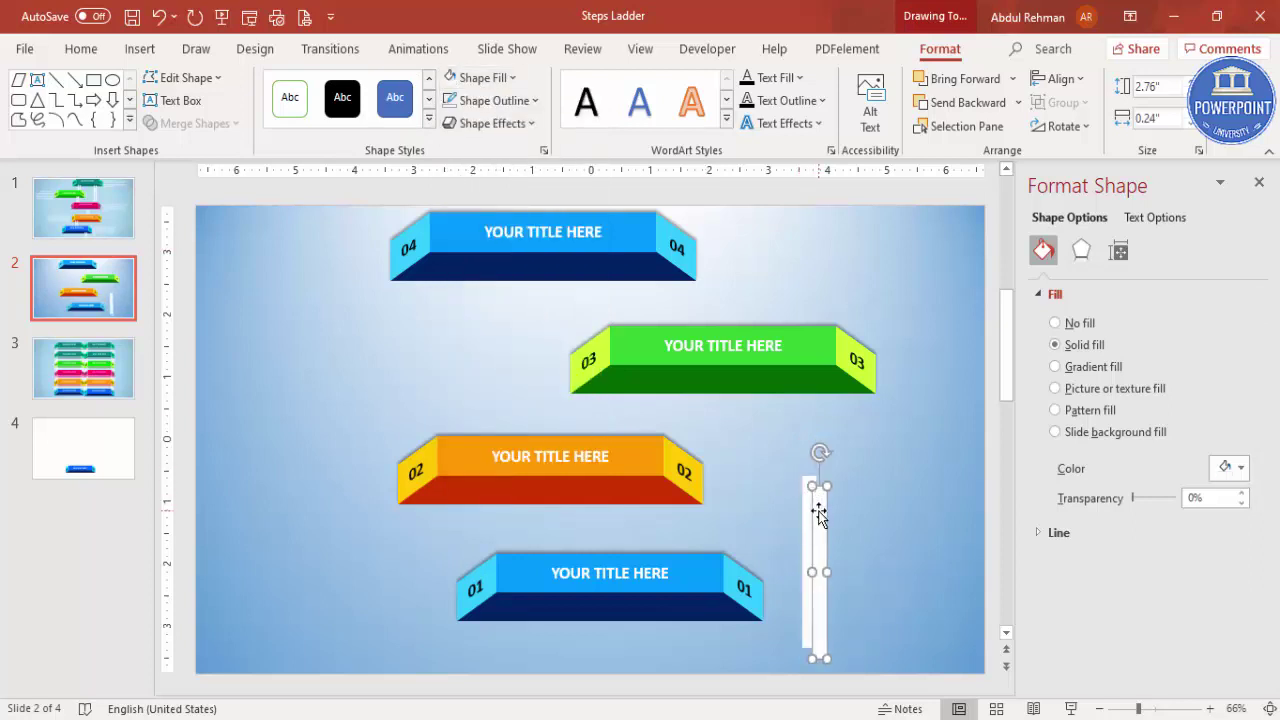
drag(818, 513, 849, 500)
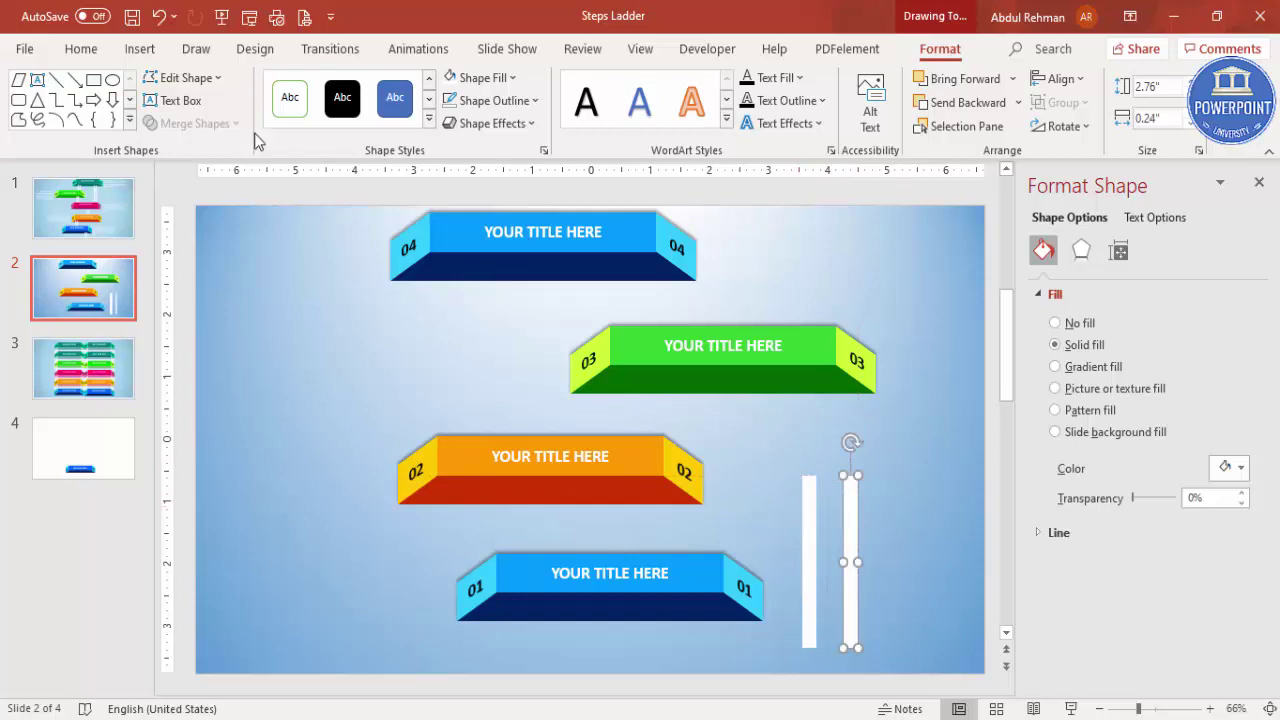
- Draw a small rung rectangle across the tops of both rails
click(140, 48)
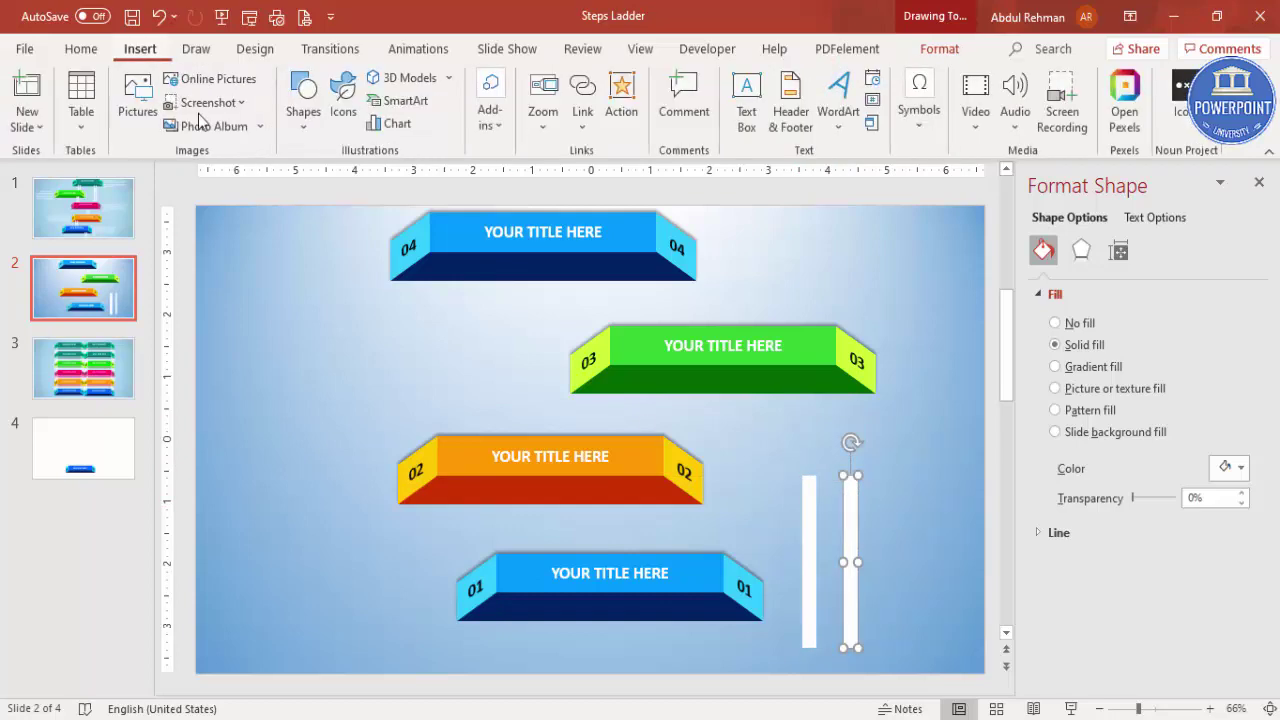
click(294, 133)
click(299, 311)
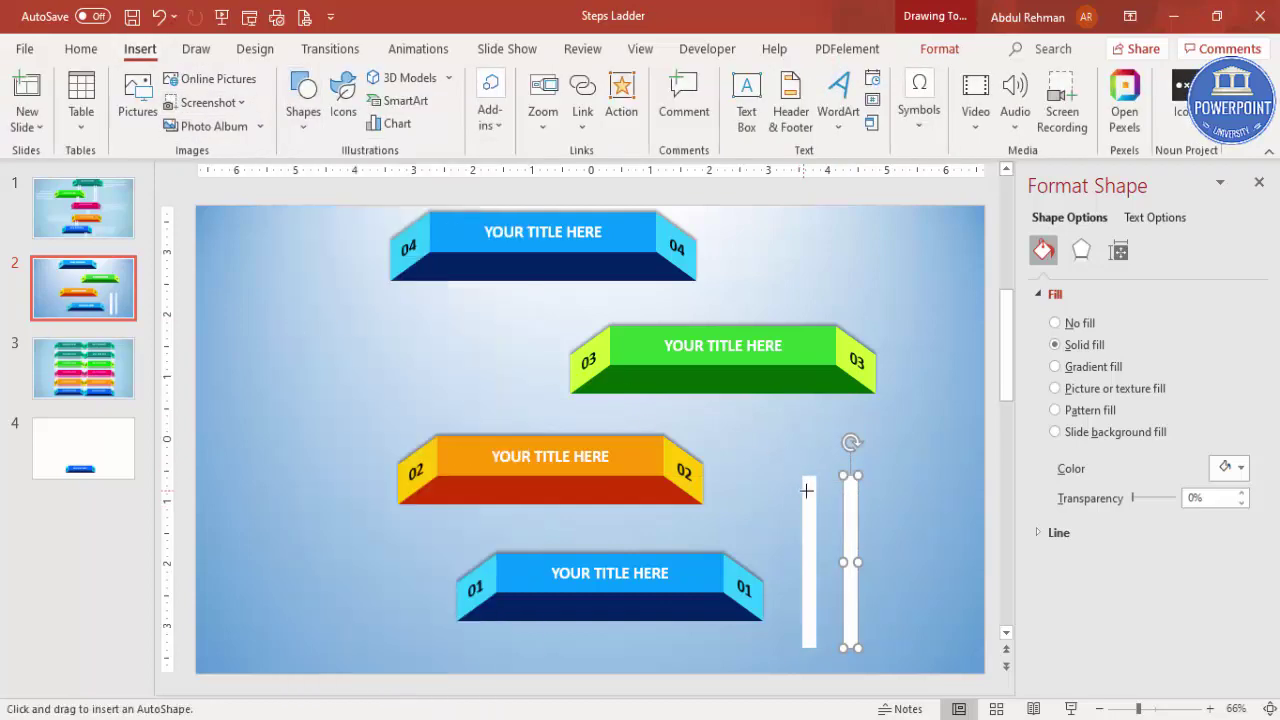
drag(806, 490, 851, 496)
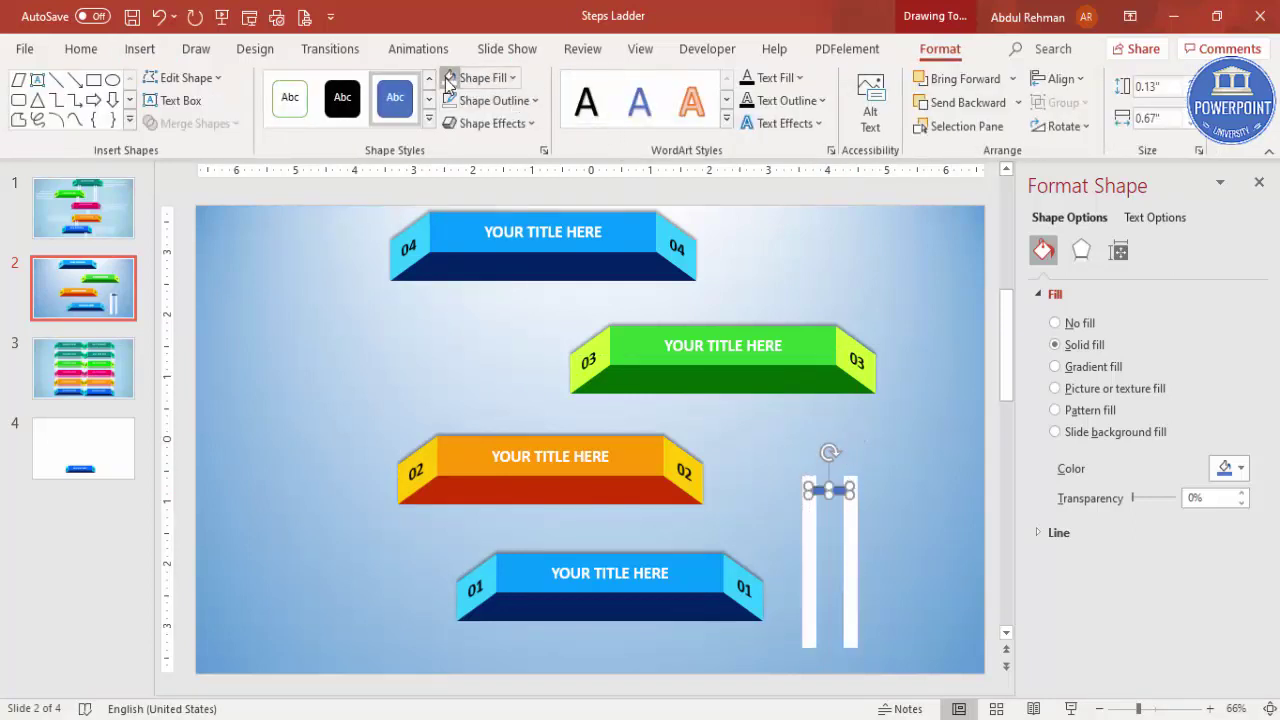
- Remove the rung's outline and place several copies spaced down the rails
click(486, 104)
click(495, 371)
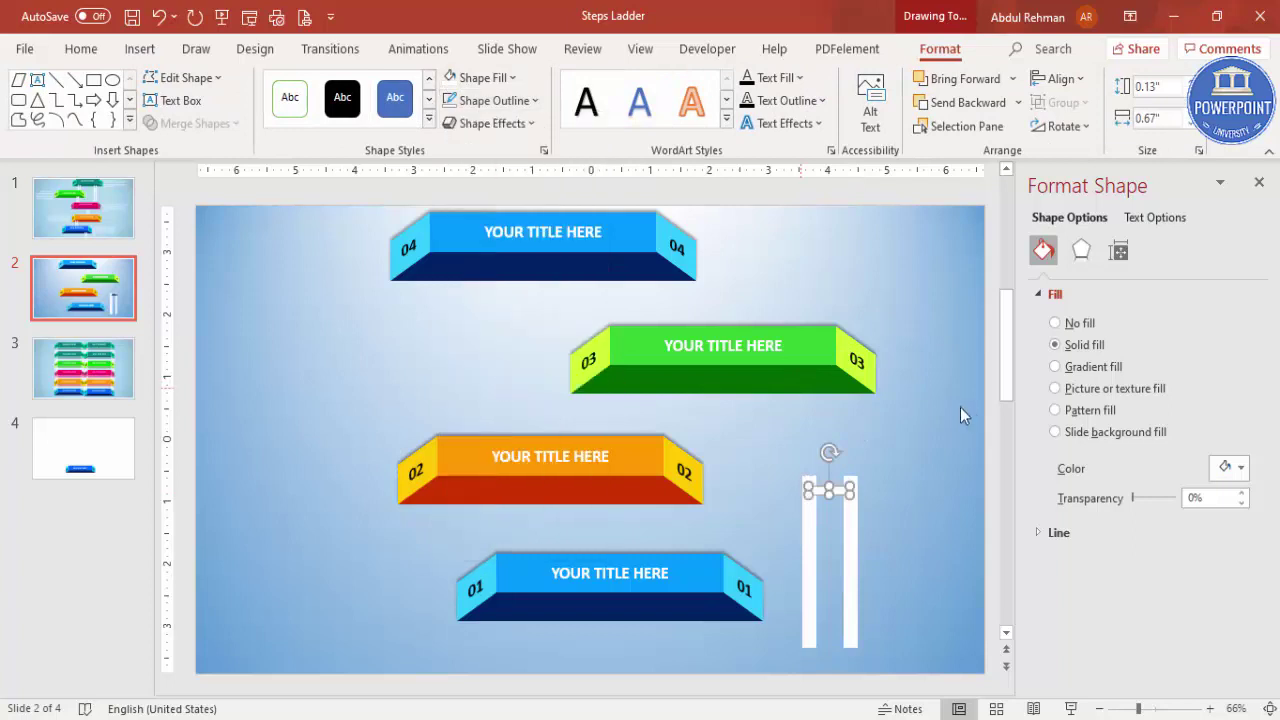
key(ctrl+d)
mouse_move(849, 507)
mouse_down()
mouse_move(837, 527)
mouse_move(829, 489)
mouse_move(837, 620)
mouse_move(837, 608)
mouse_up()
key(ctrl+d)
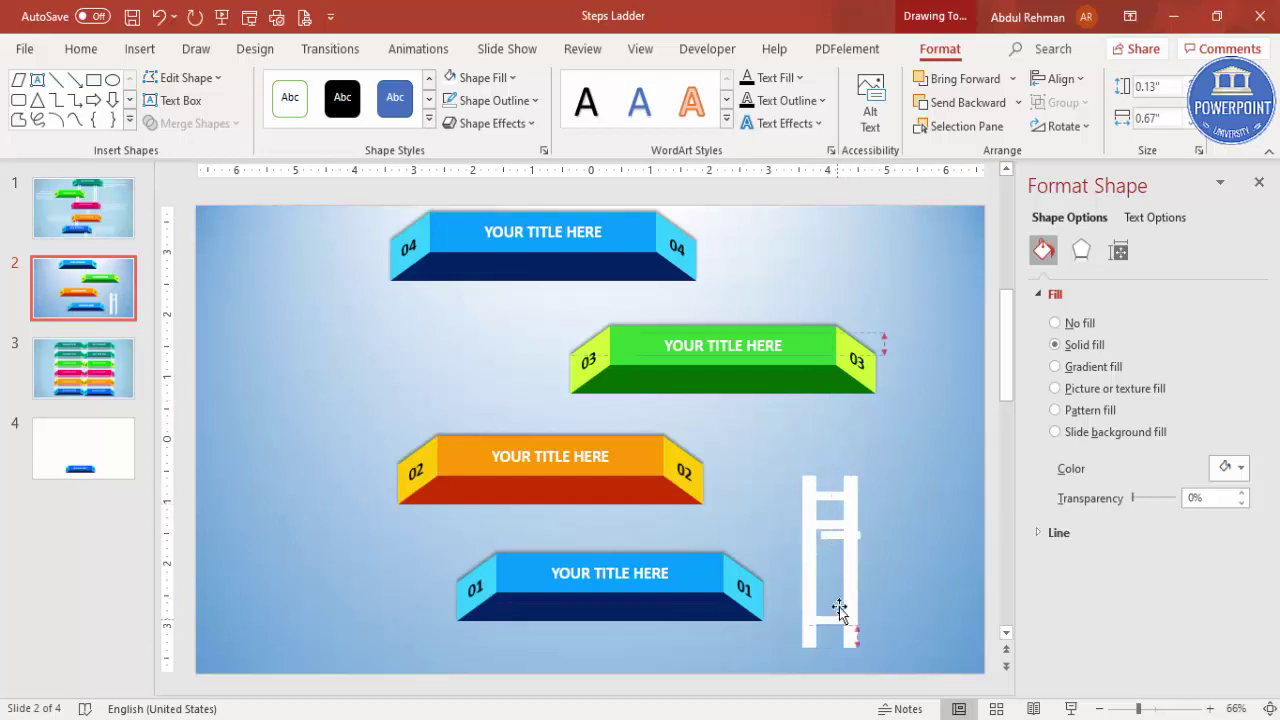
key(ctrl+d)
drag(851, 537, 832, 610)
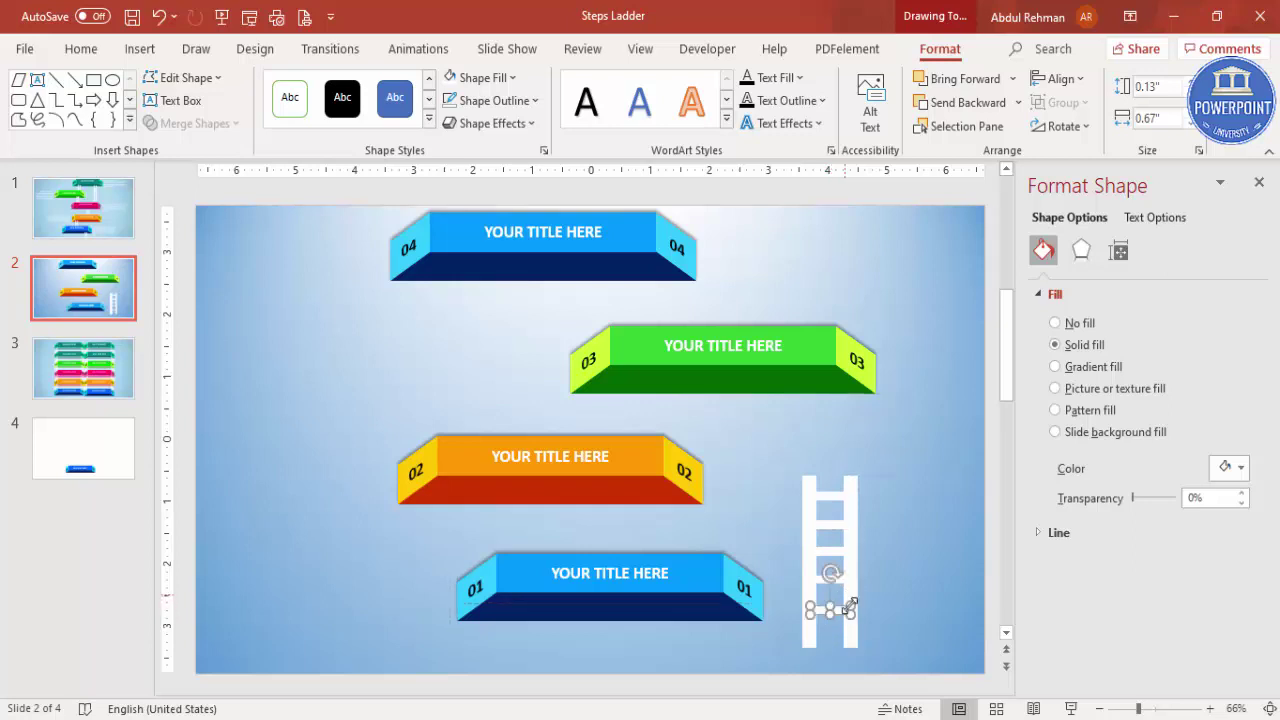
key(ctrl+d)
drag(850, 622, 827, 632)
- Group all rails and rungs into one ladder object
click(880, 641)
drag(886, 680, 765, 431)
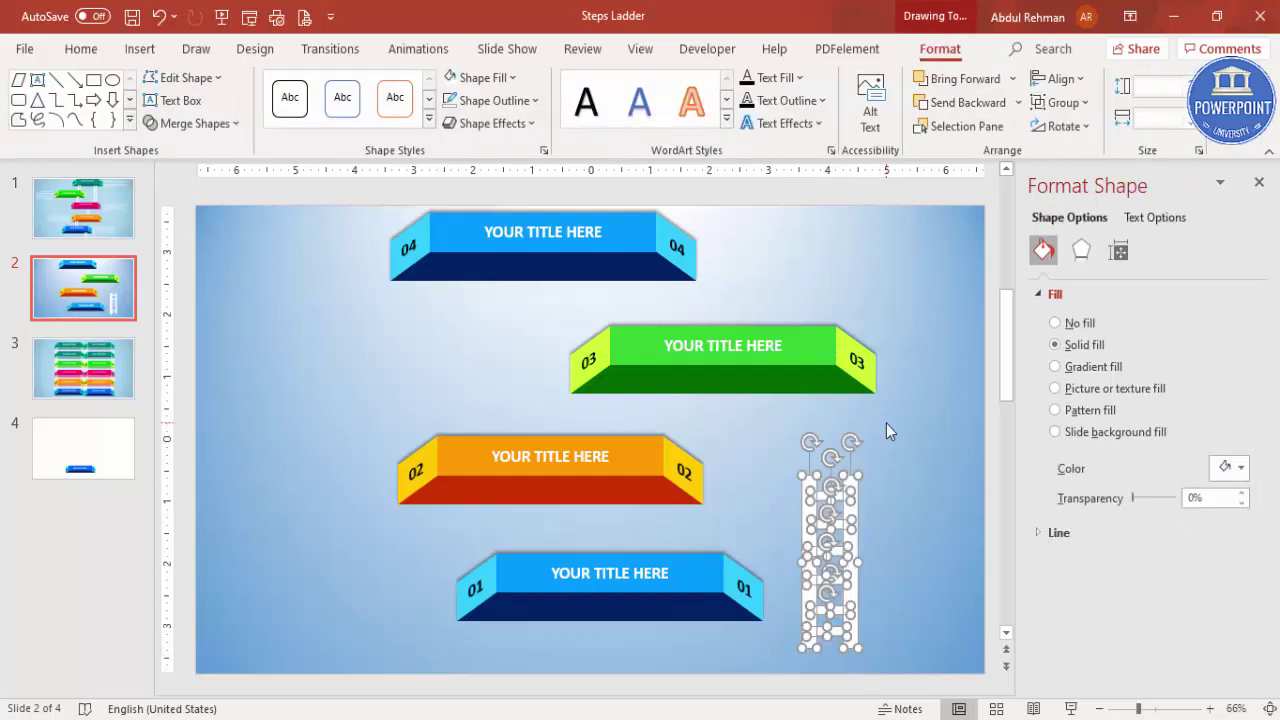
key(ctrl+g)
- Add an outer offset shadow to the ladder and shrink it to about 1.09 by 0.37 inches
click(1082, 252)
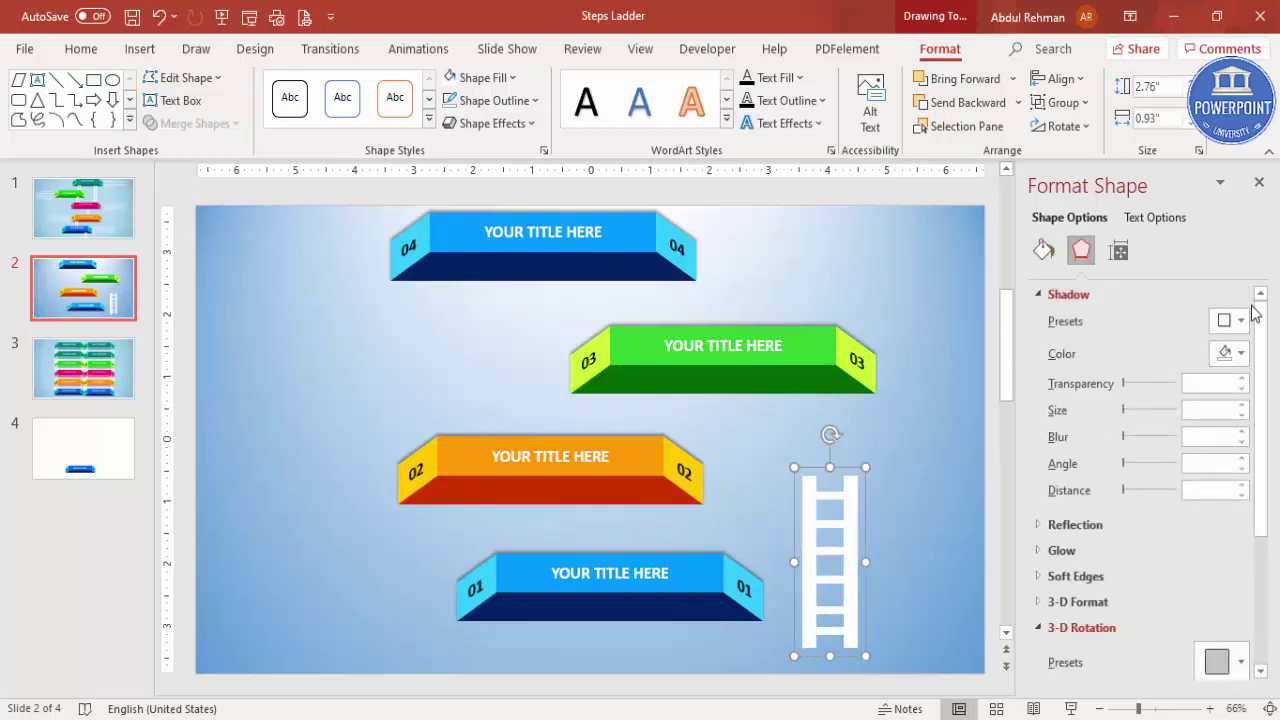
click(1231, 320)
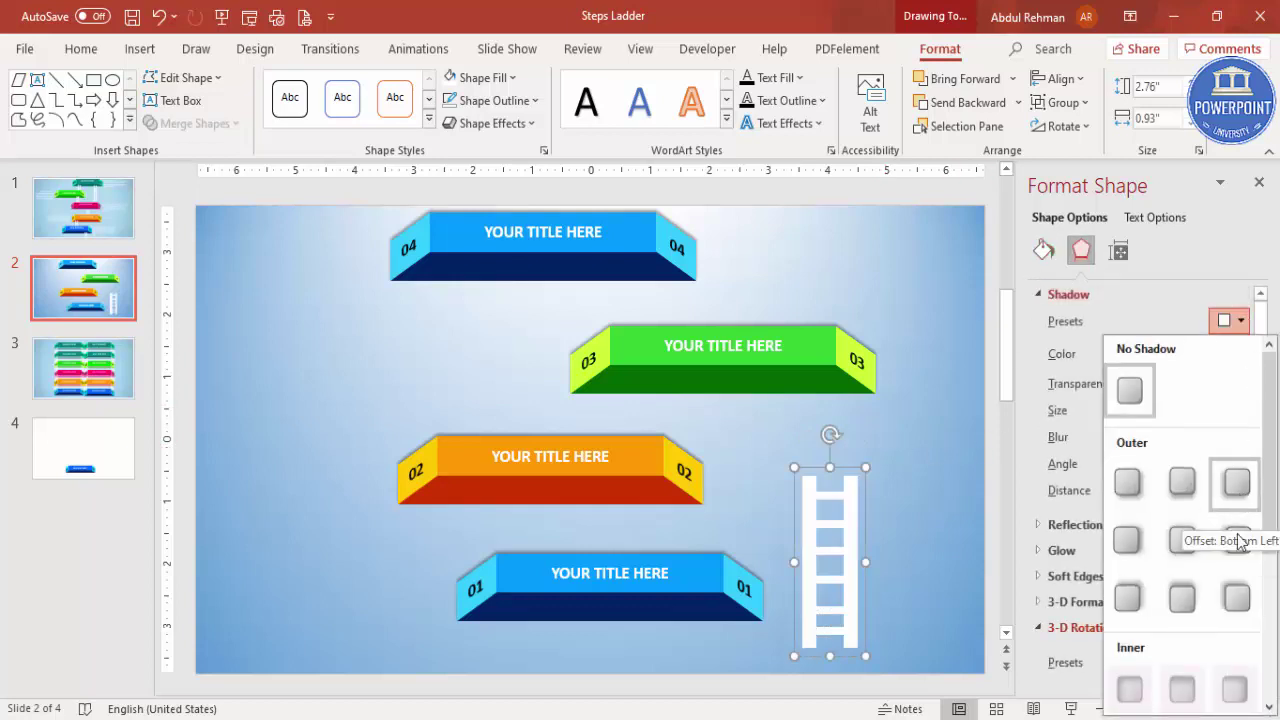
click(1235, 602)
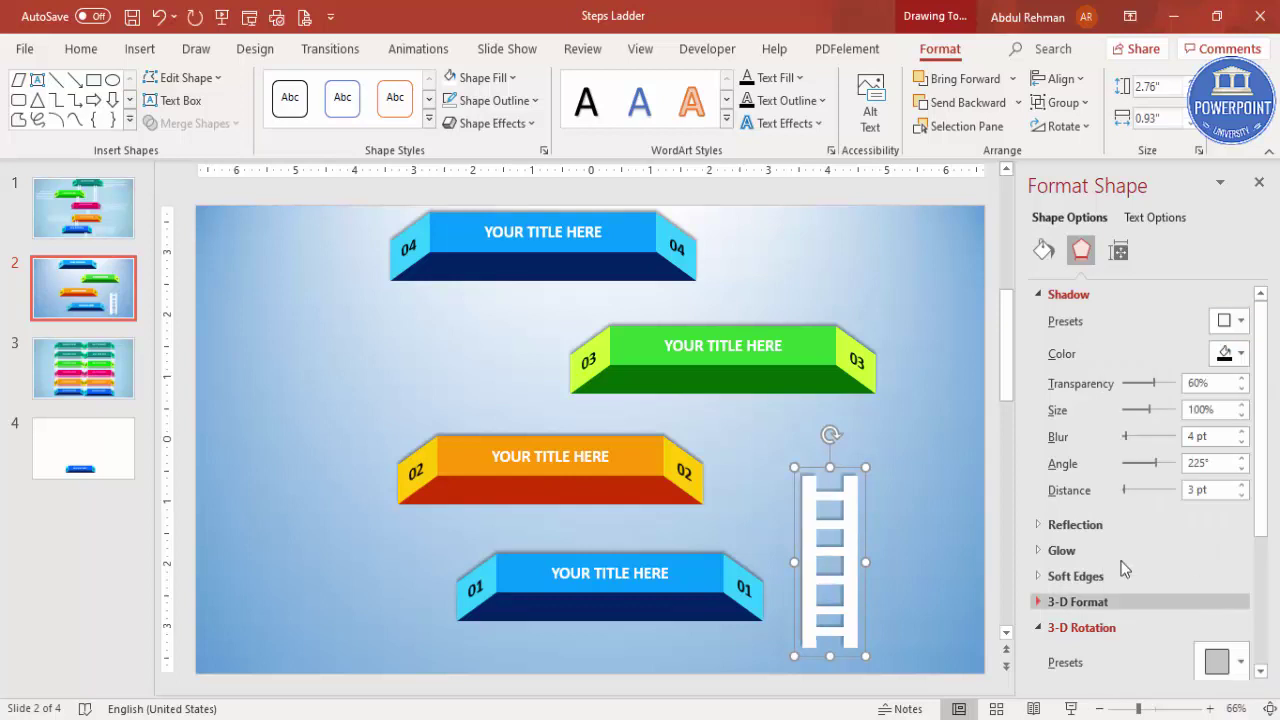
drag(806, 487, 627, 297)
scroll(717, 628, down, 1)
click(776, 446)
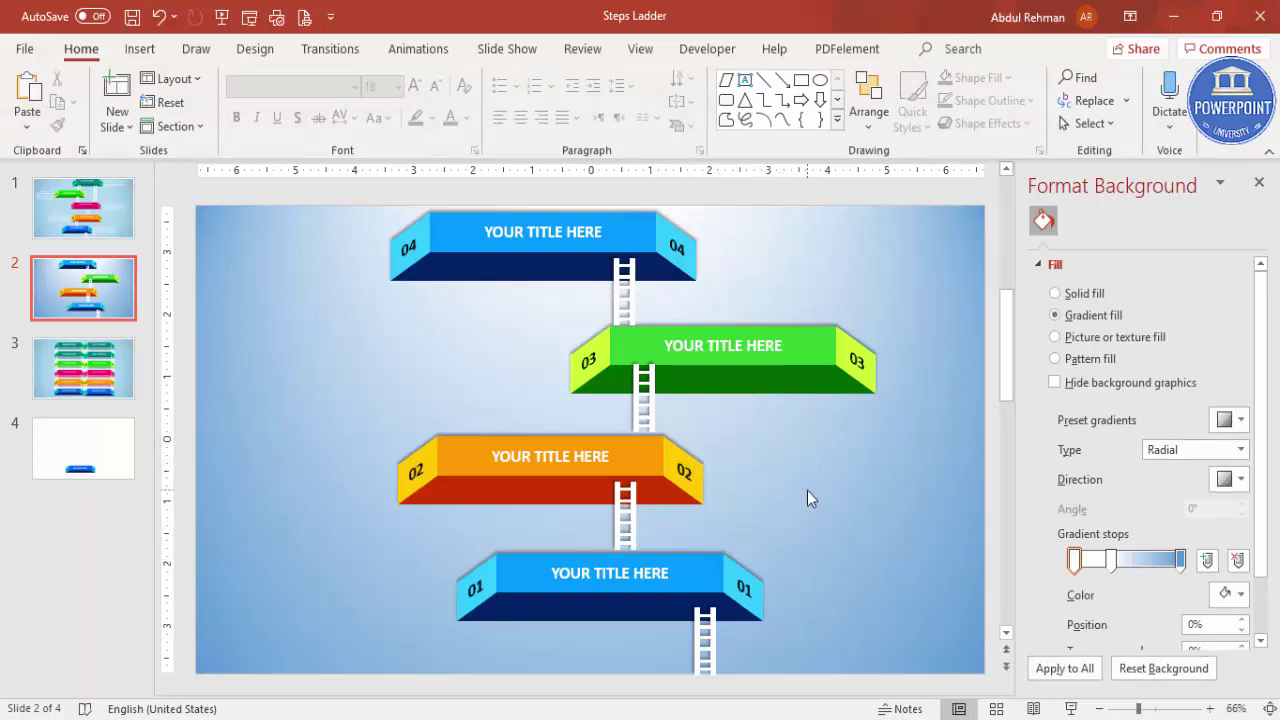
- Add a text box left of step 01 filled with =lorem(1) placeholder text
click(140, 48)
click(746, 100)
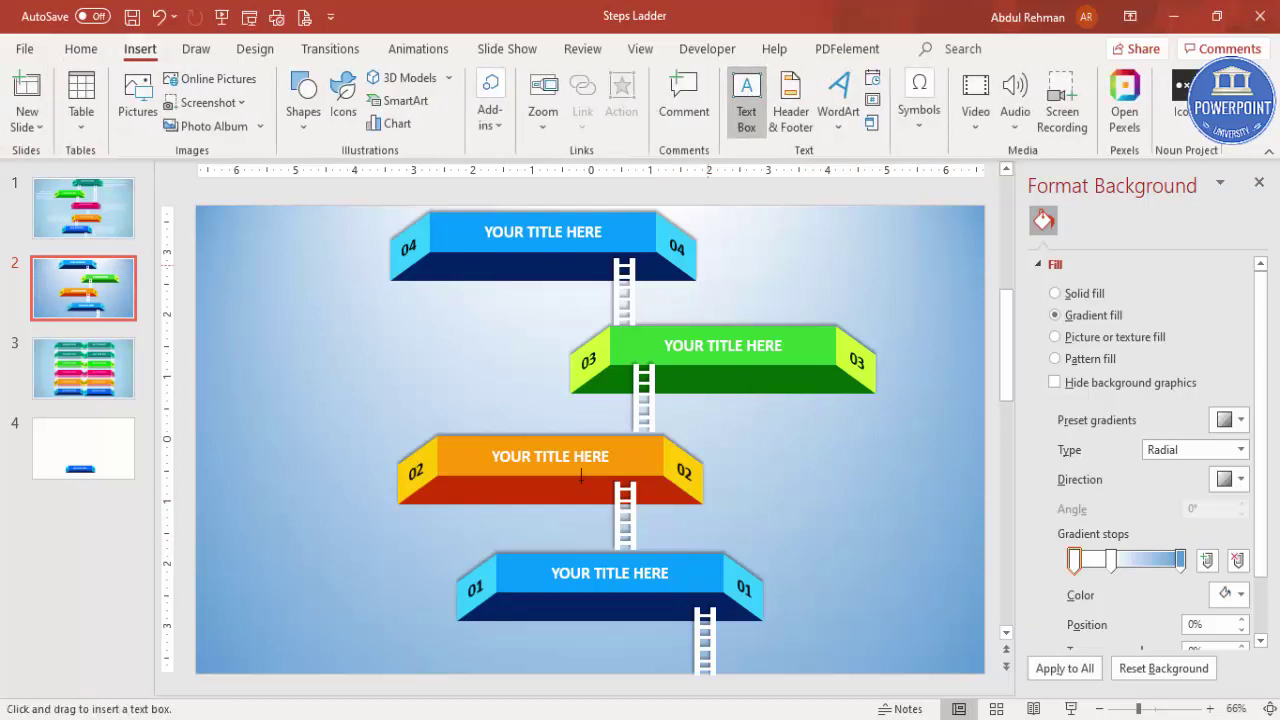
drag(220, 558, 440, 651)
text(=)
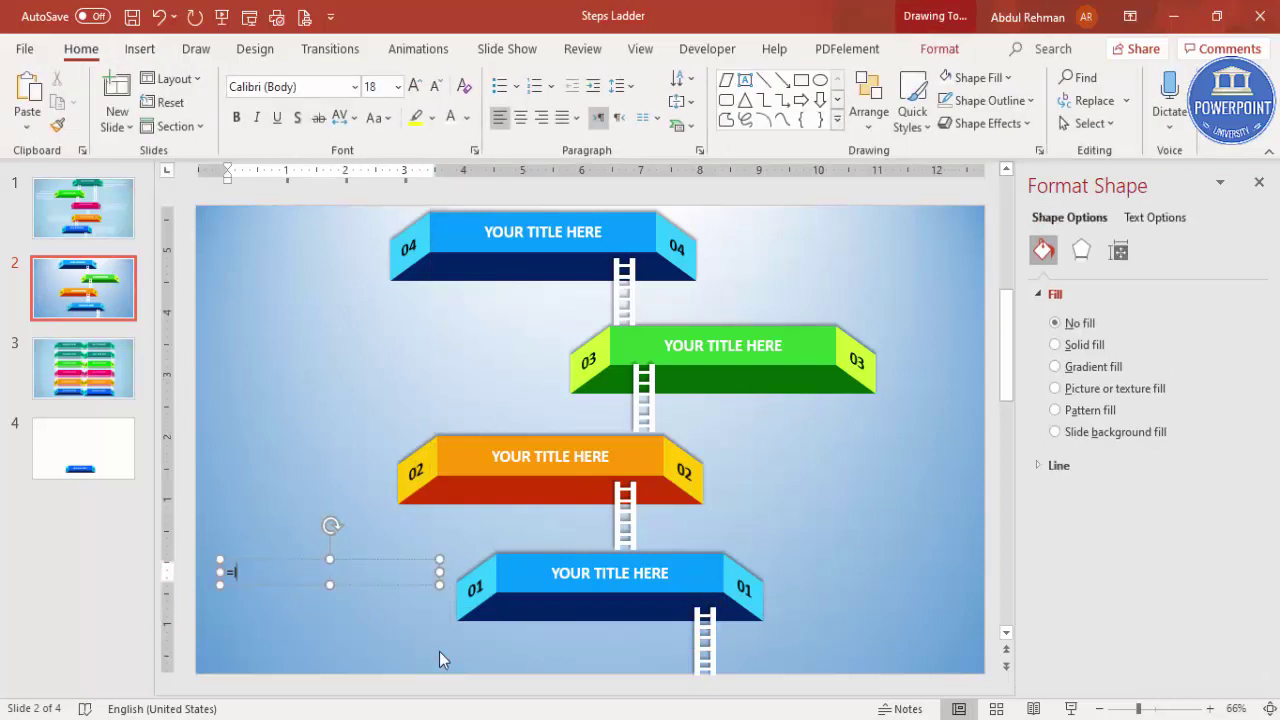
text(lorem(1))
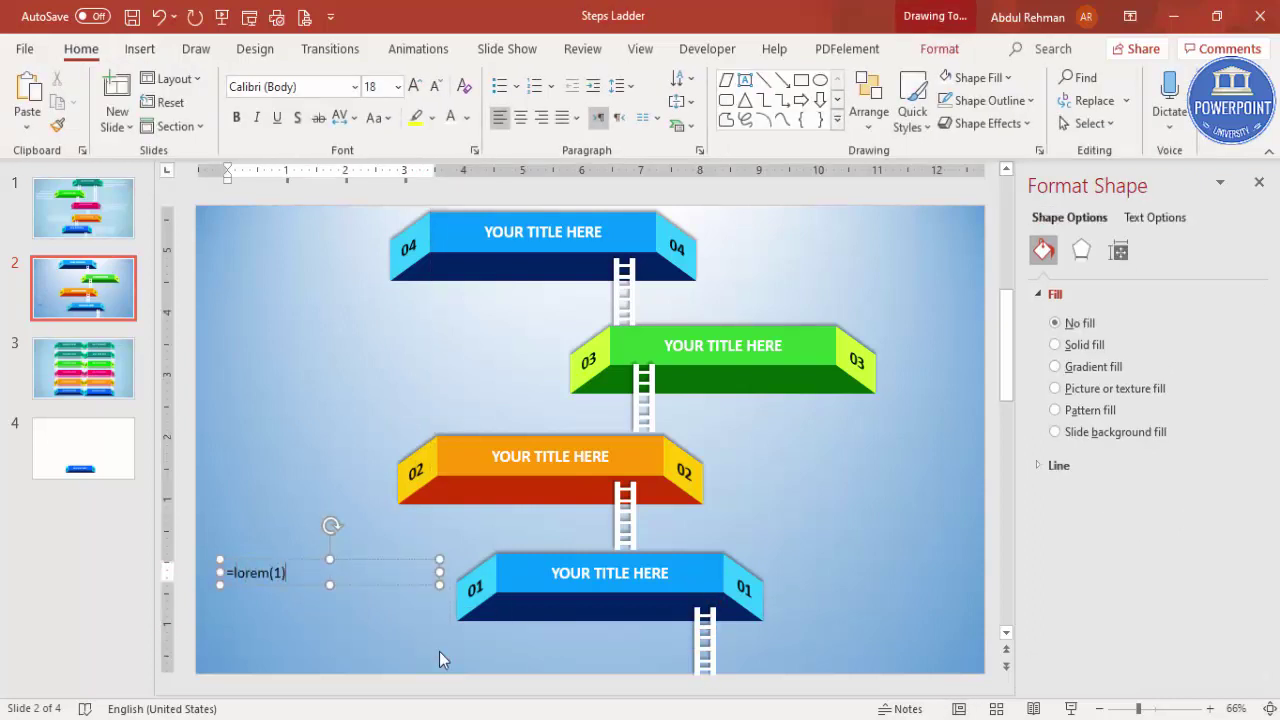
key(Return)
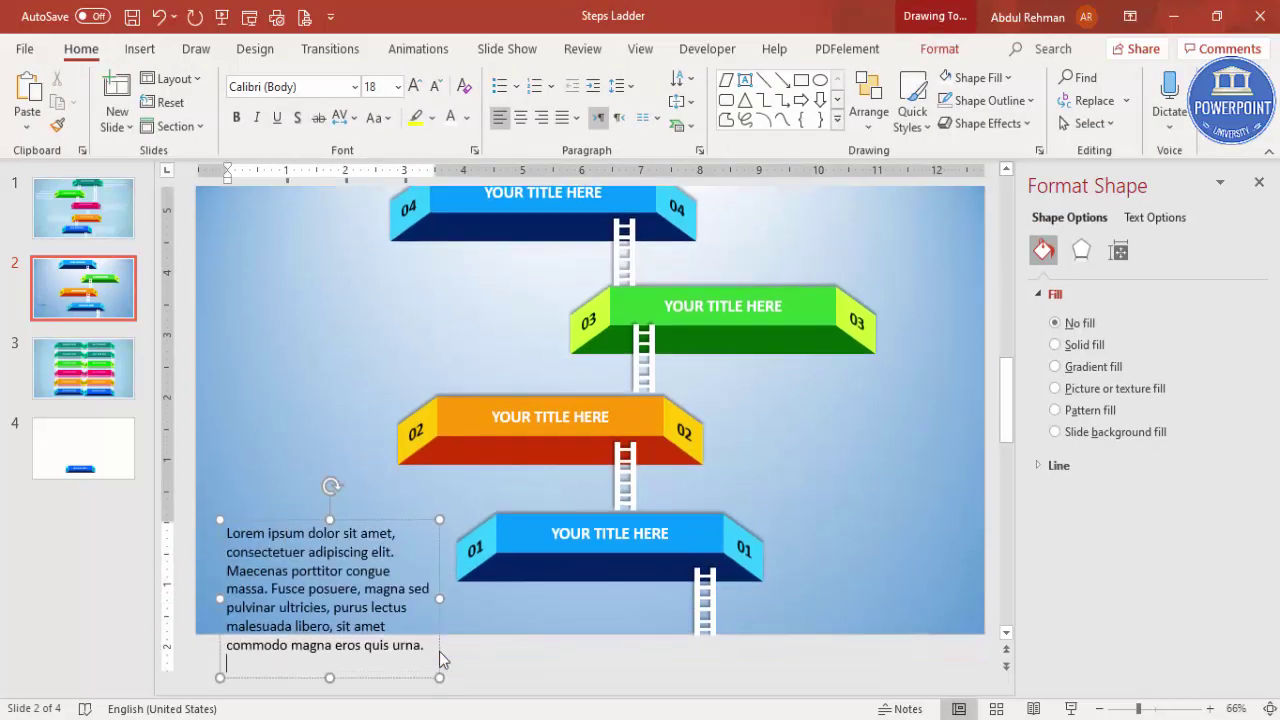
- Shrink the paragraph to 11 pt, right-align it and position it by step 01
click(397, 522)
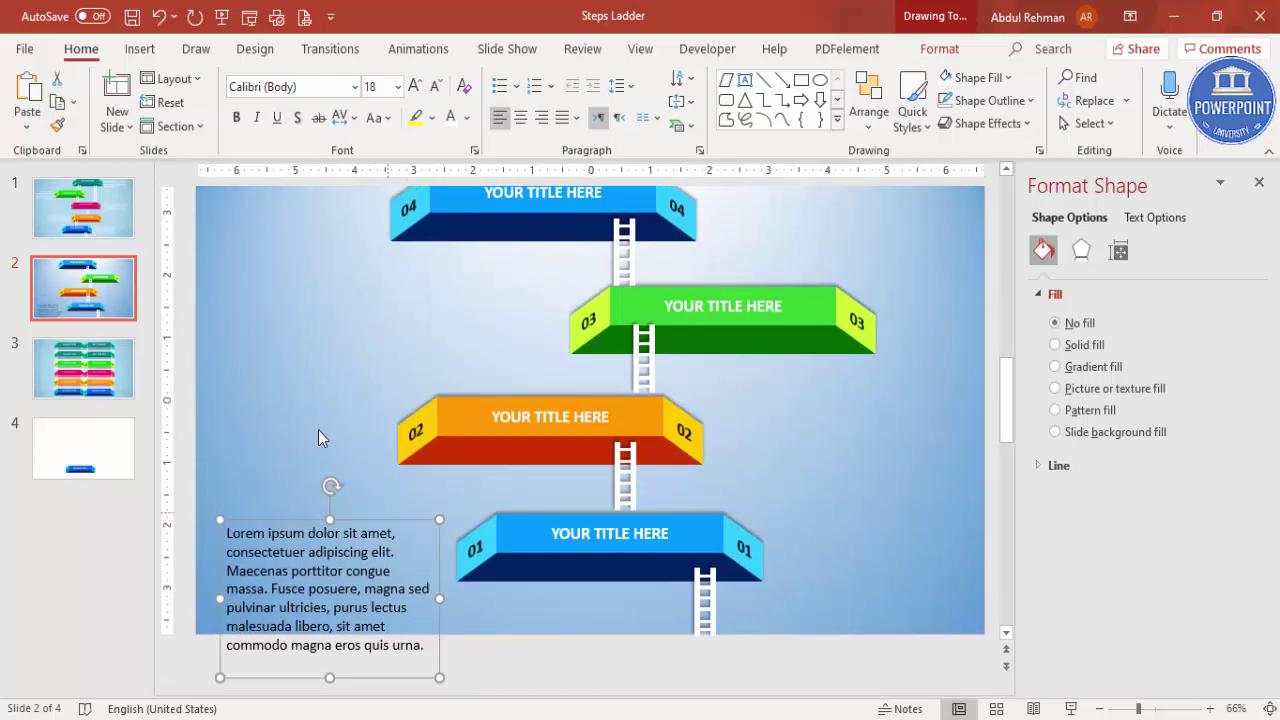
click(435, 87)
click(435, 87)
click(435, 87)
click(435, 87)
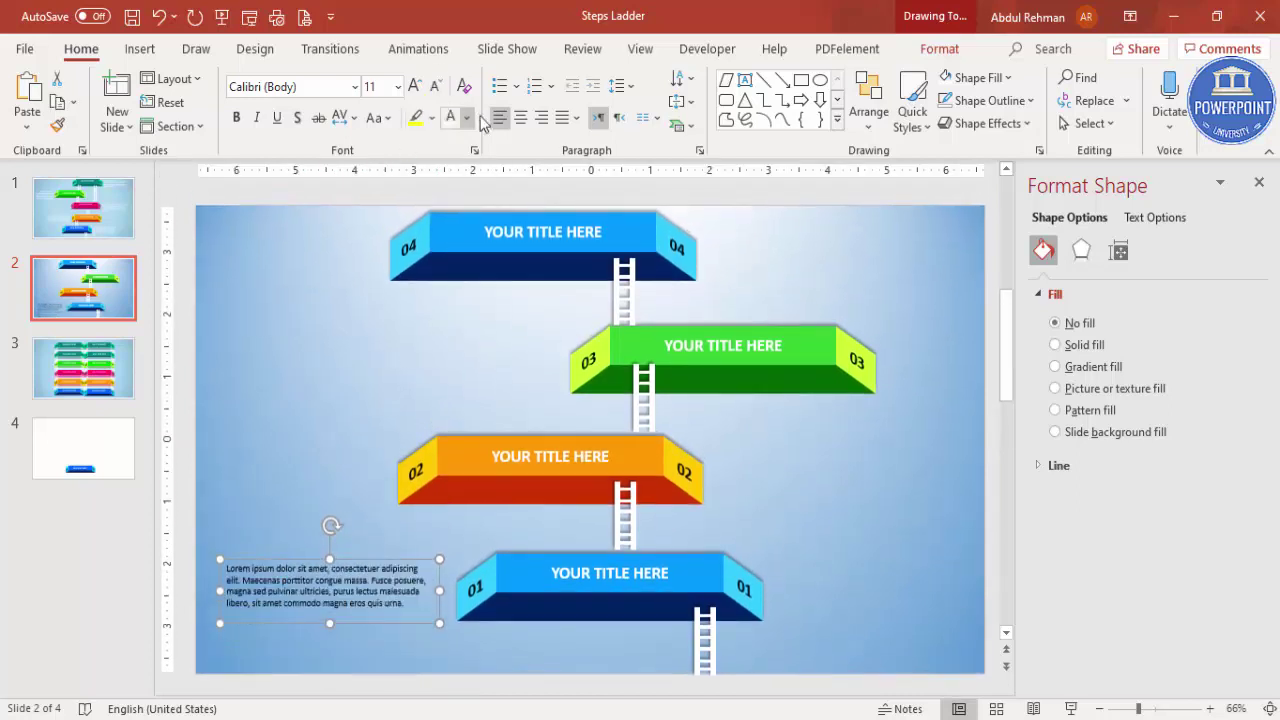
click(541, 117)
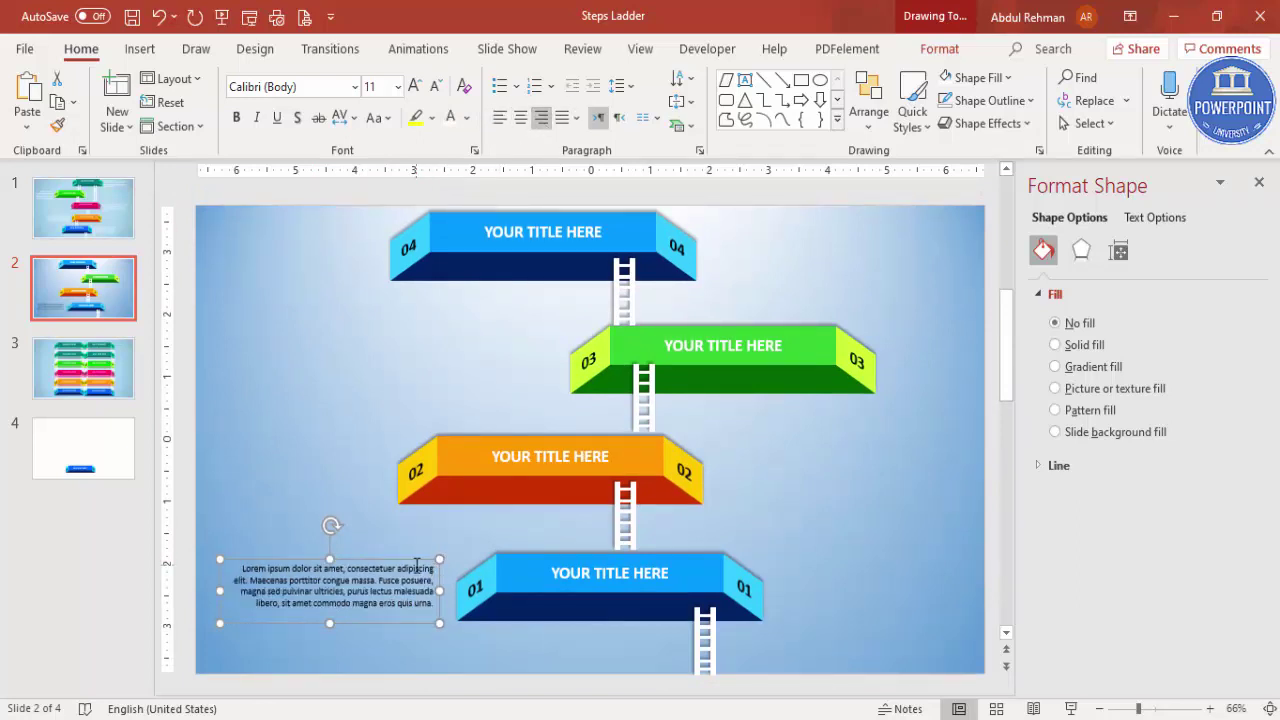
drag(420, 563, 920, 451)
- Left-align the paragraph beside step 02 and copy it next to step 04
click(499, 117)
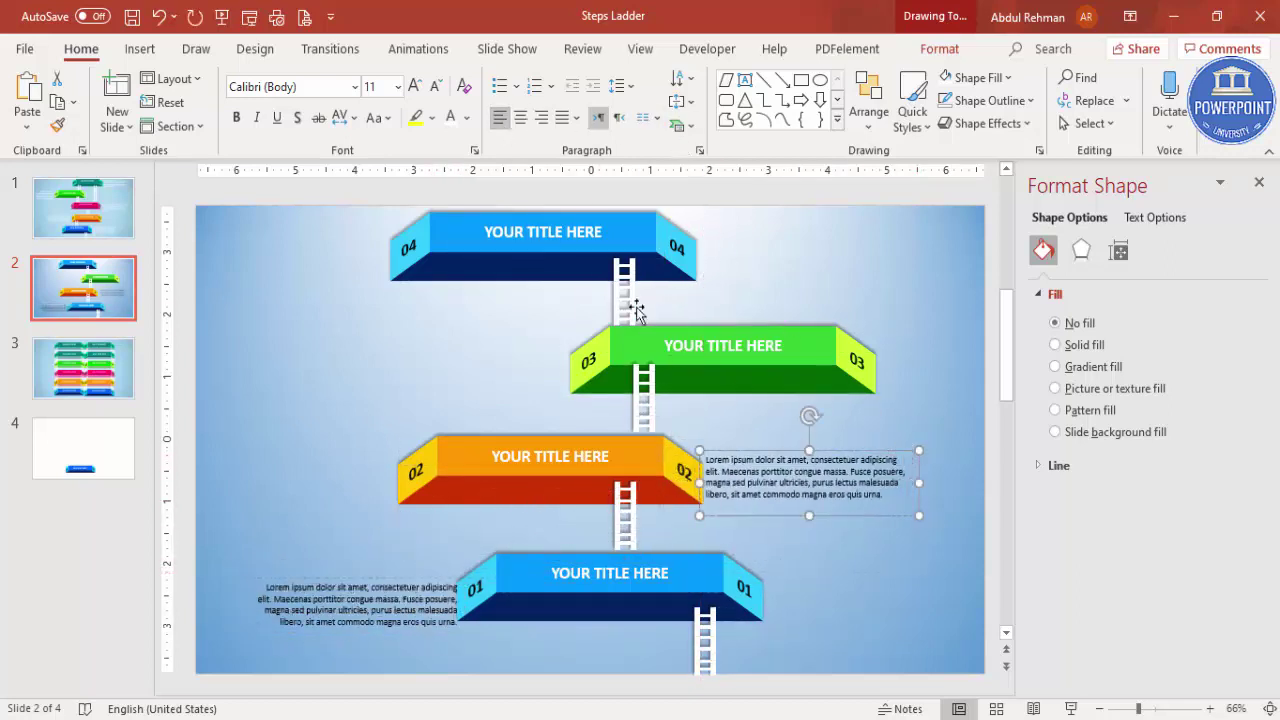
drag(763, 452, 768, 449)
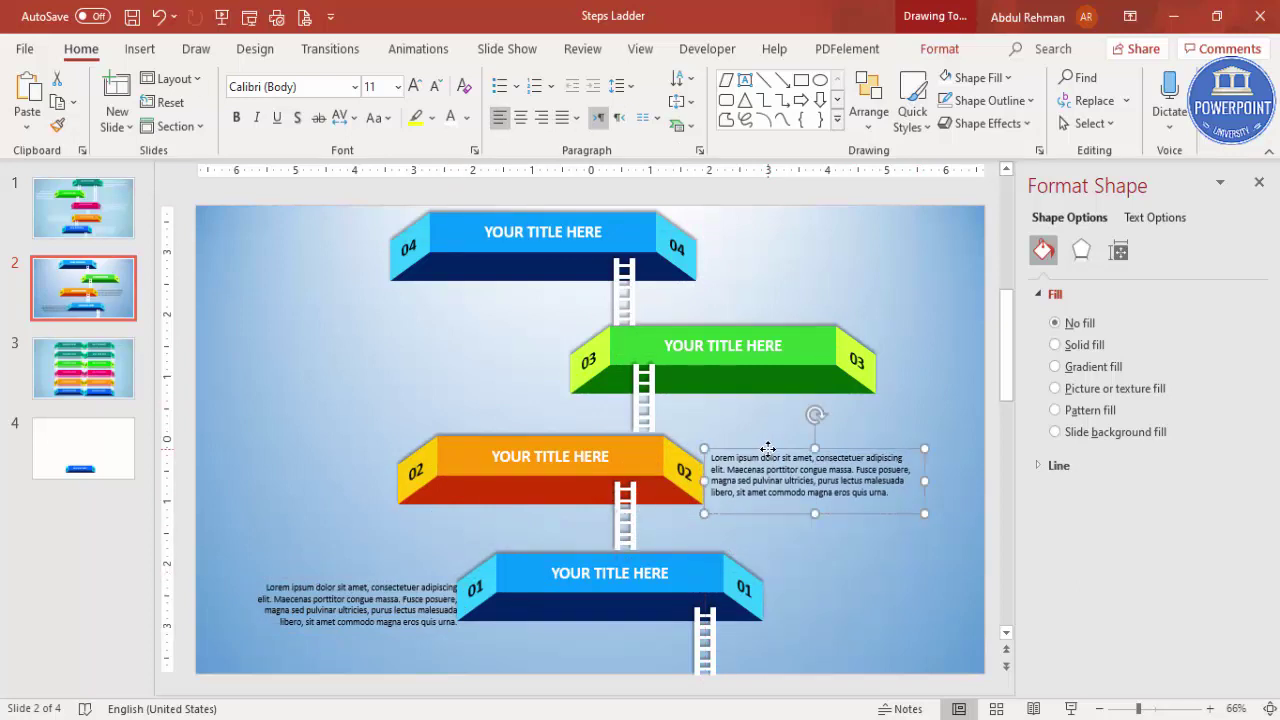
drag(900, 448, 896, 233)
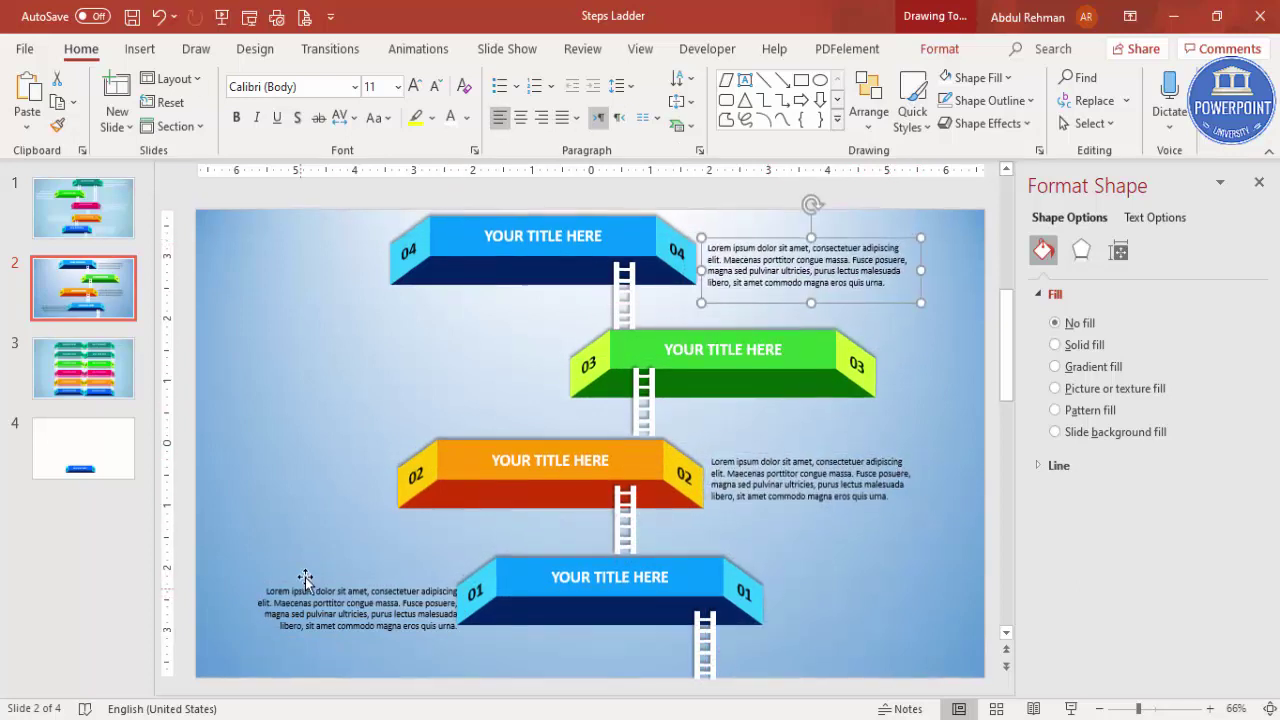
- Duplicate the paragraph by step 01 and place the copy left of step 03
click(336, 577)
key(ctrl+d)
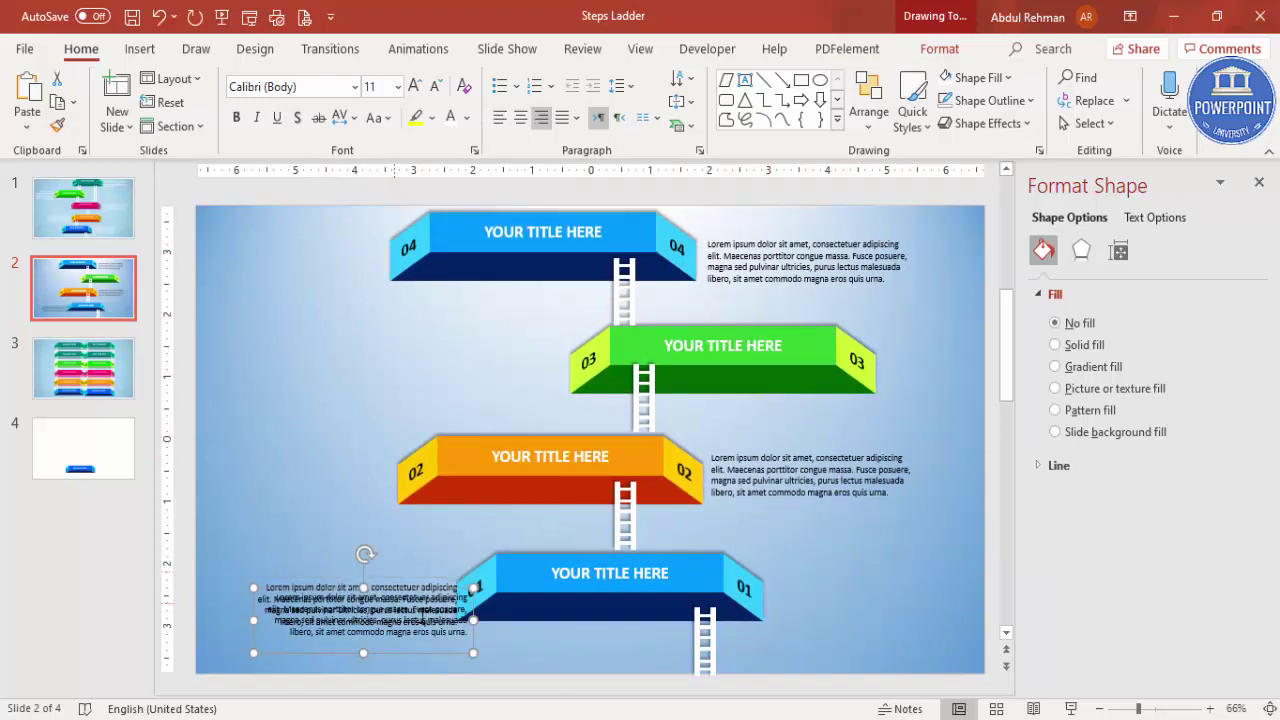
drag(458, 652, 551, 406)
click(932, 396)
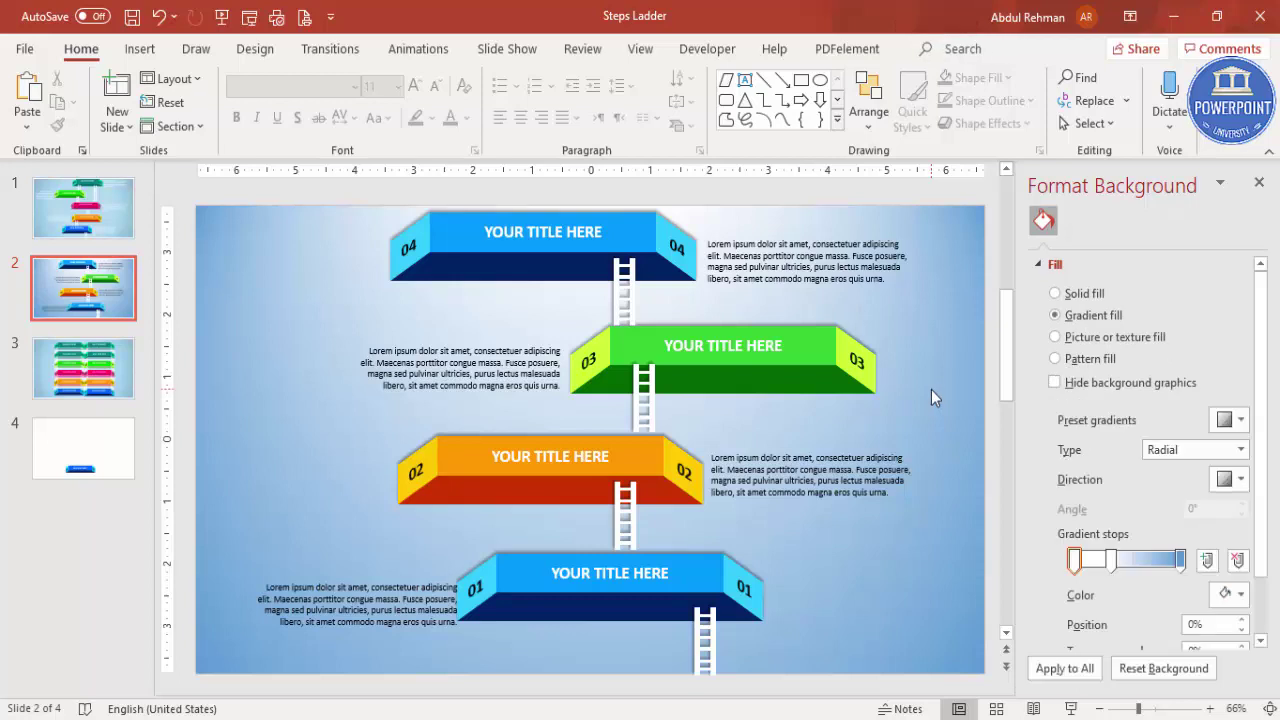